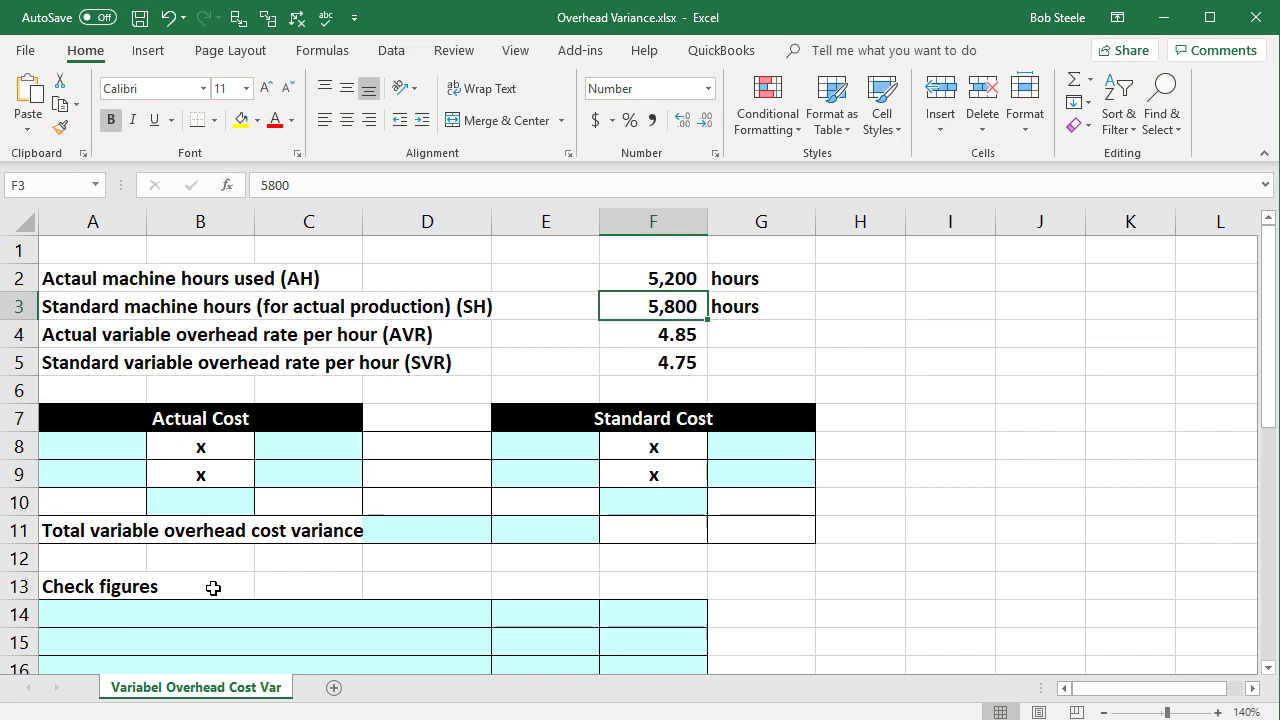
click(104, 446)
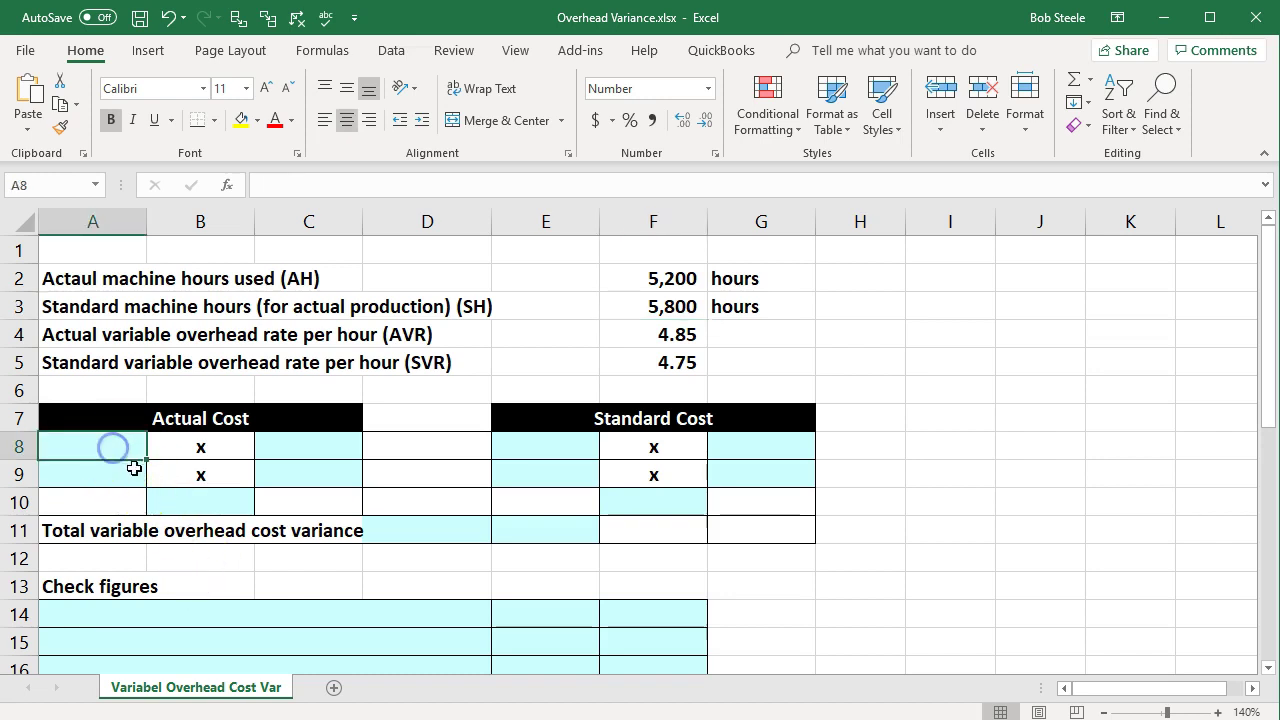
click(565, 284)
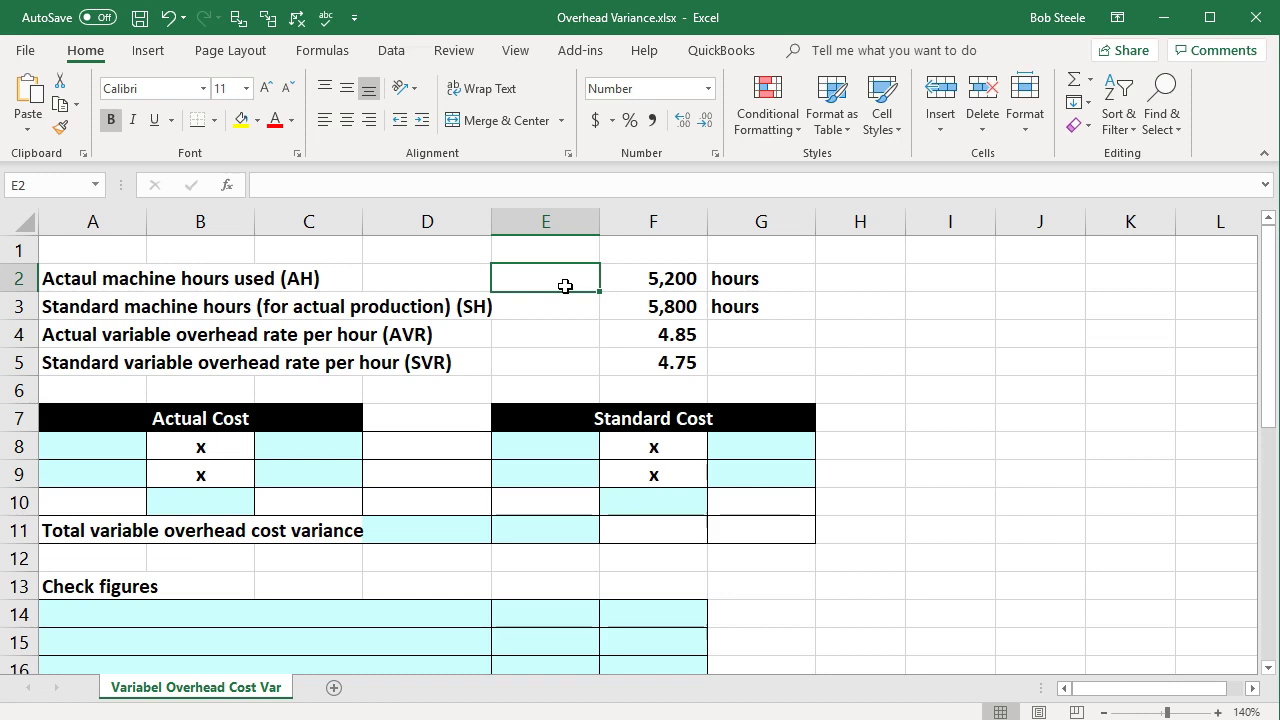
key(Down)
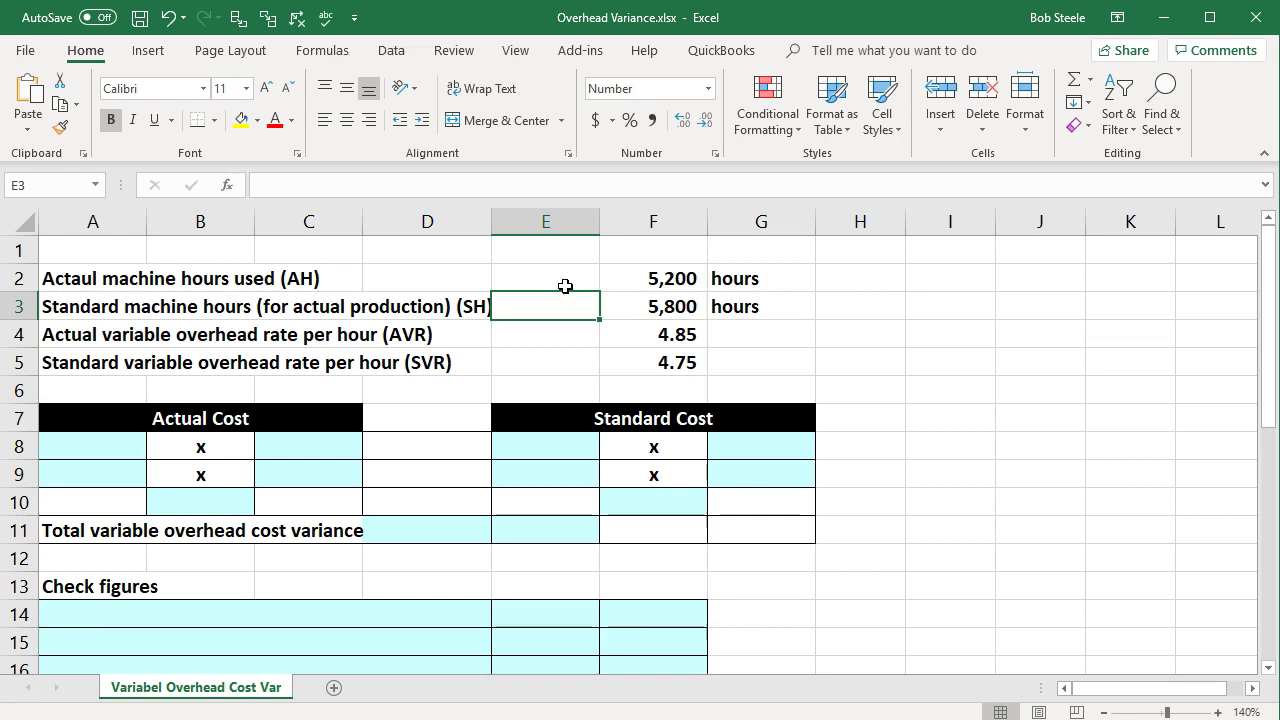
key(Down)
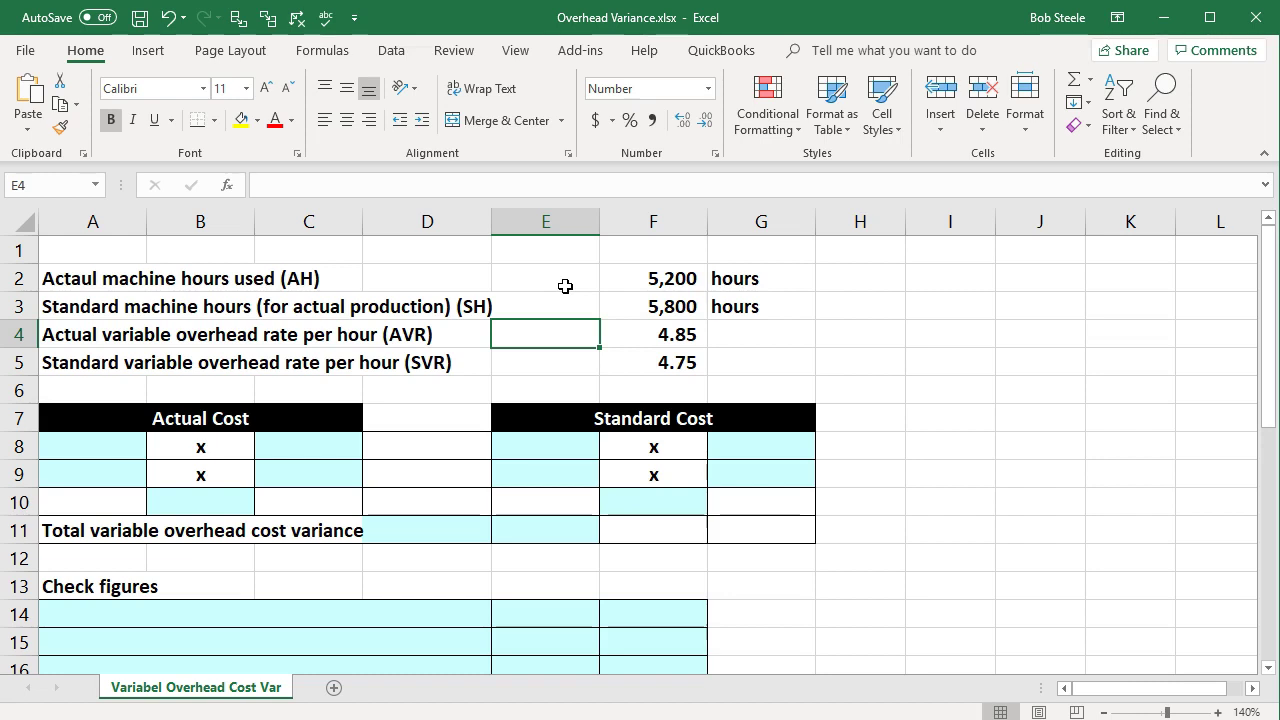
key(Down)
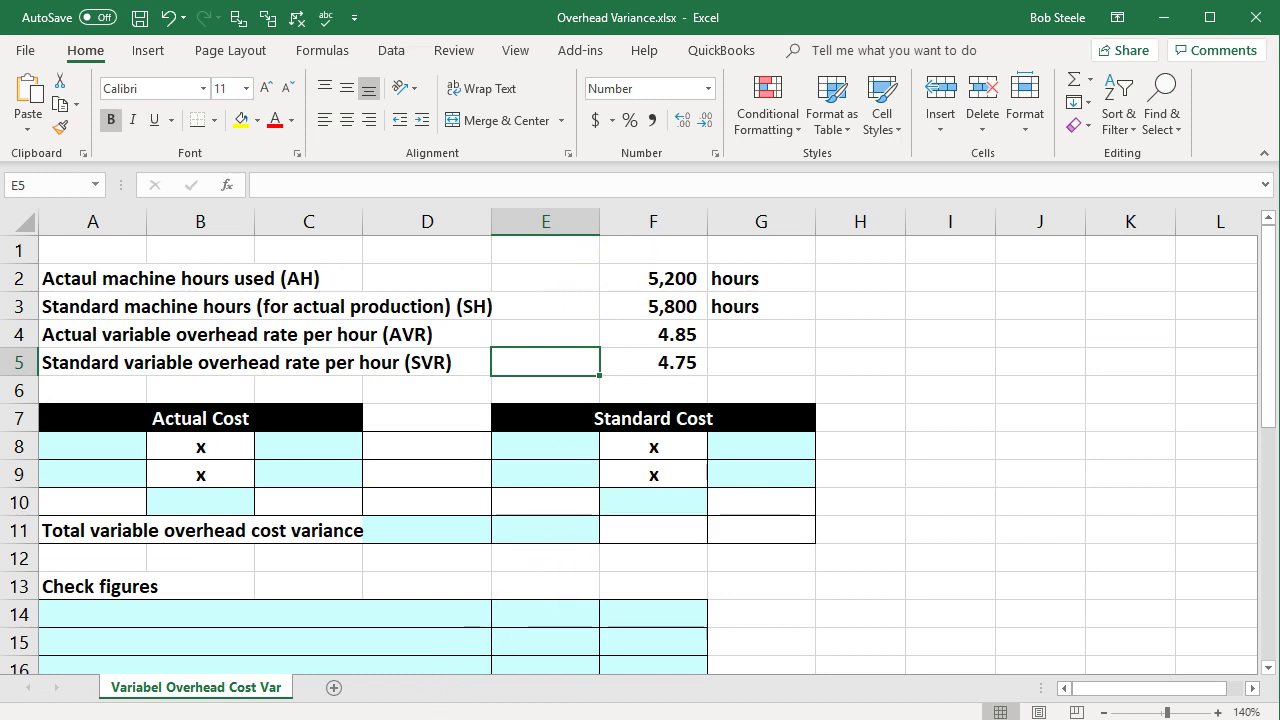
- Enter the label AH in A8 and AVR in C8 under the Actual Cost heading
click(118, 456)
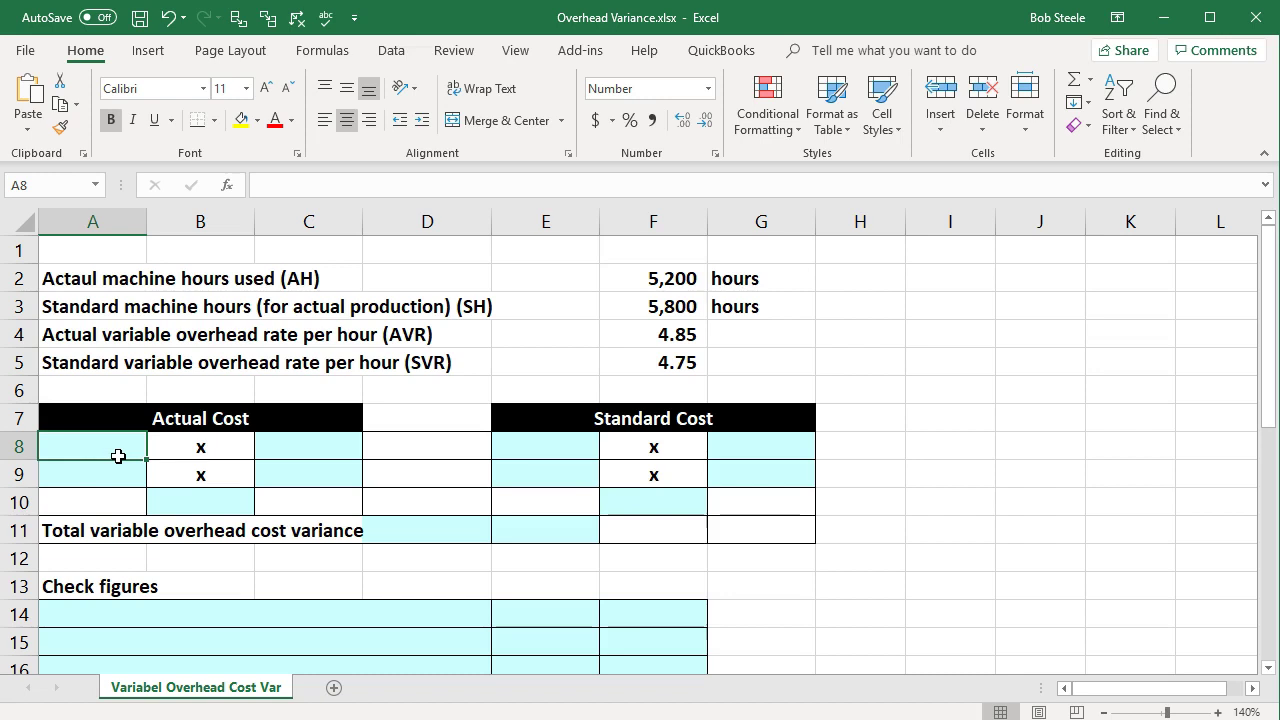
text(Ah)
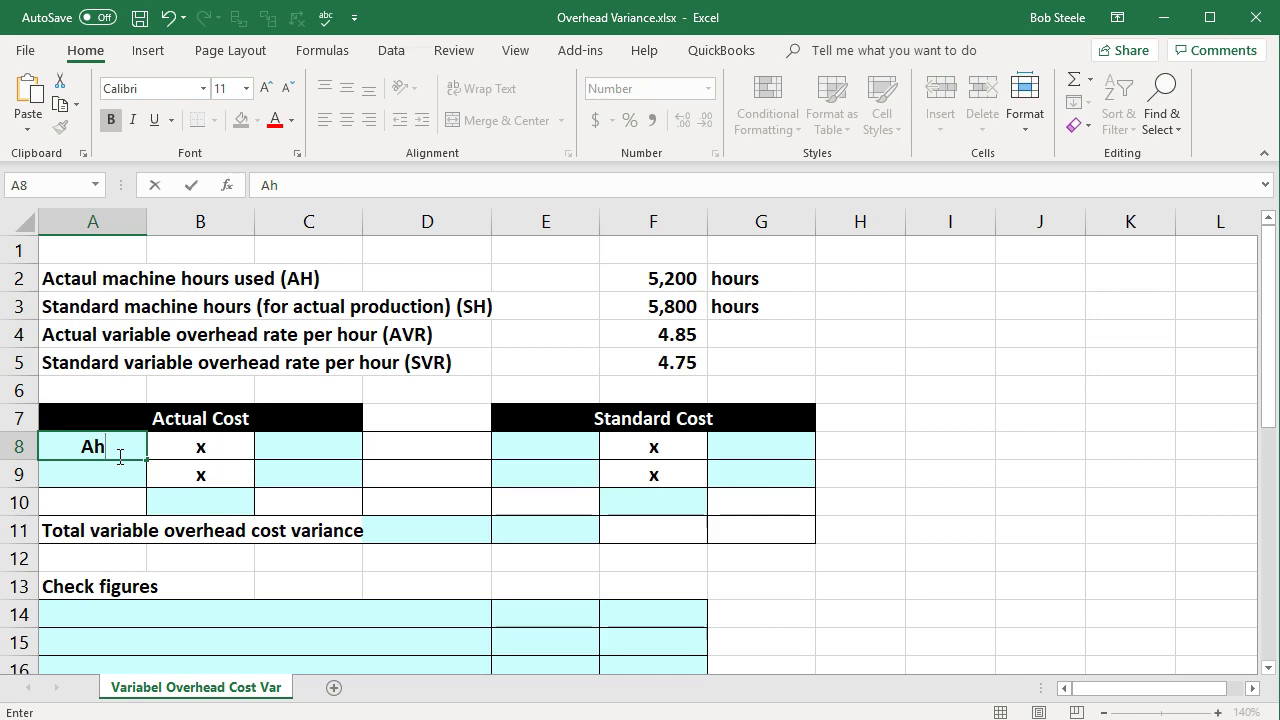
key(Tab)
key(Tab)
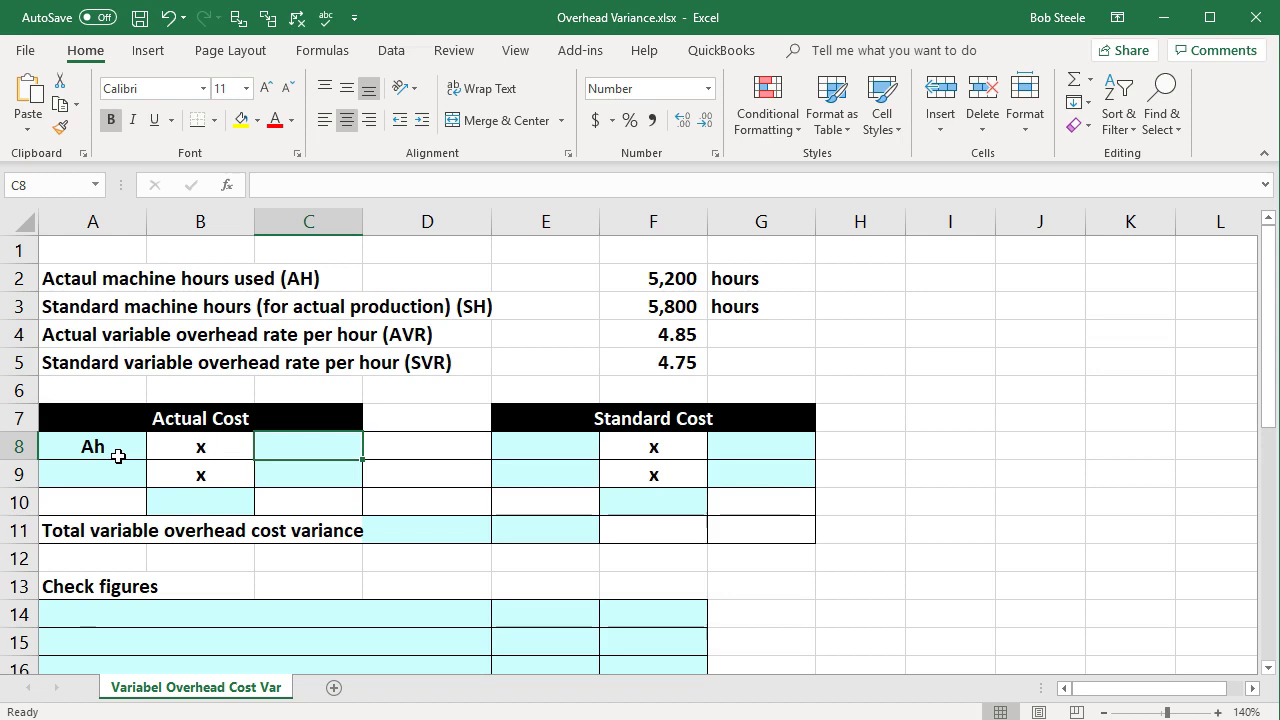
text(AVR)
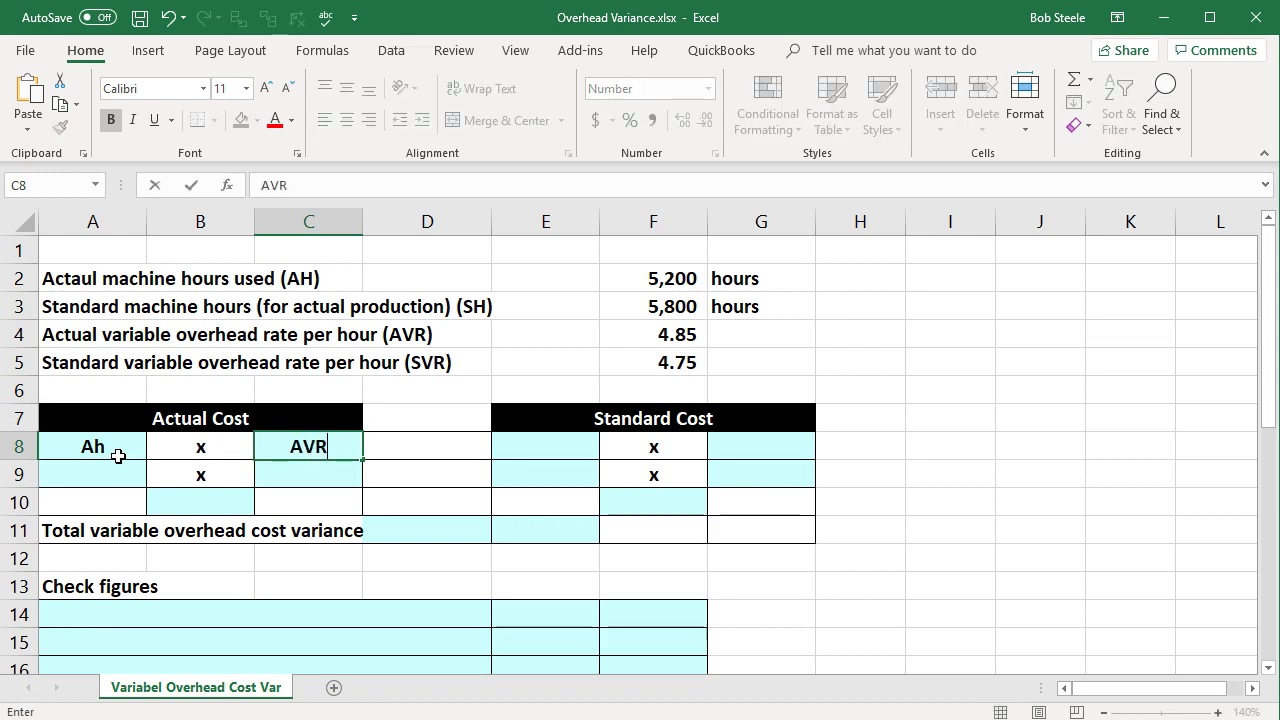
click(118, 456)
double_click(122, 455)
key(BackSpace)
text(H)
key(Return)
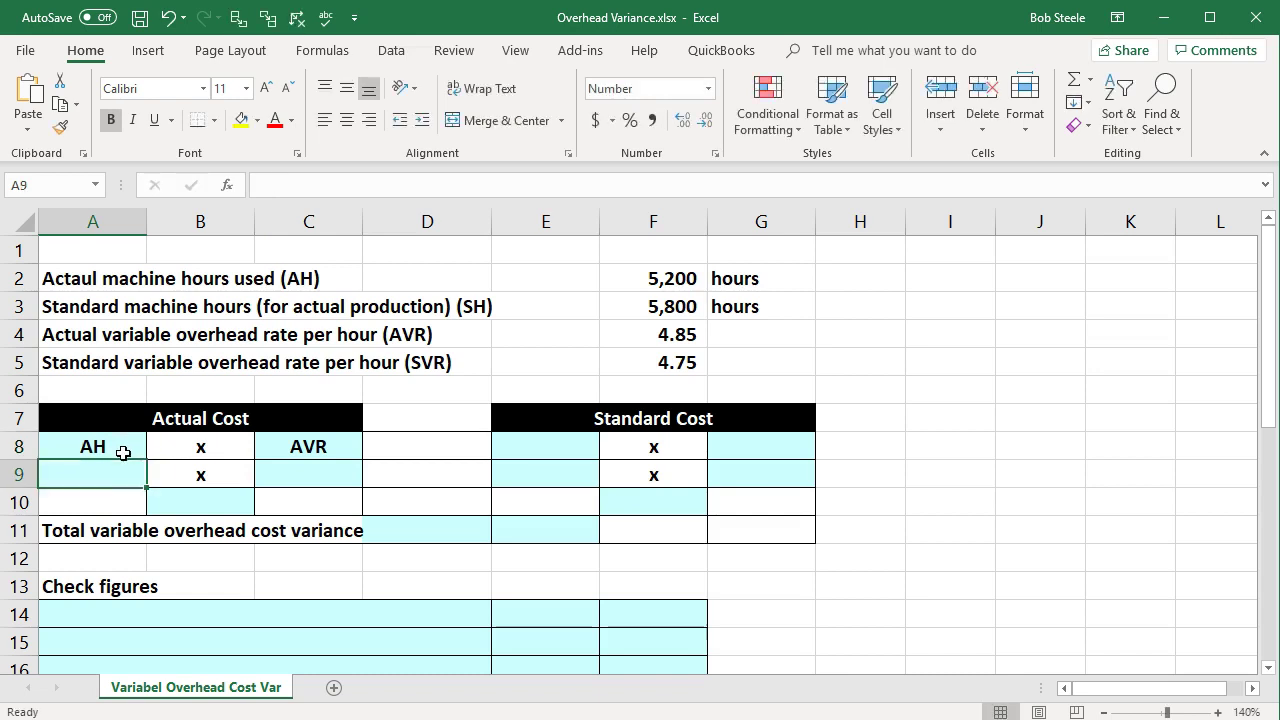
- Link A9 to the actual machine hours in F2 and C9 to the actual variable overhead rate in F4
text(=)
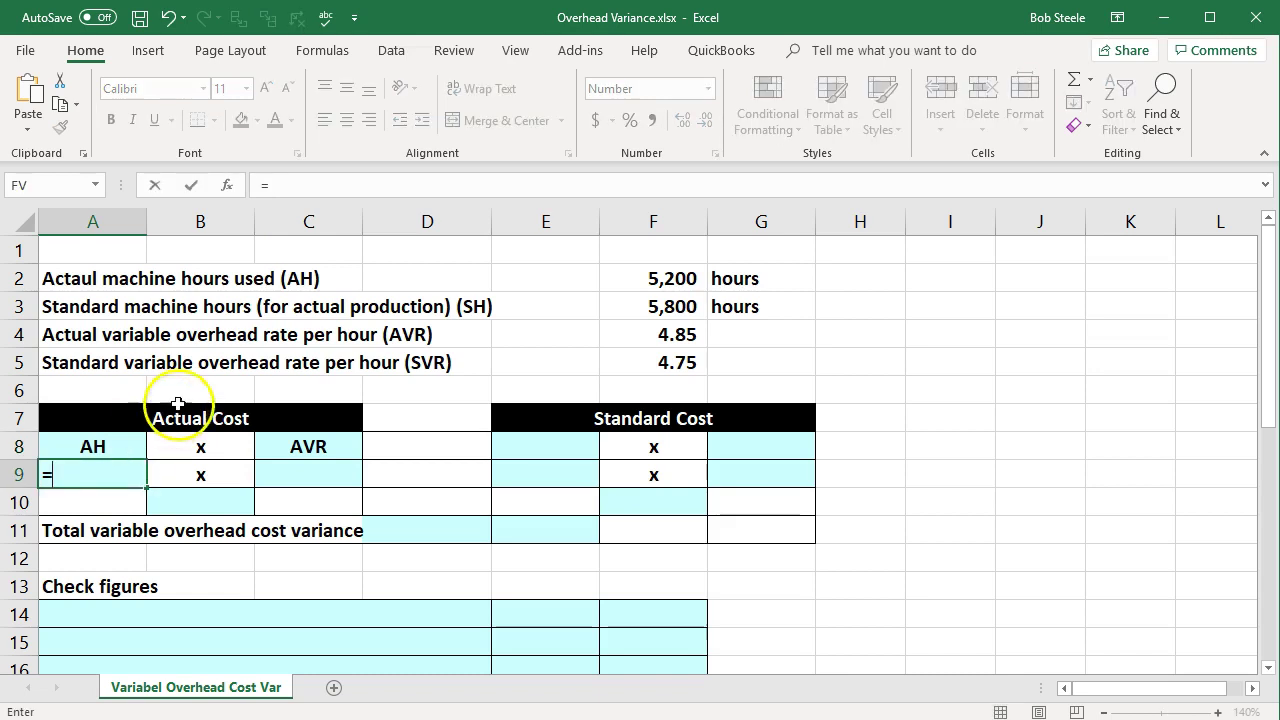
click(670, 280)
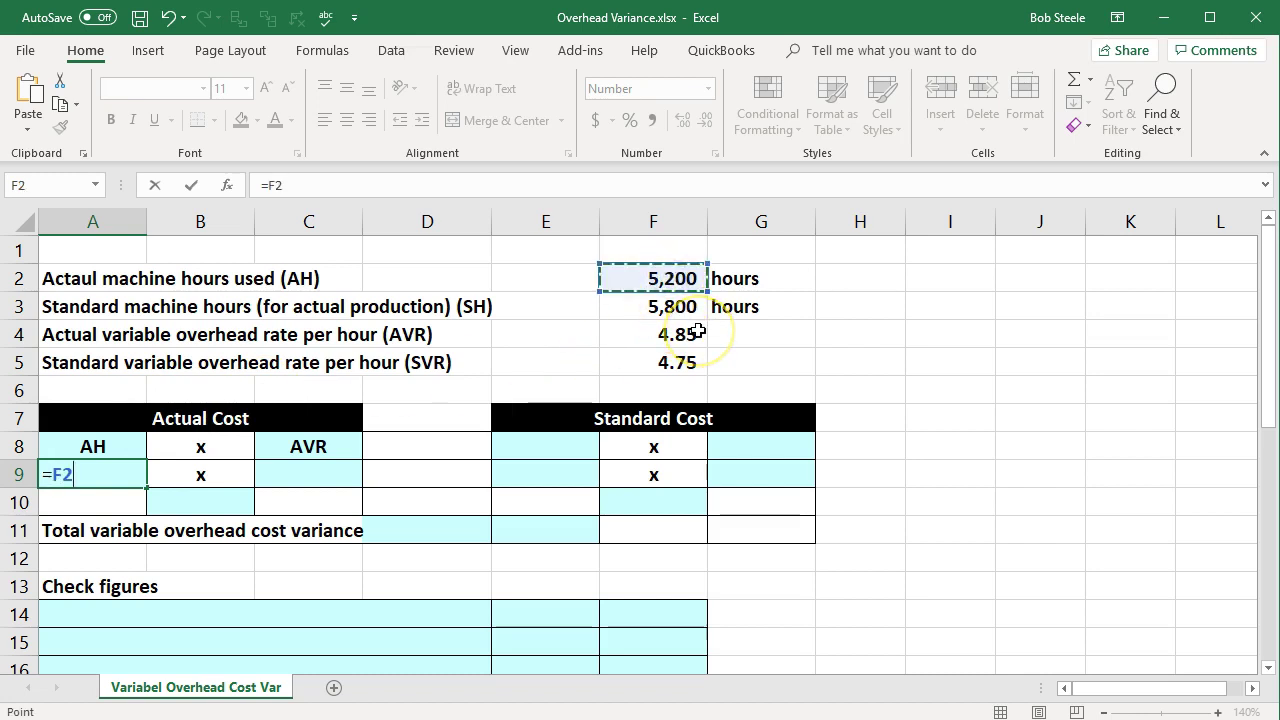
key(Return)
click(350, 475)
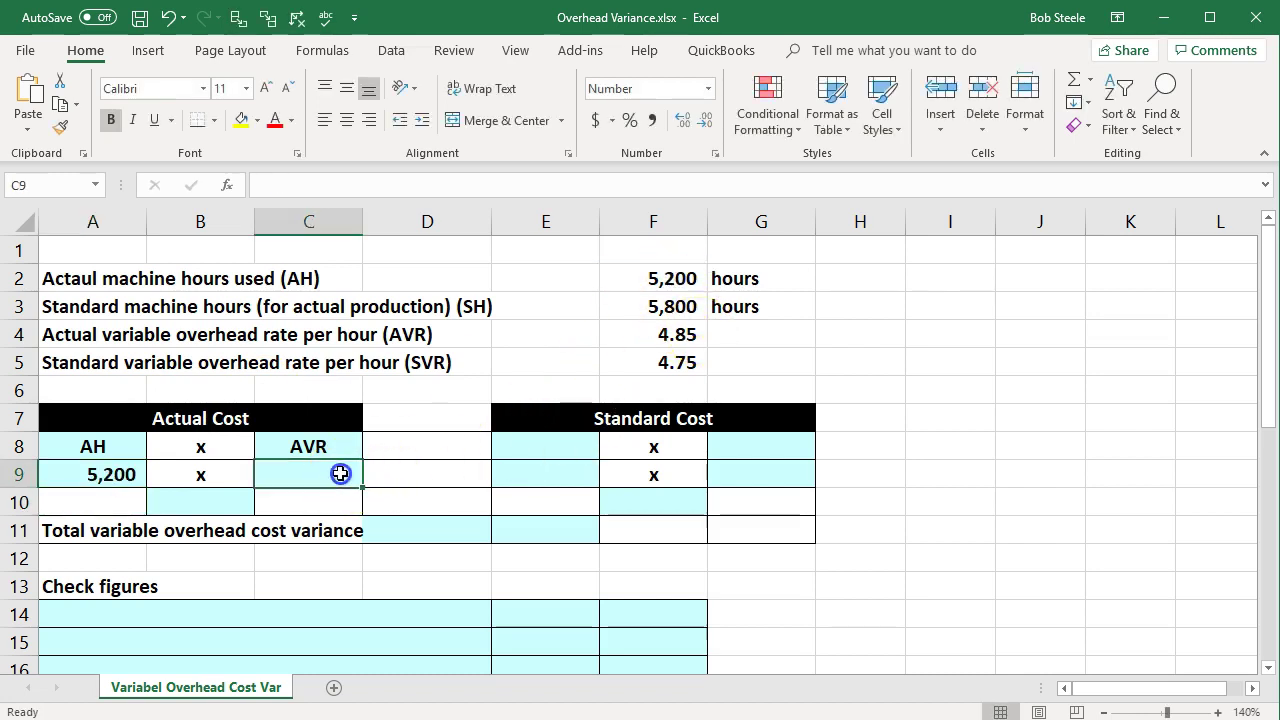
text(=)
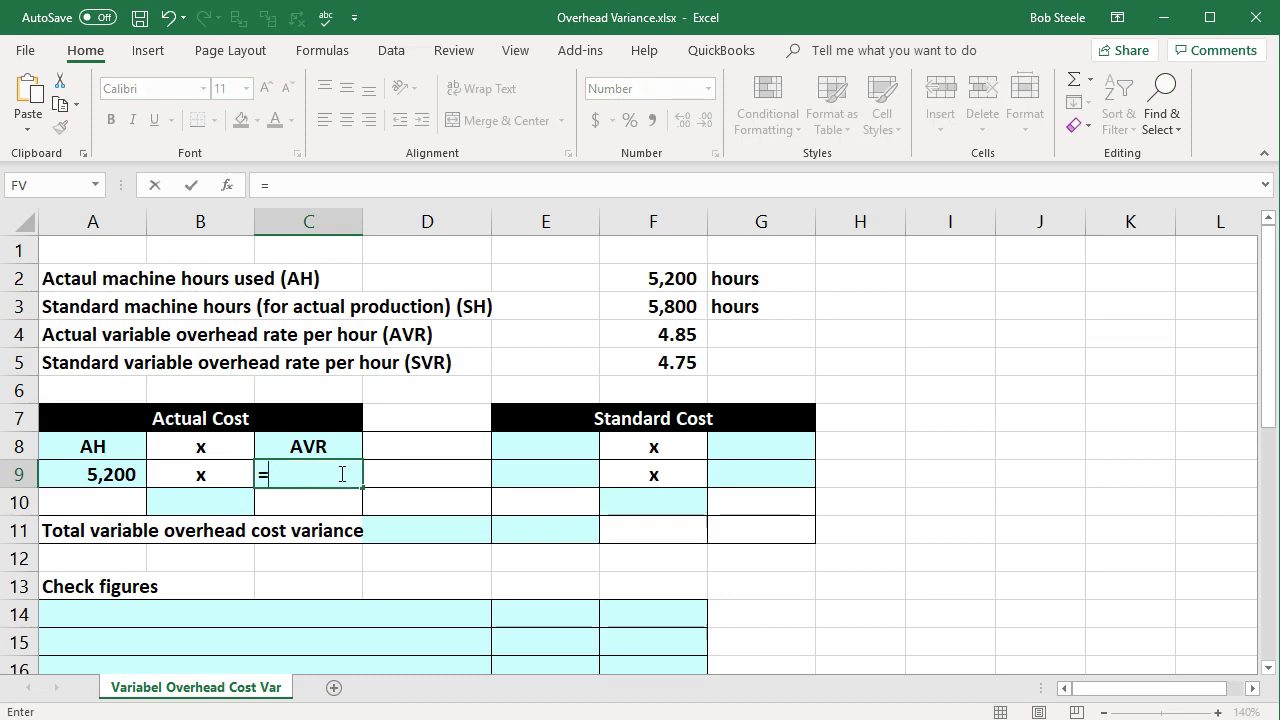
click(614, 341)
key(Return)
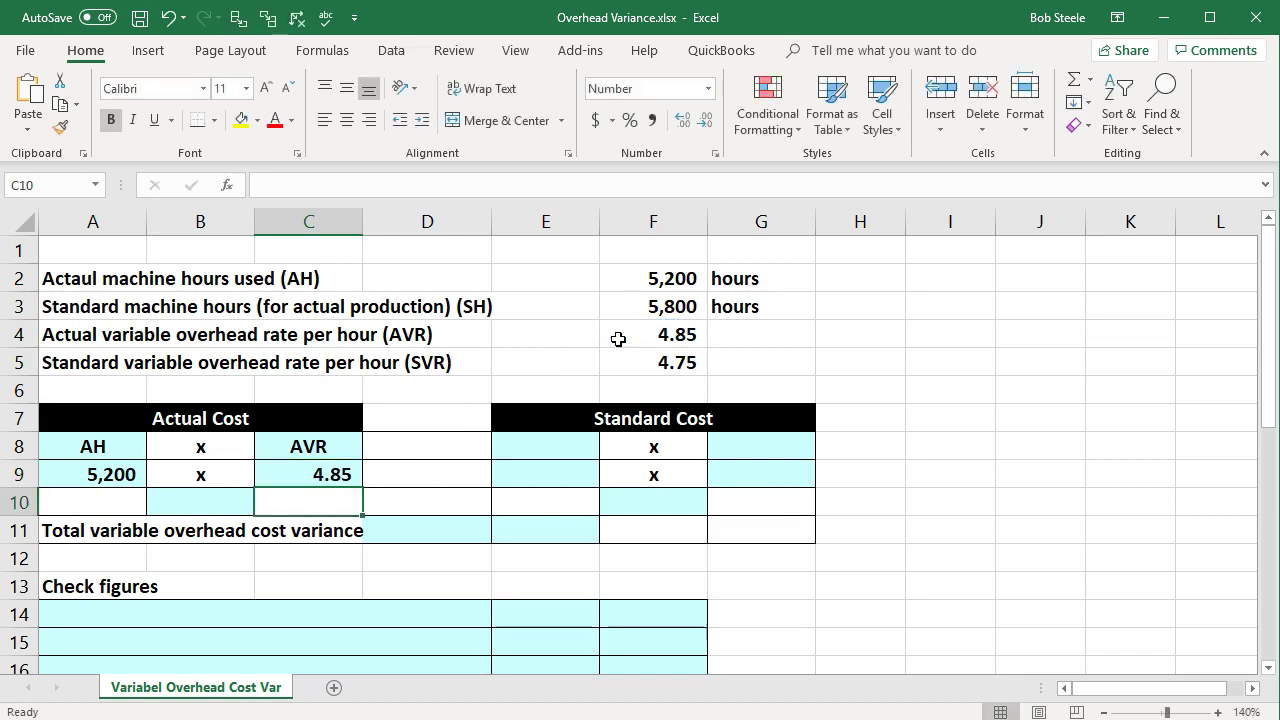
- Calculate the actual cost in B10 by multiplying the hours in A9 by the rate in C9
key(Left)
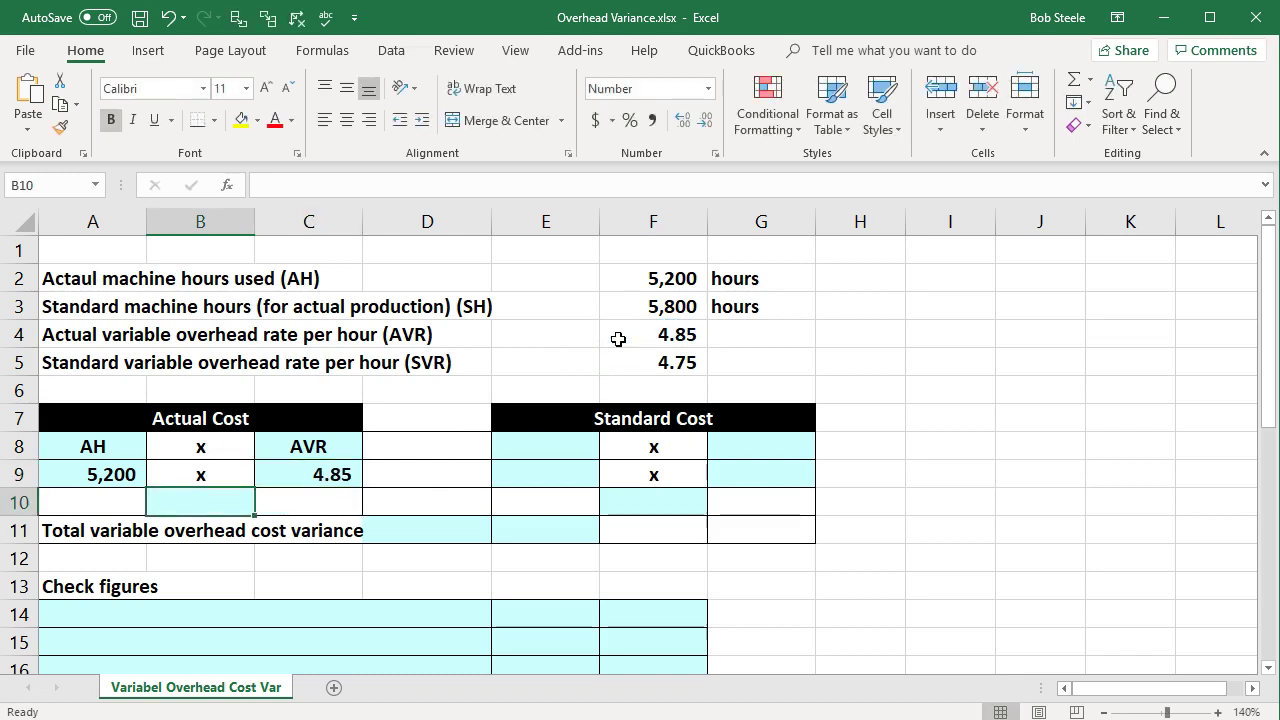
text(=)
click(93, 475)
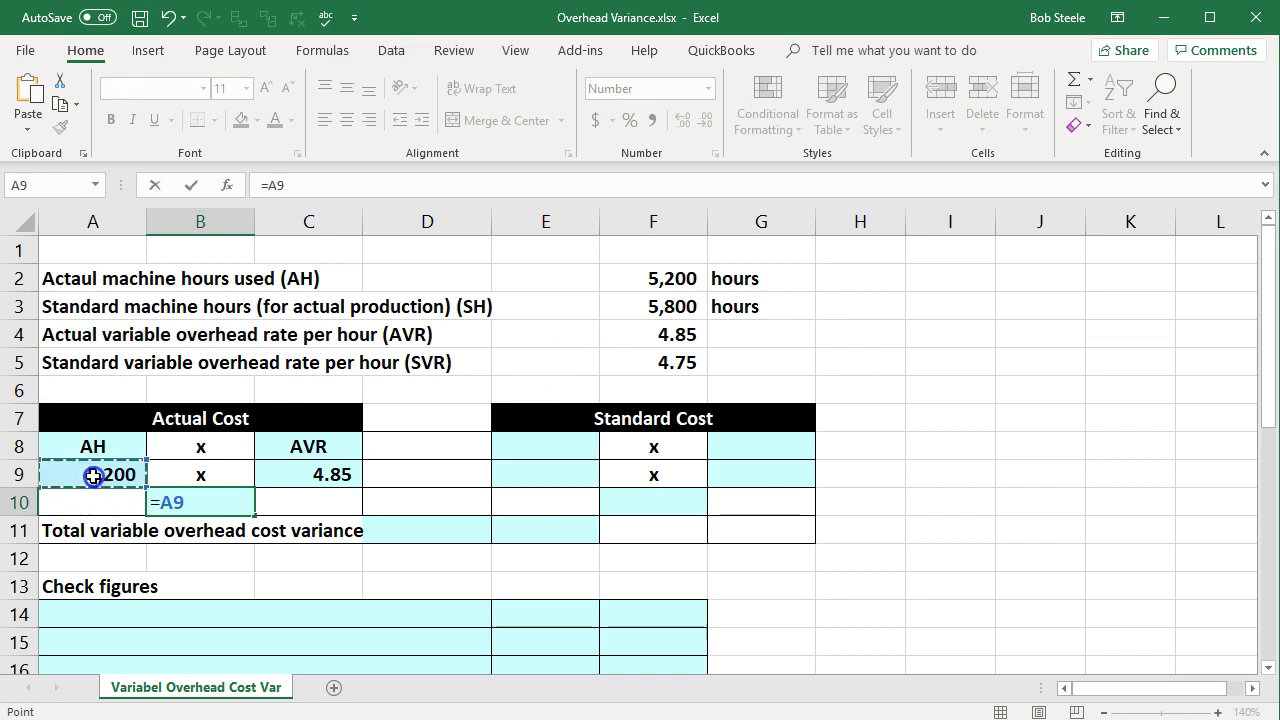
text(*)
click(289, 470)
key(Return)
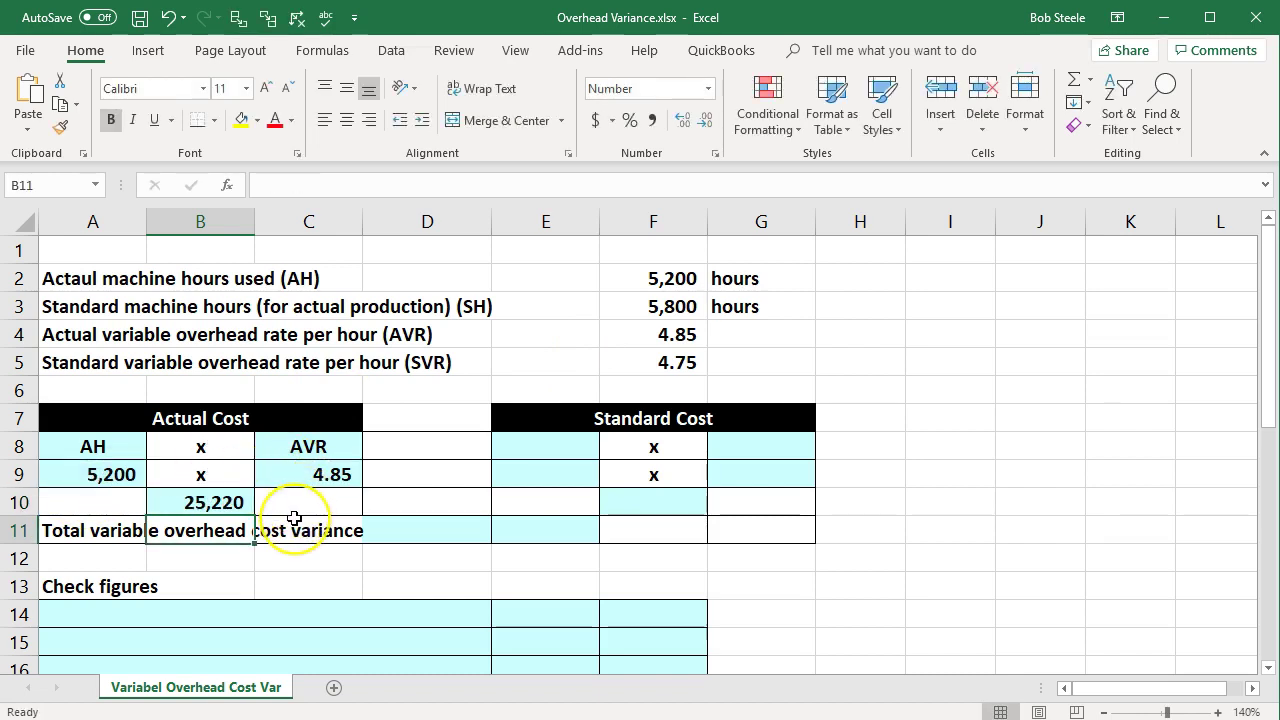
- Enter the label Sh in E8 and x in F8 under the Standard Cost heading
click(547, 446)
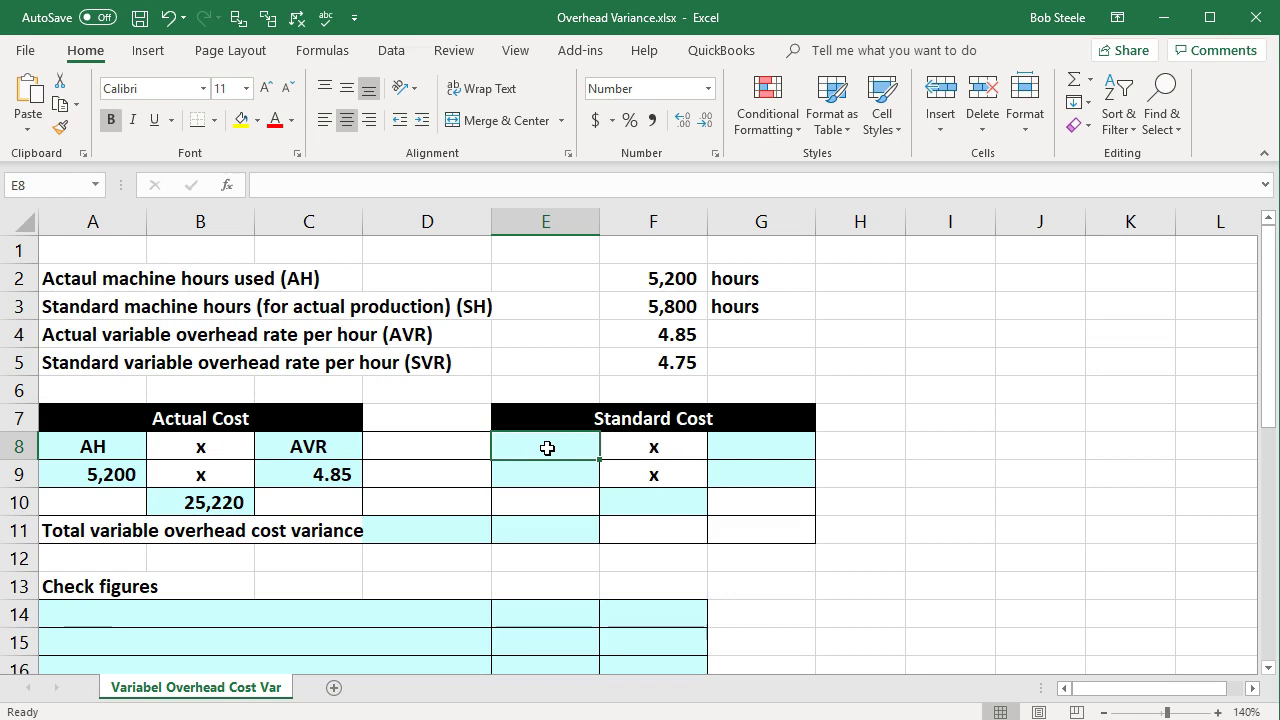
text(Sh)
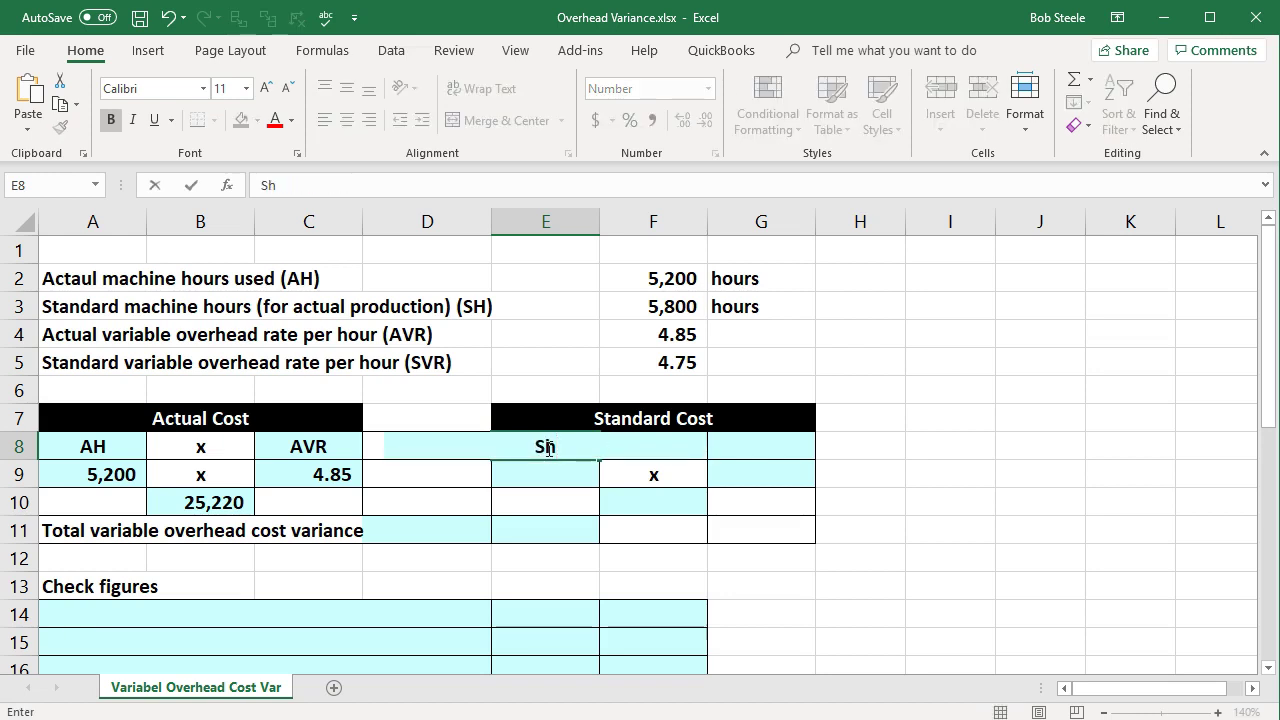
key(Tab)
text(x)
key(ctrl+Return)
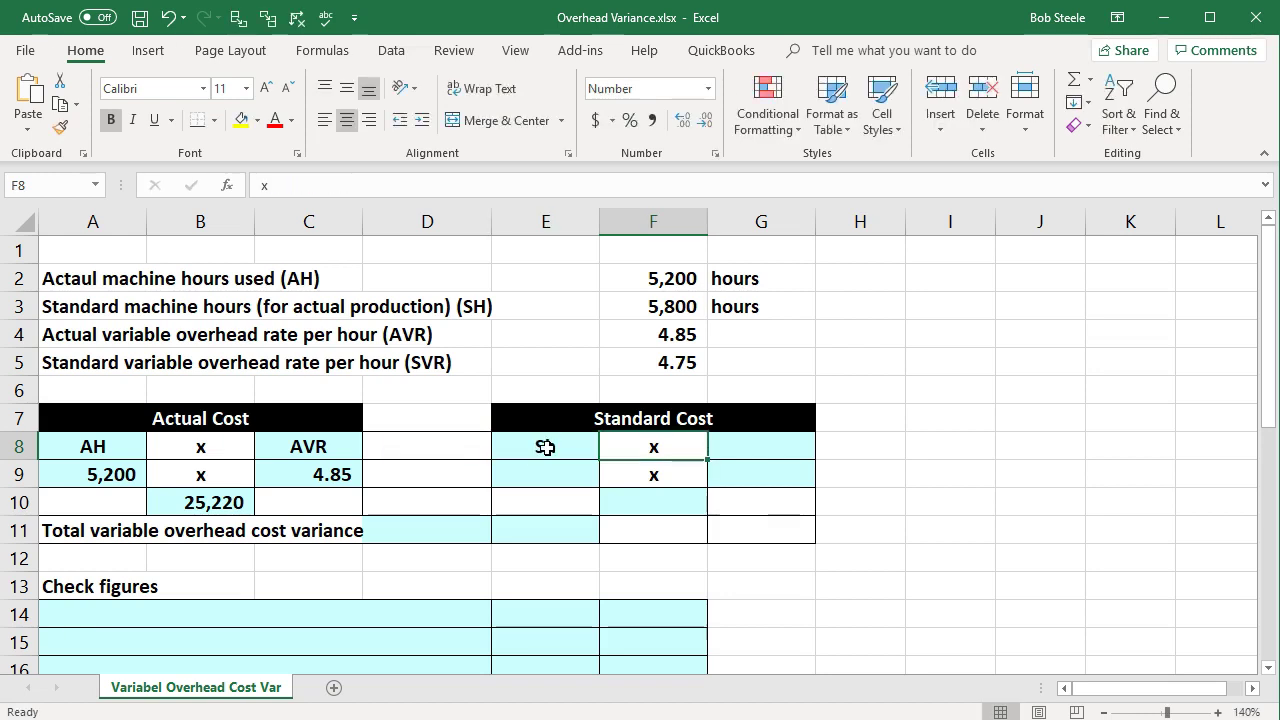
key(Return)
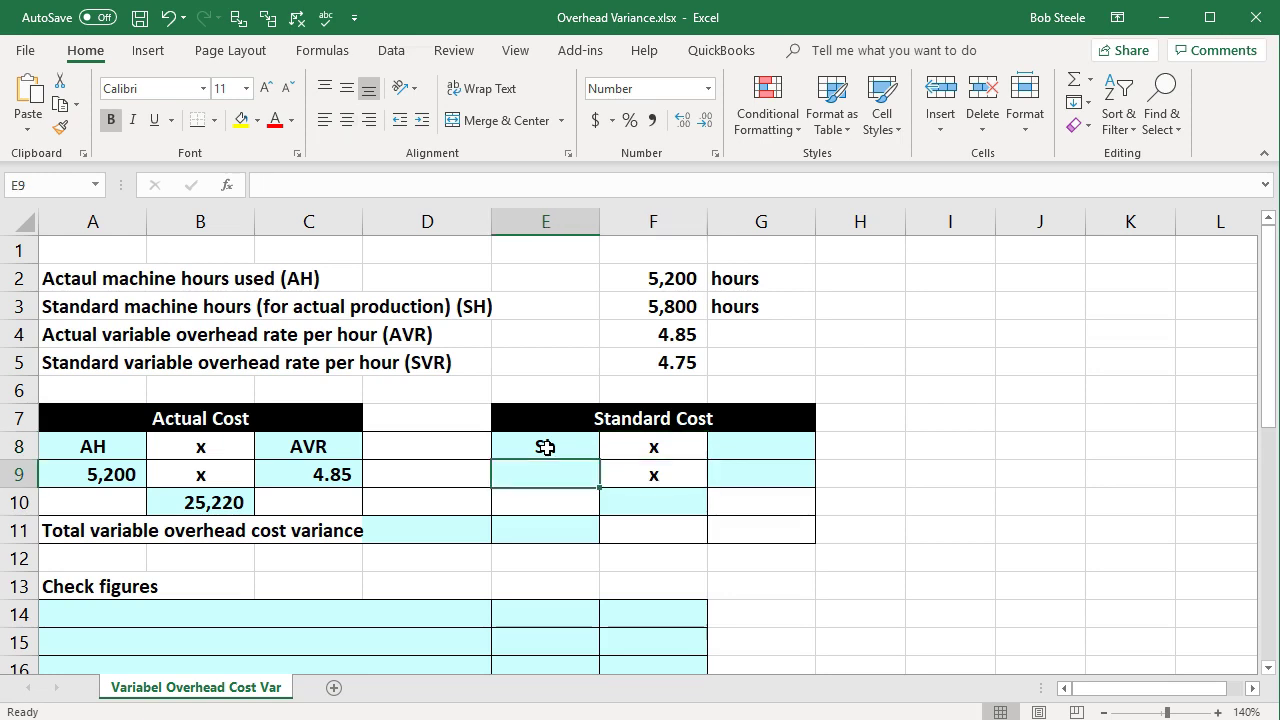
- Link E9 to the standard machine hours in F3
text(=)
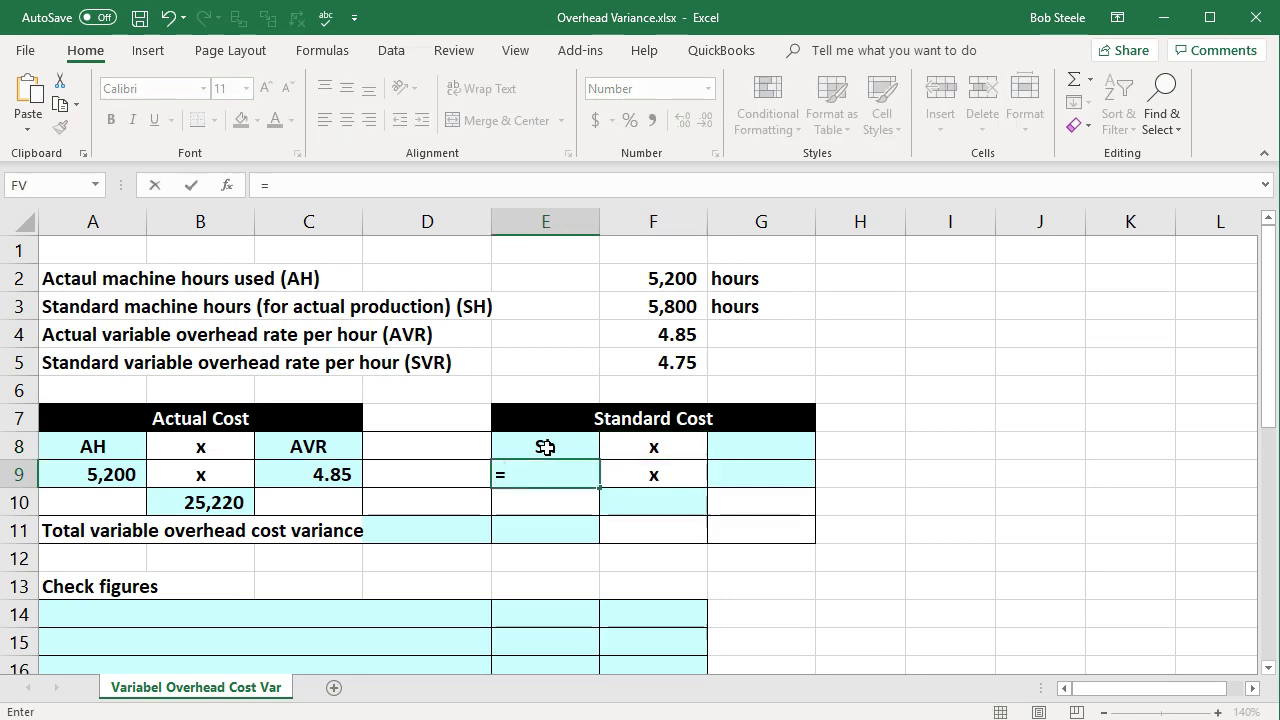
click(660, 314)
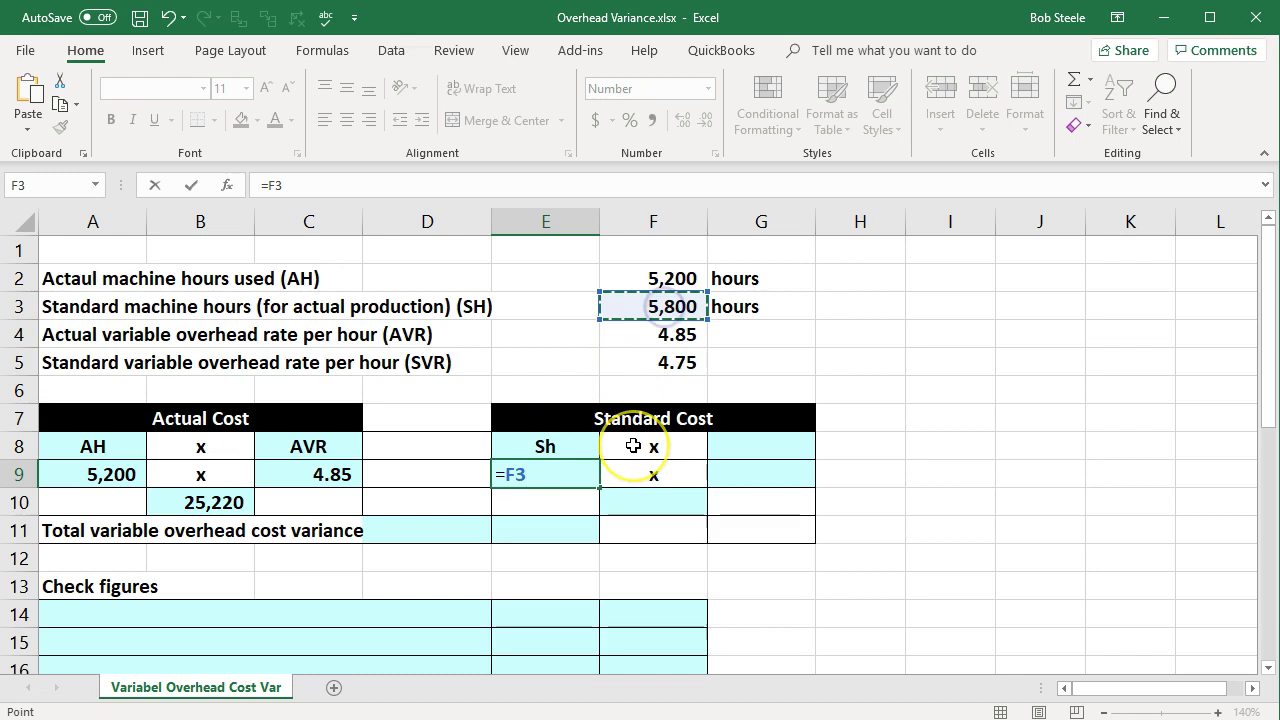
key(Return)
- Enter the label SVR in G8 and link G9 to the standard variable overhead rate in F5
key(Right)
key(Right)
key(Up)
key(Up)
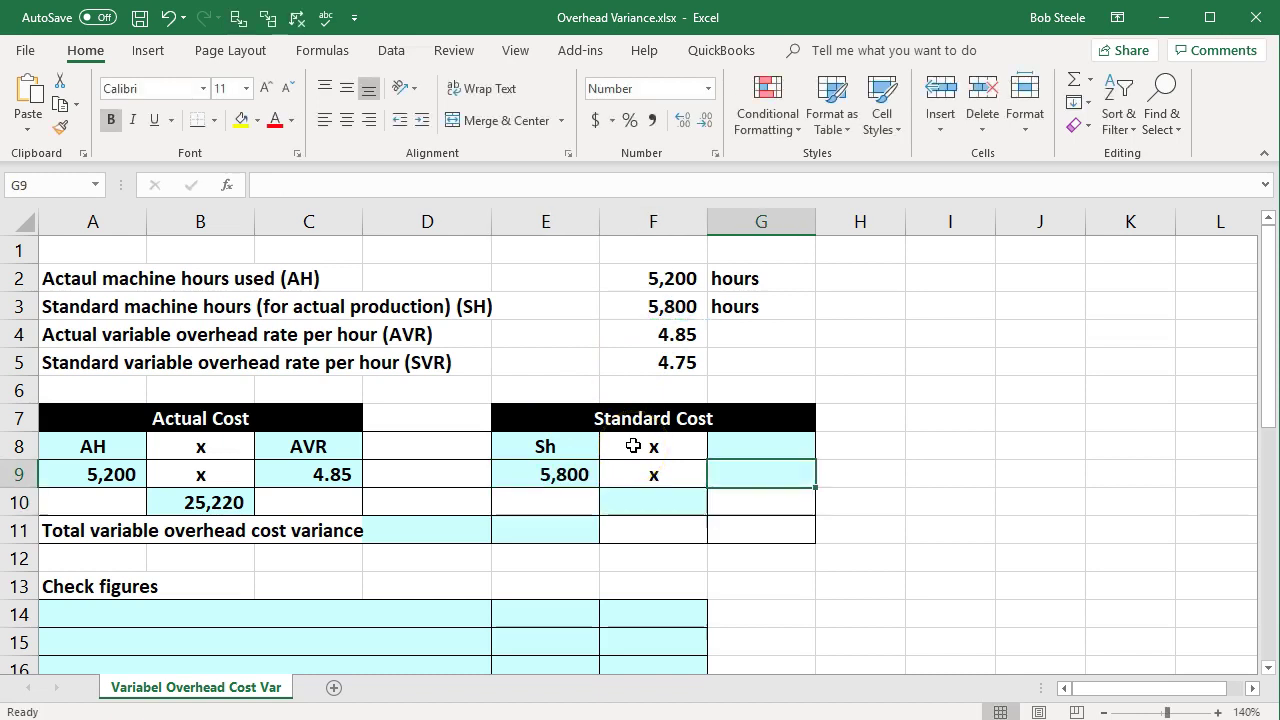
text(SVR)
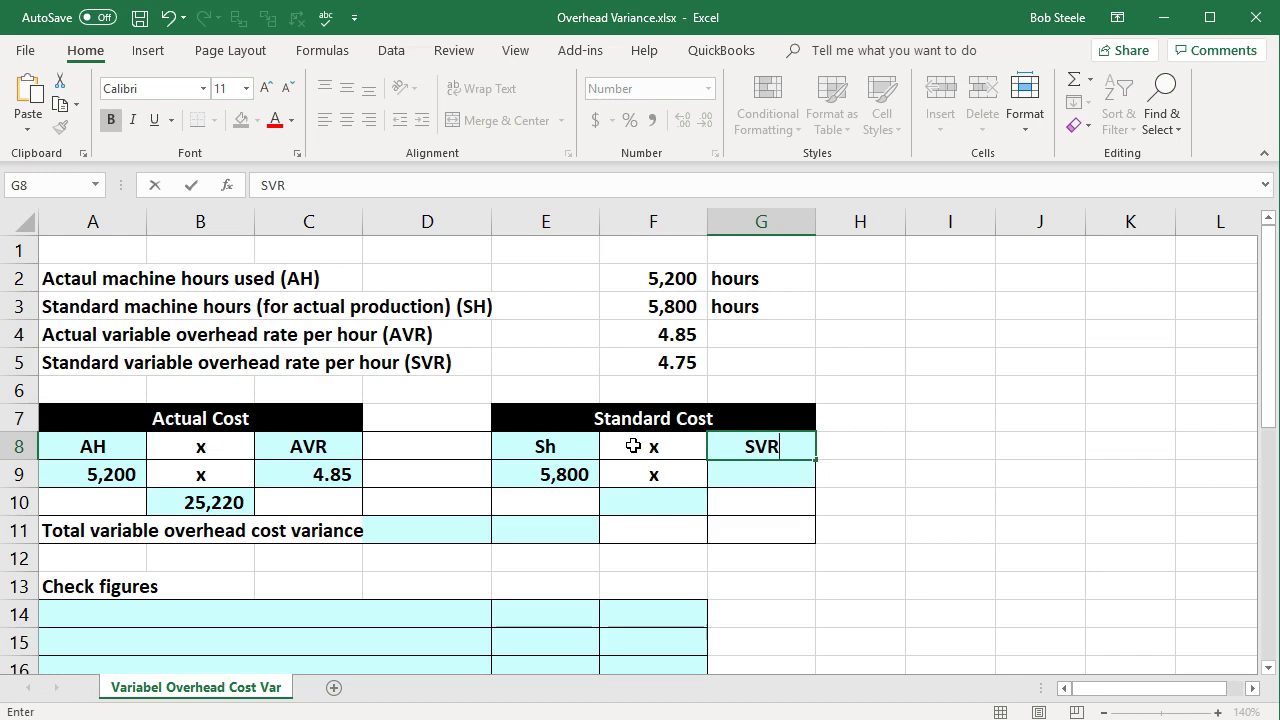
key(Return)
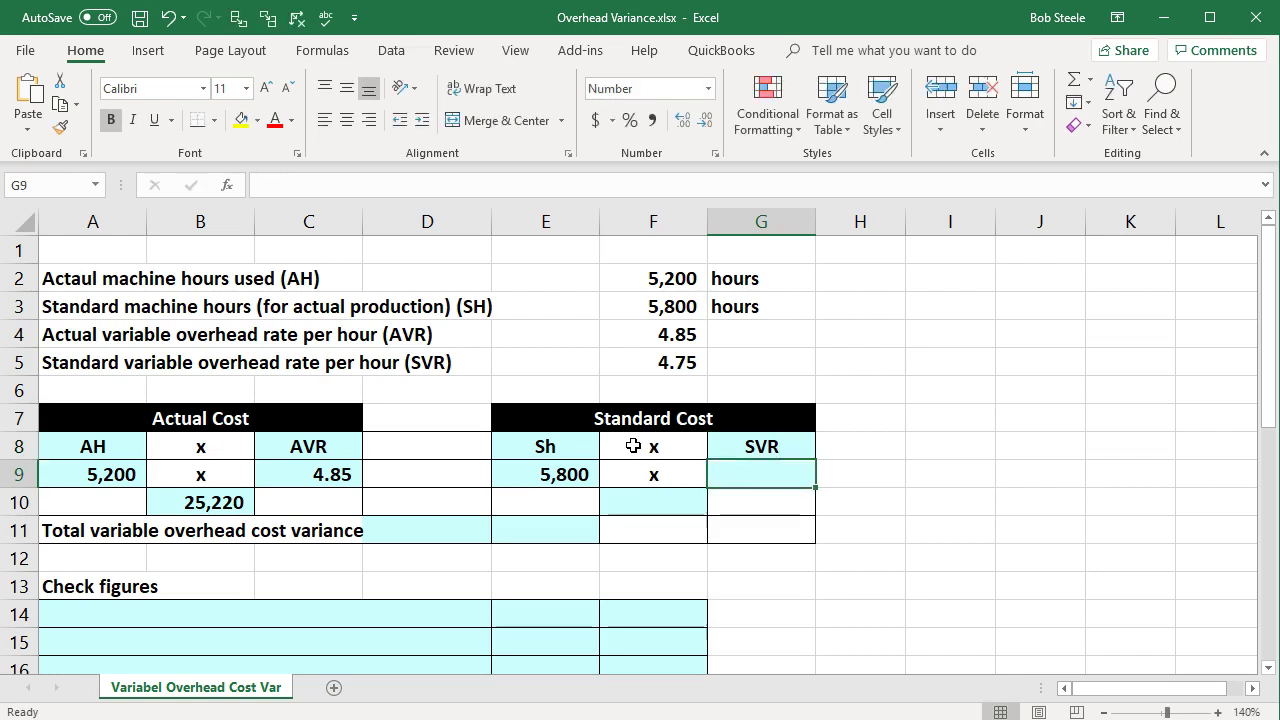
key(Right)
key(Left)
text(=)
click(670, 363)
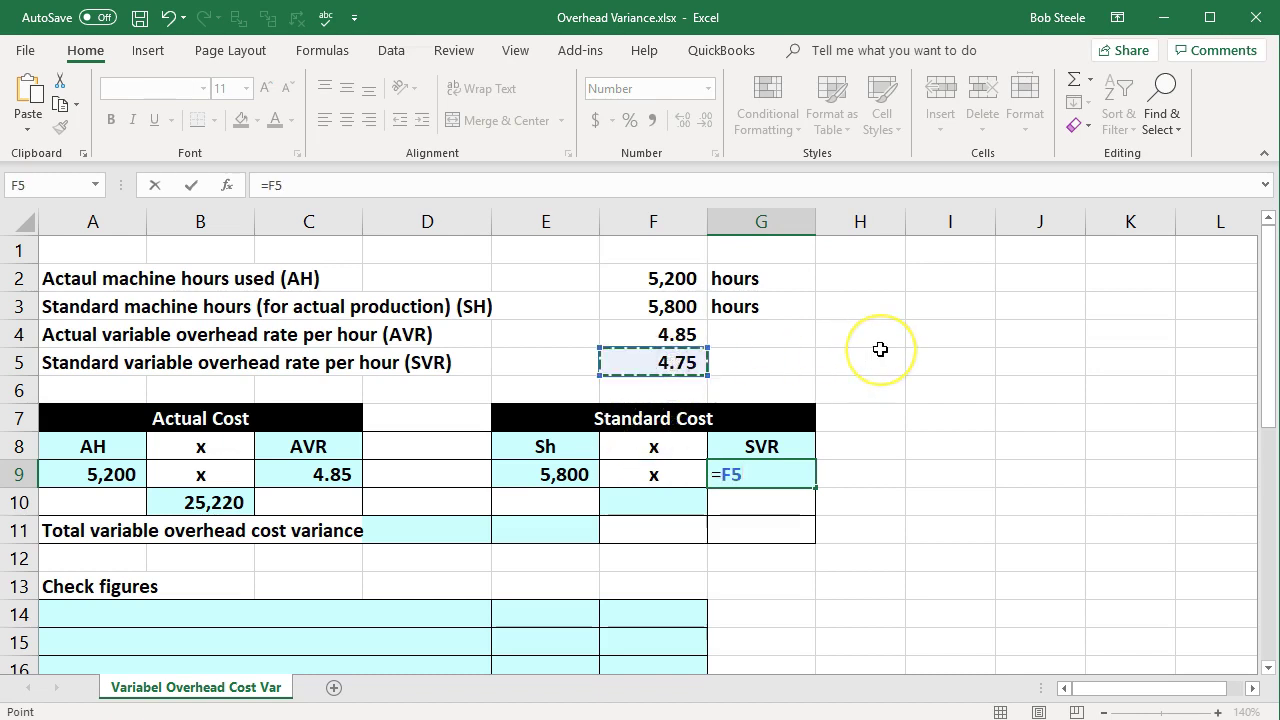
key(Return)
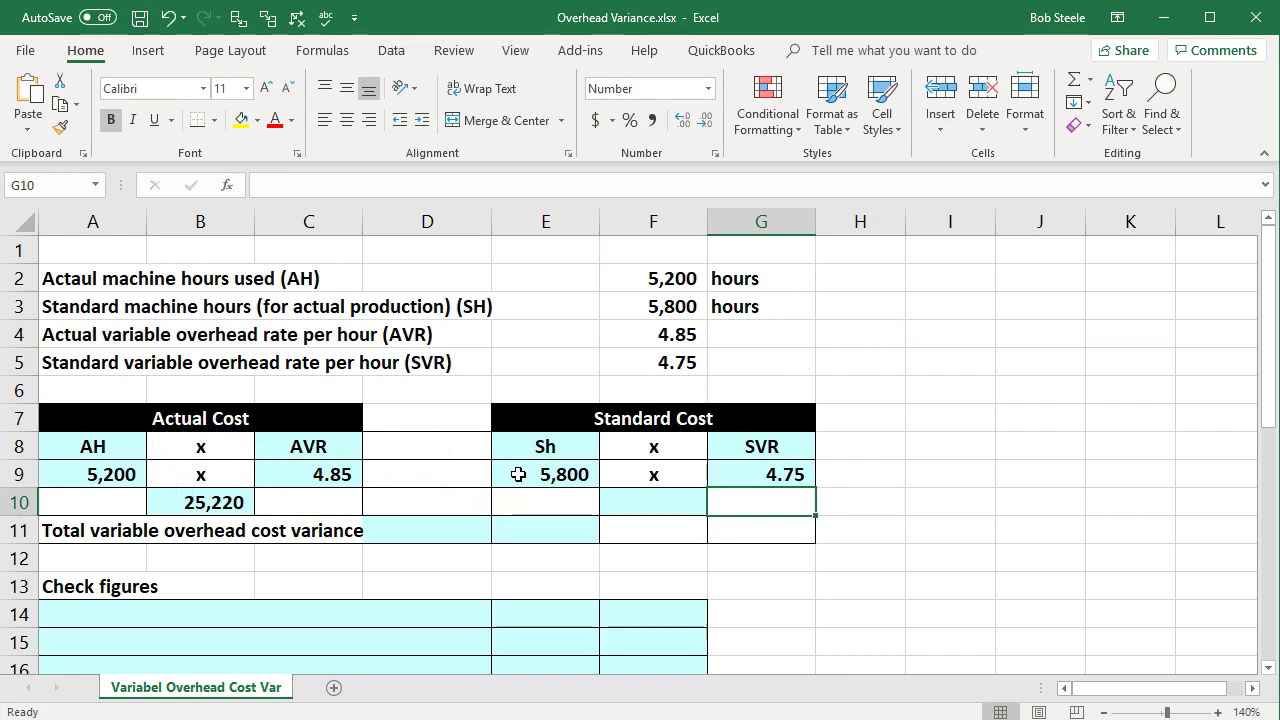
- Calculate the standard cost in F10 by multiplying the hours in E9 by the rate in G9
key(Left)
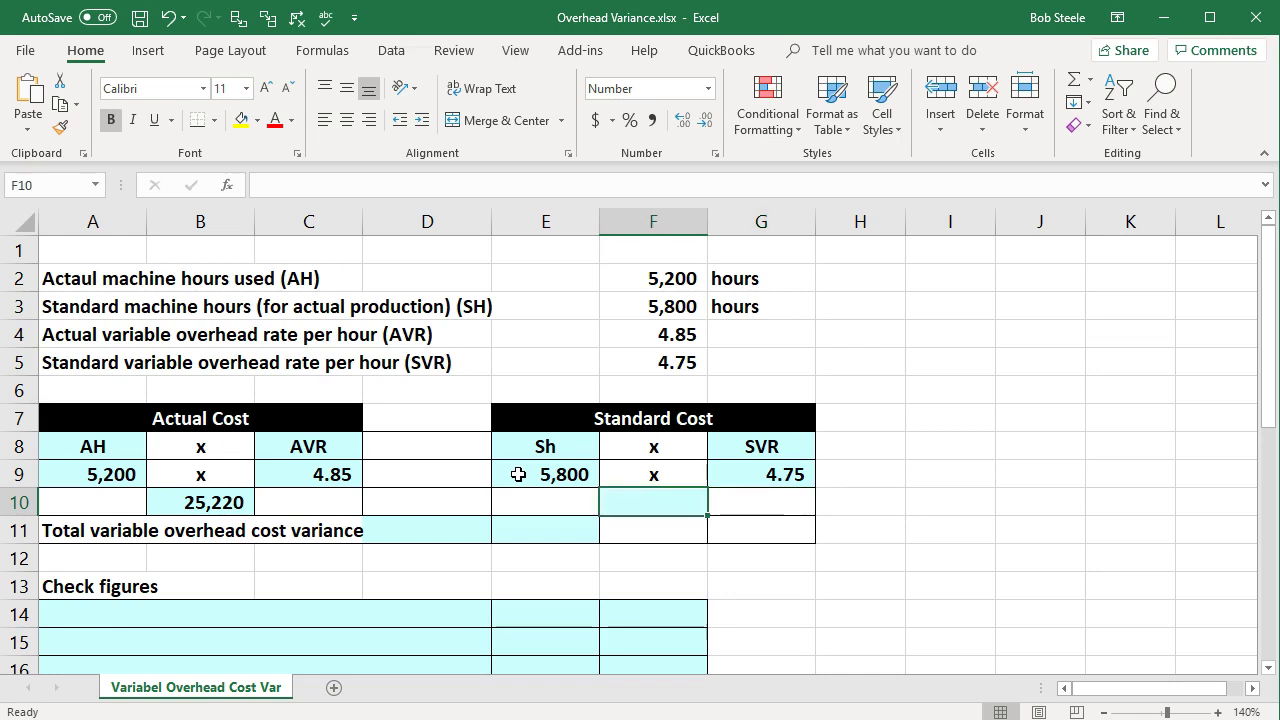
text(=)
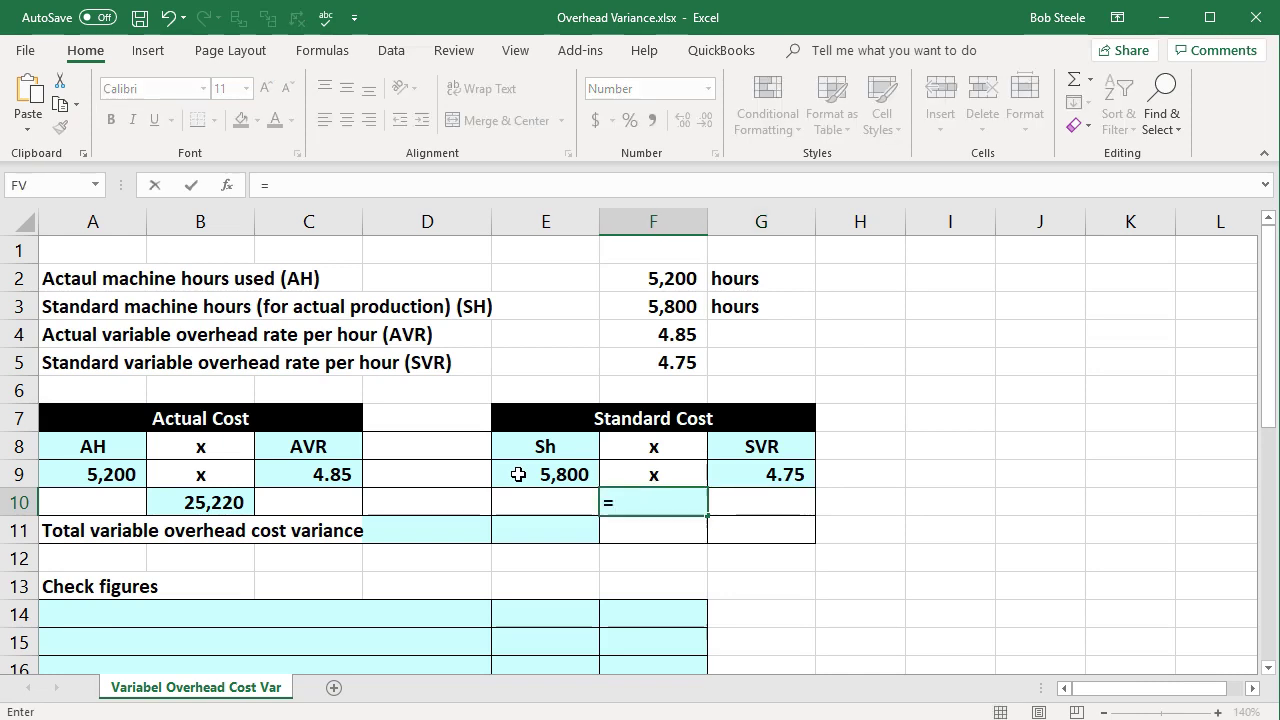
click(526, 473)
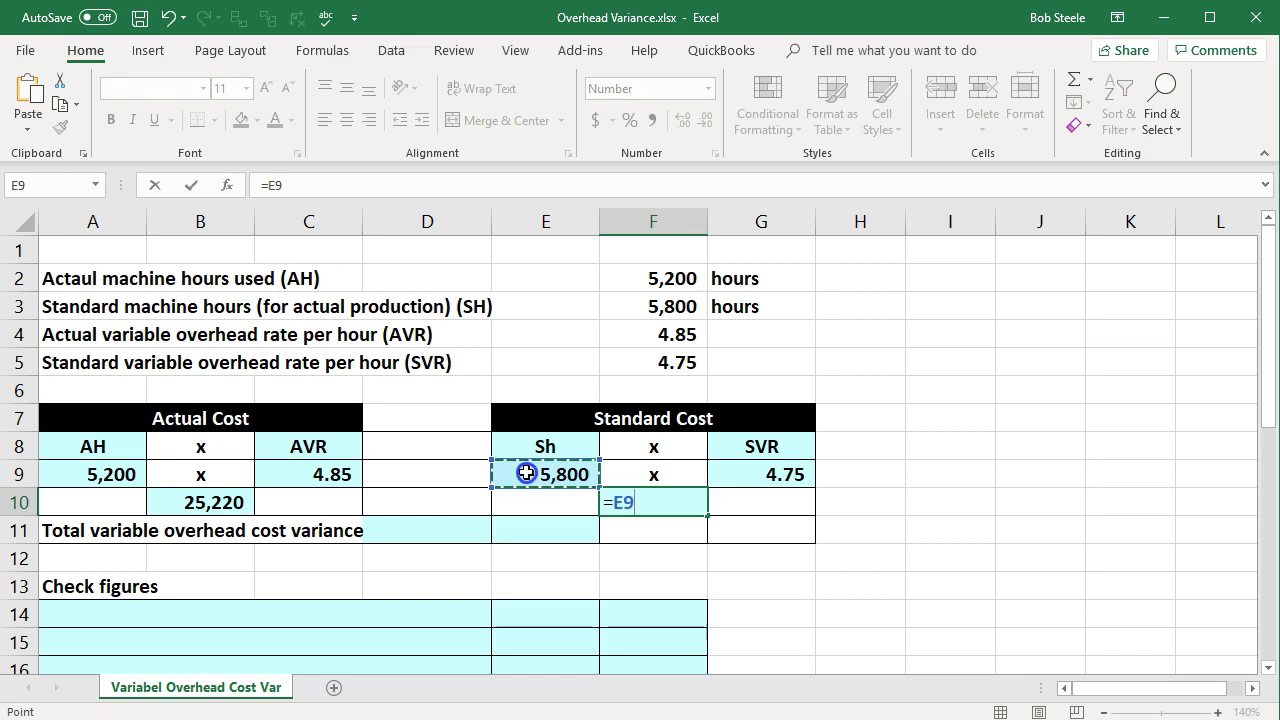
text(*)
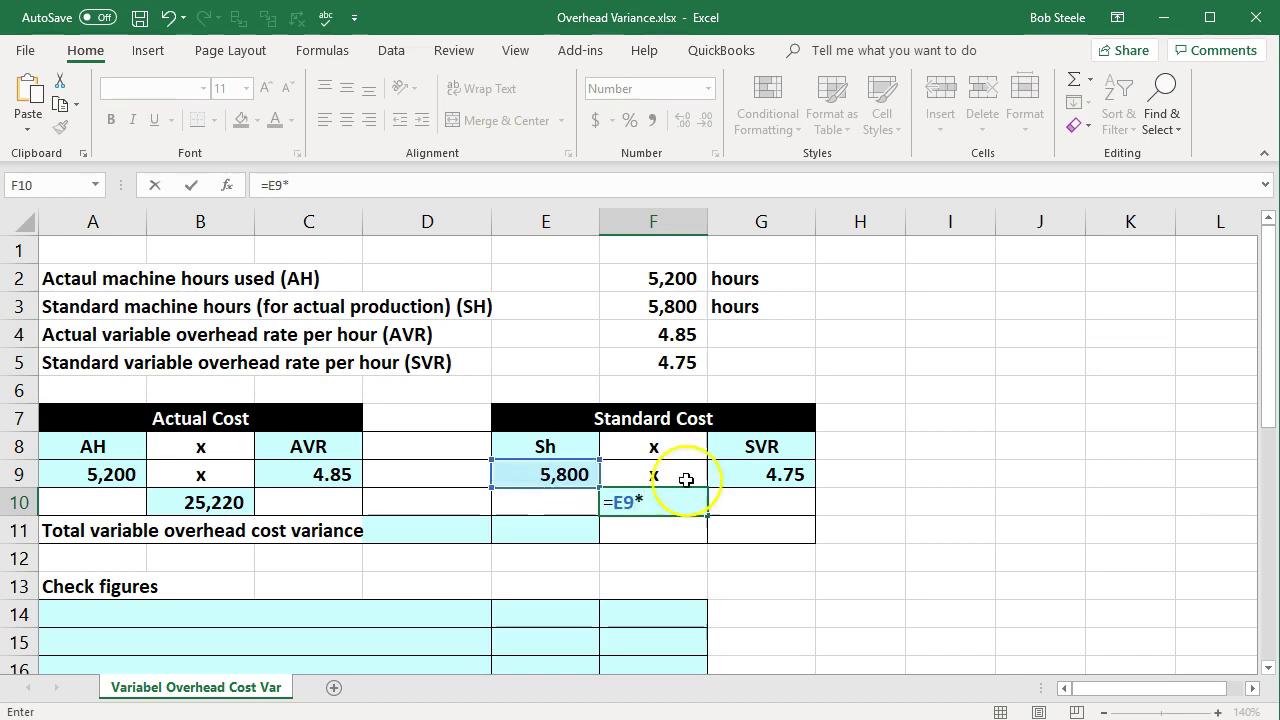
click(766, 471)
key(Return)
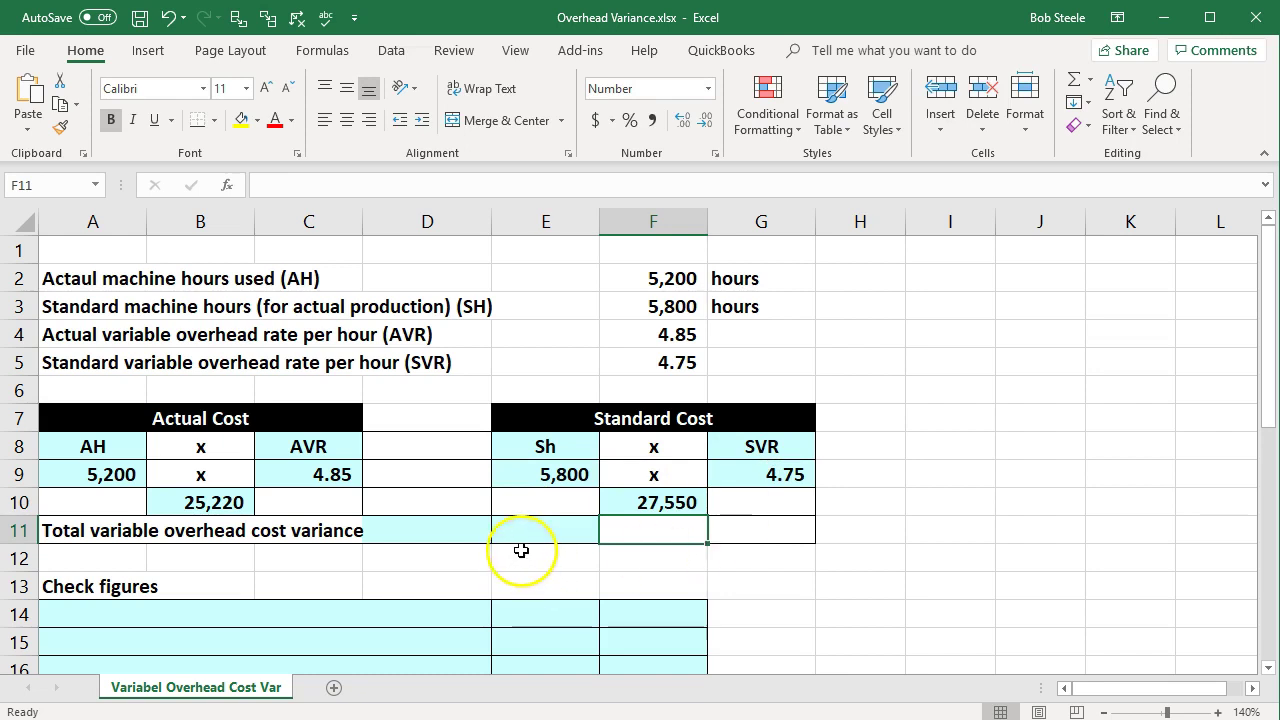
- Calculate the total variable overhead cost variance in D11 by subtracting the actual cost in B10 from the standard cost in F10
click(452, 536)
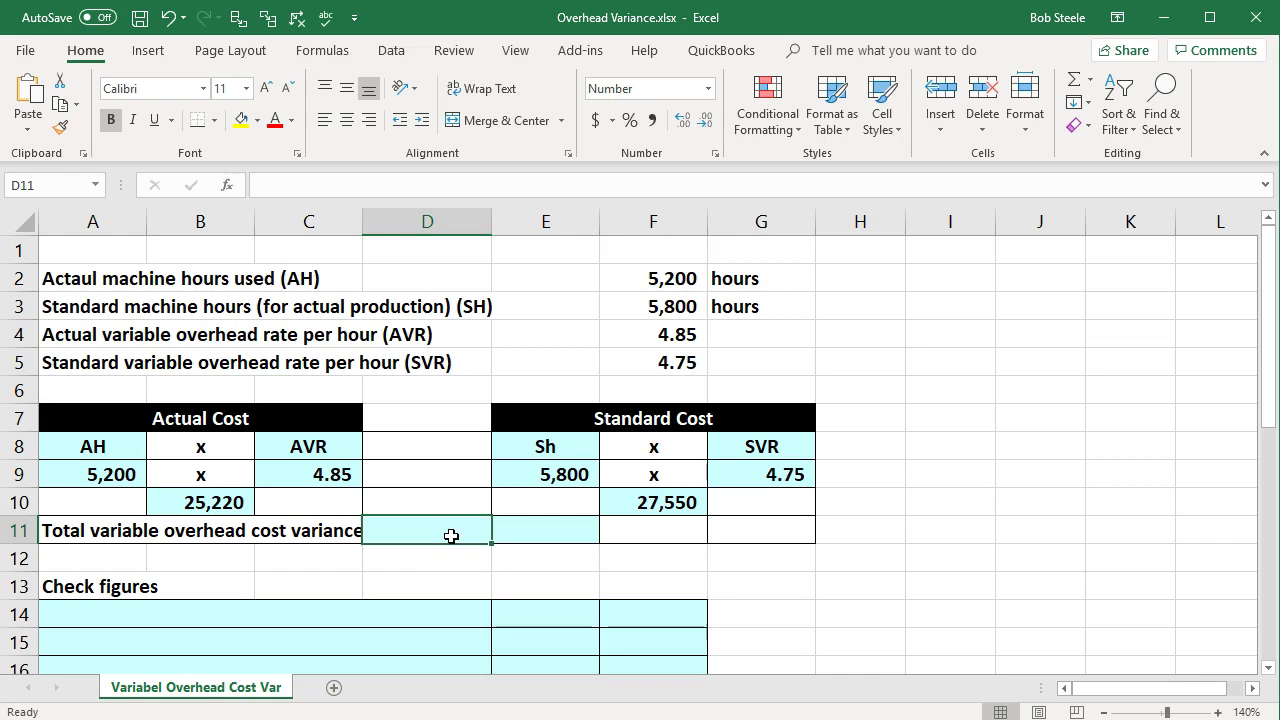
text(=)
click(666, 495)
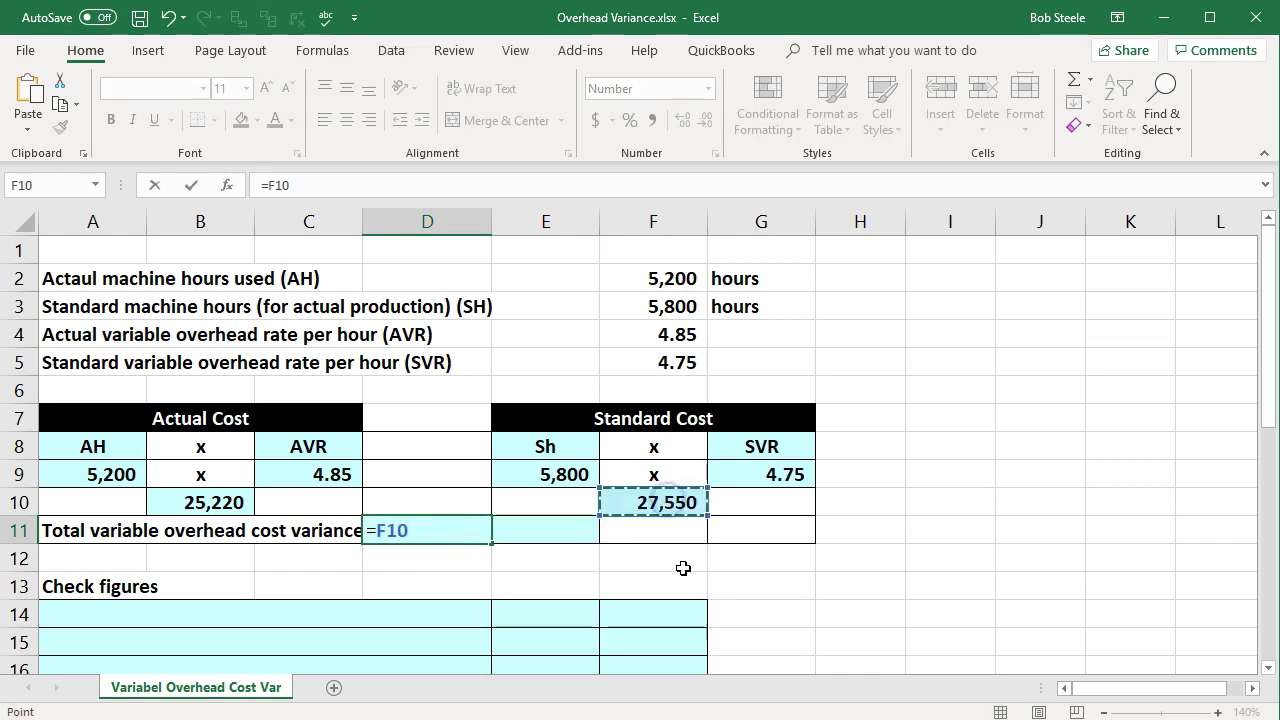
text(-)
click(218, 502)
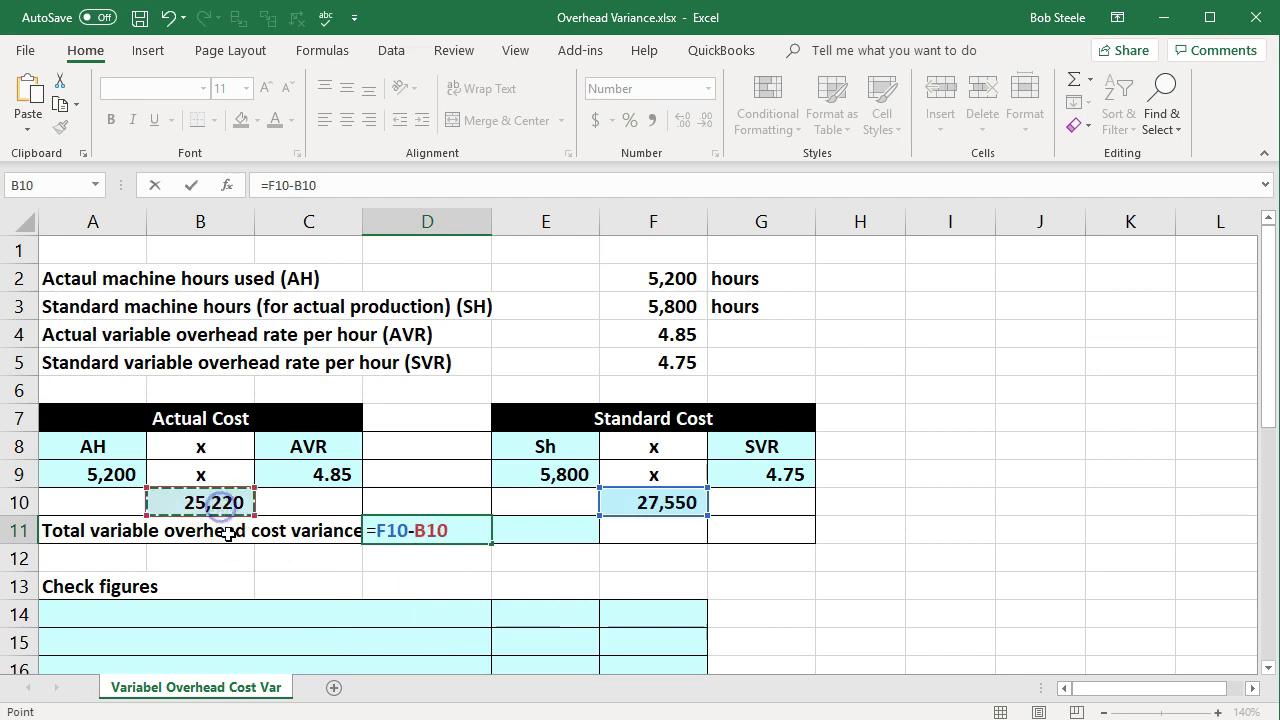
key(Return)
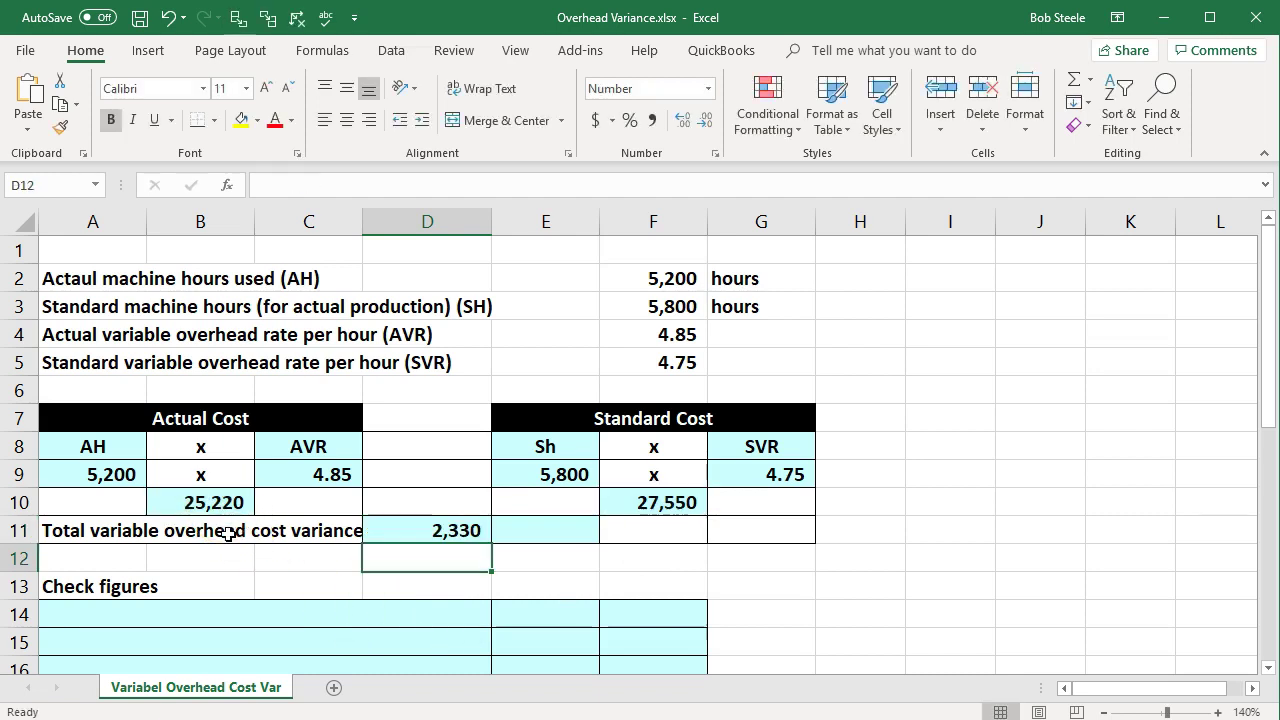
- Mark the total variable overhead cost variance as favorable by entering F in E11
click(122, 705)
key(Right)
key(Up)
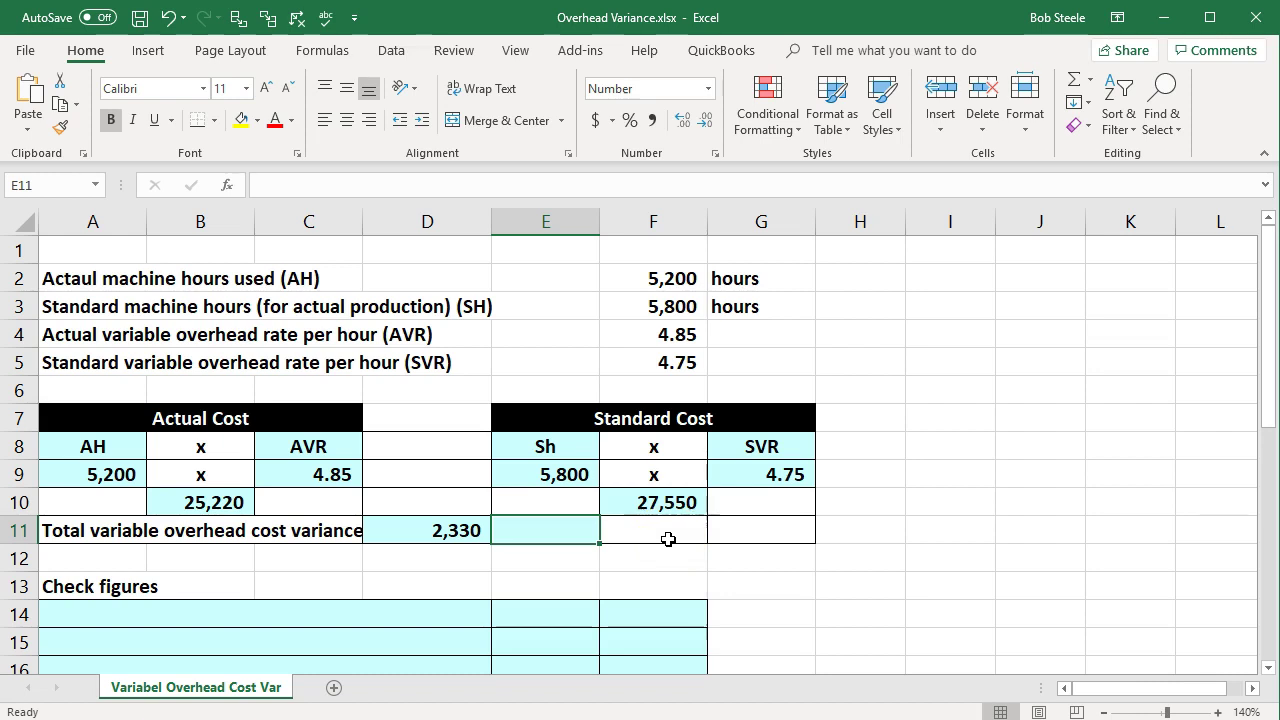
text(F)
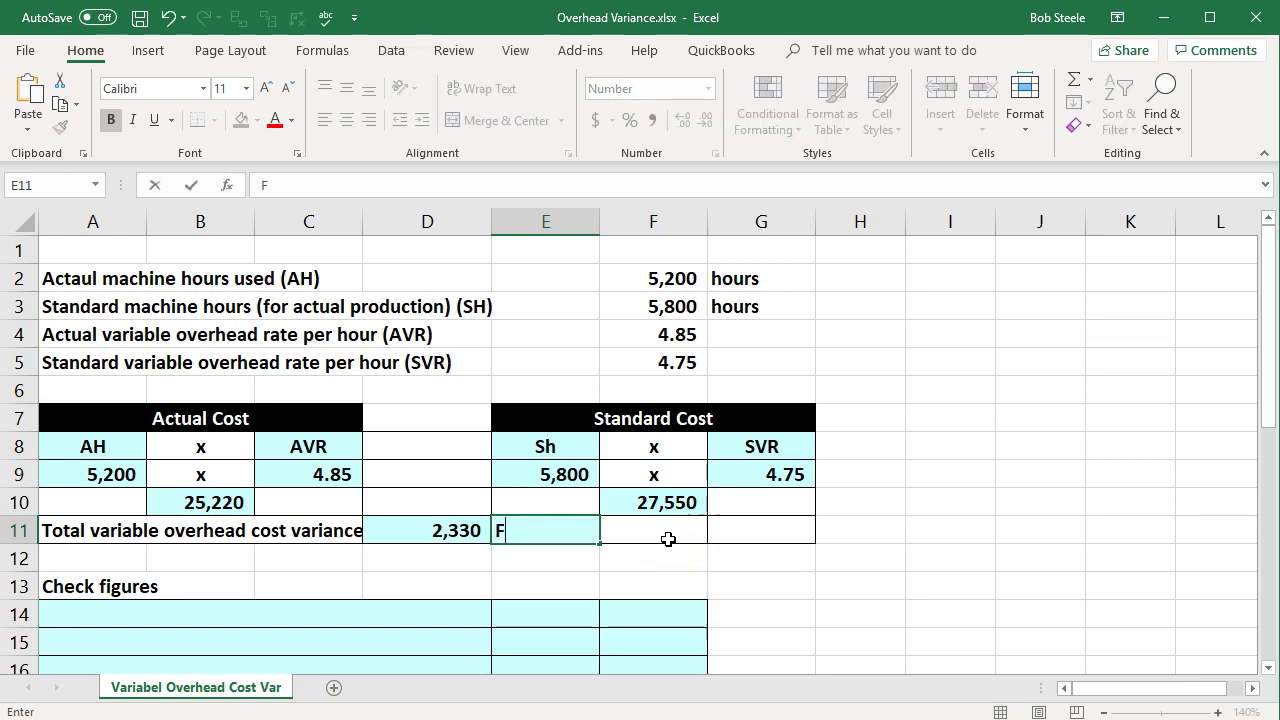
key(Return)
- Under Check figures, enter the heading "Acual overhead:" in A14 and the machine hours used label in A15 with the formula =A2
scroll(668, 539, down, 2)
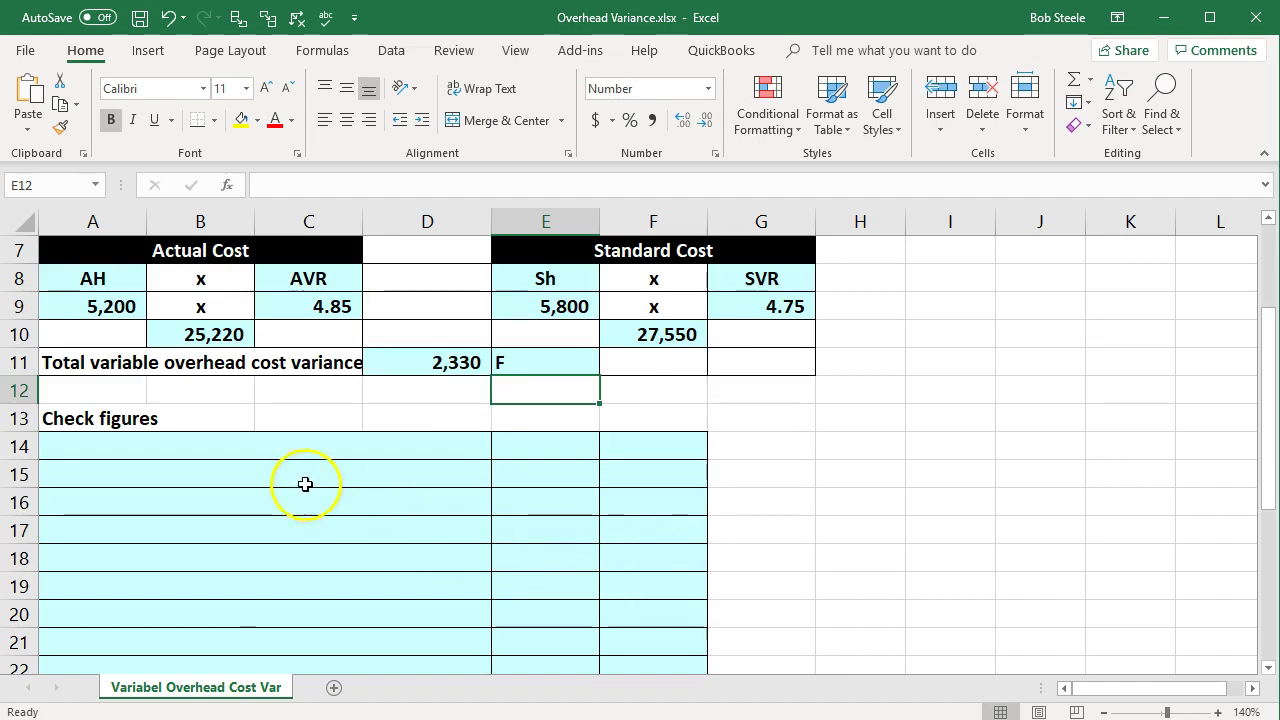
click(289, 457)
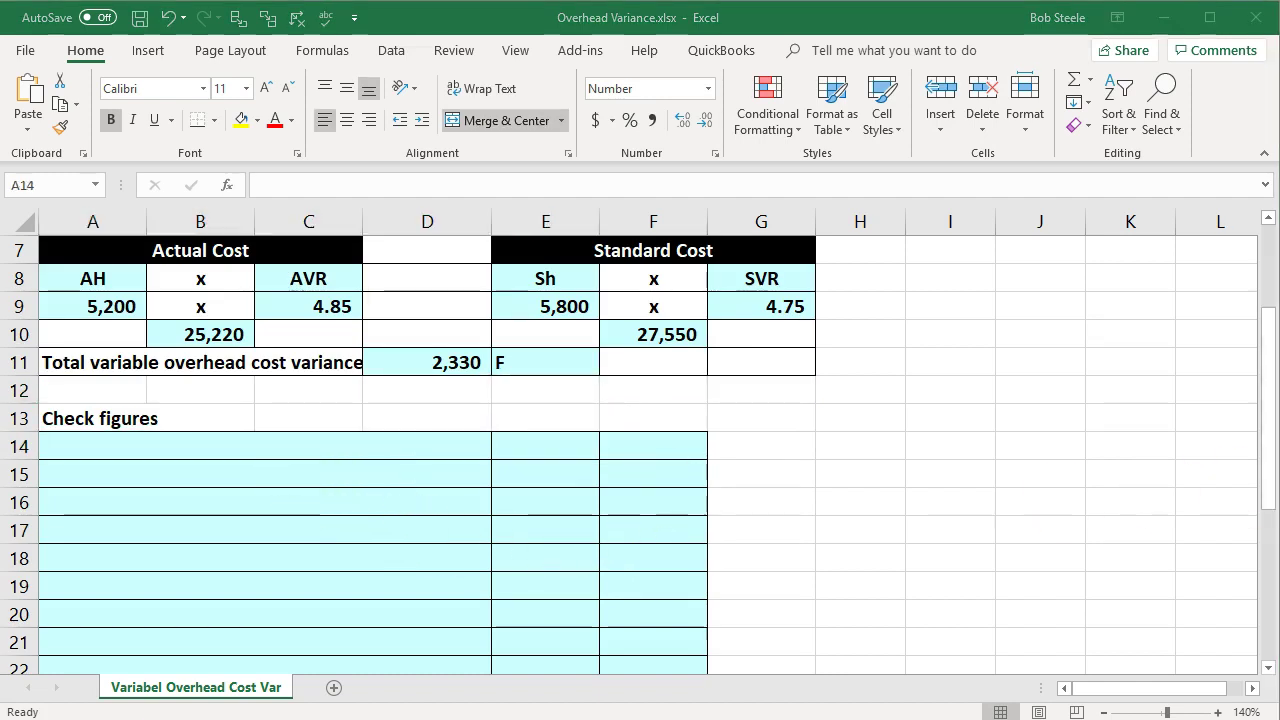
key(ctrl+c)
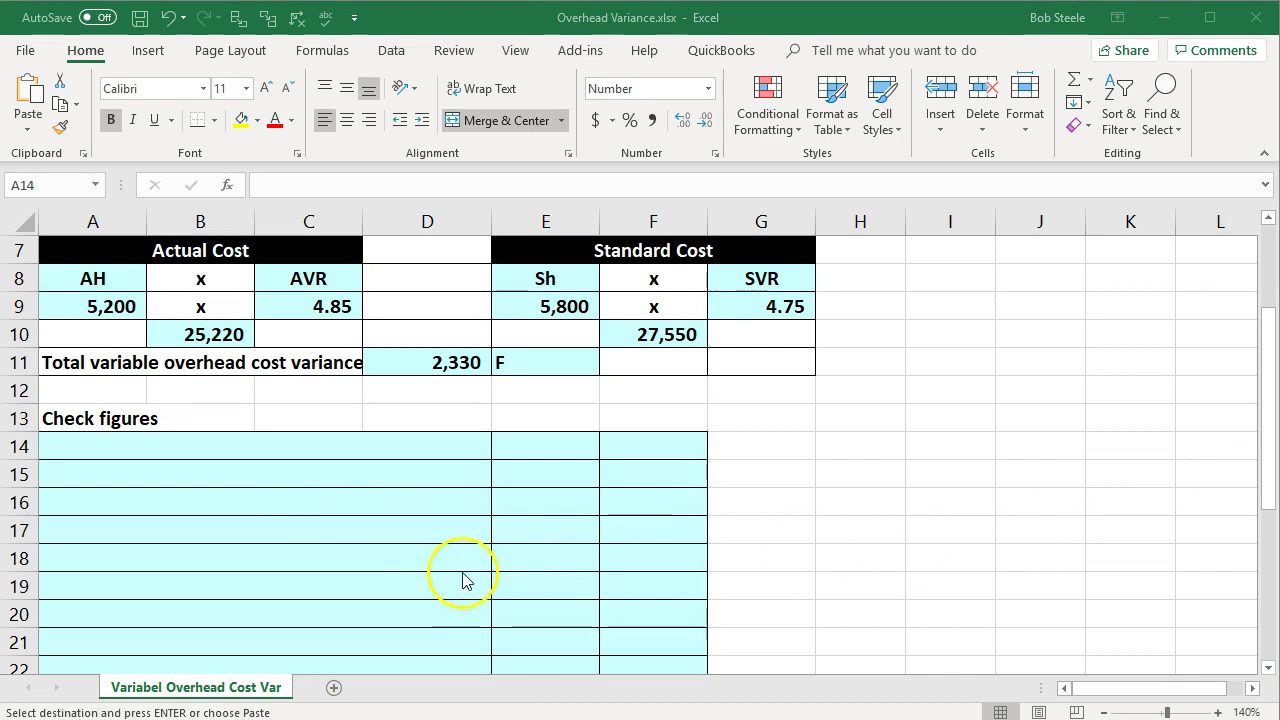
key(ctrl+v)
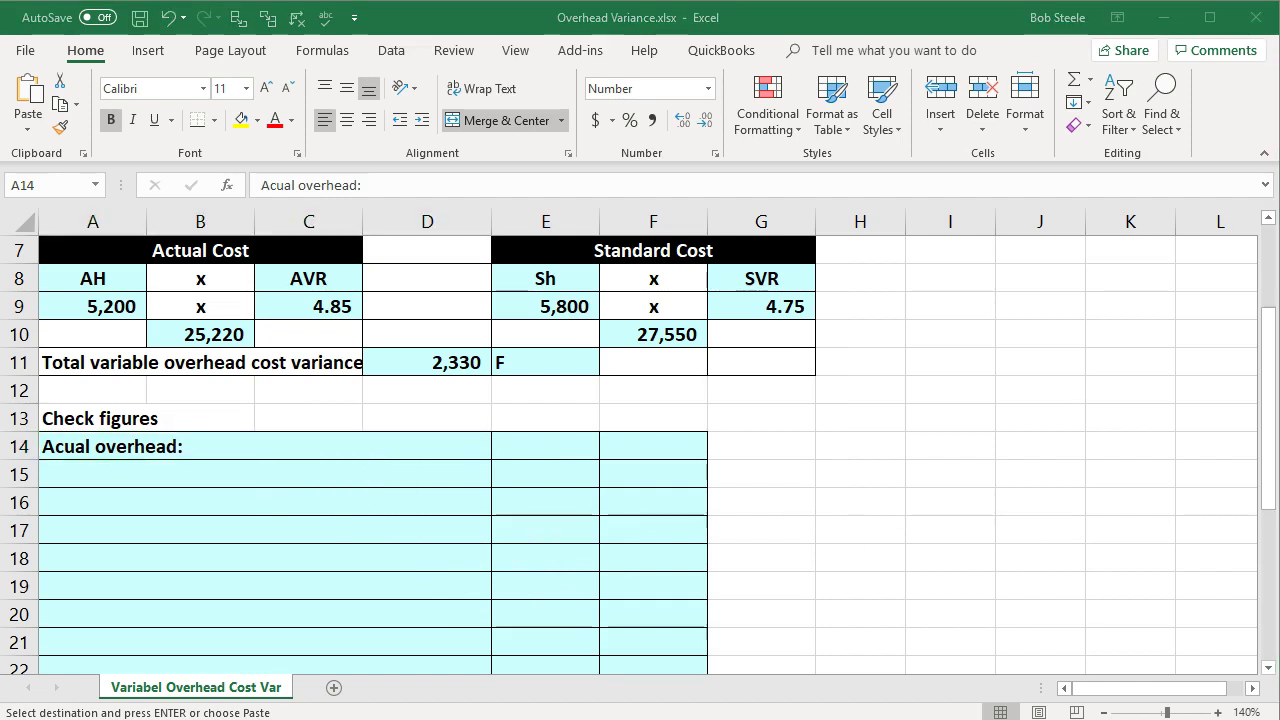
click(191, 466)
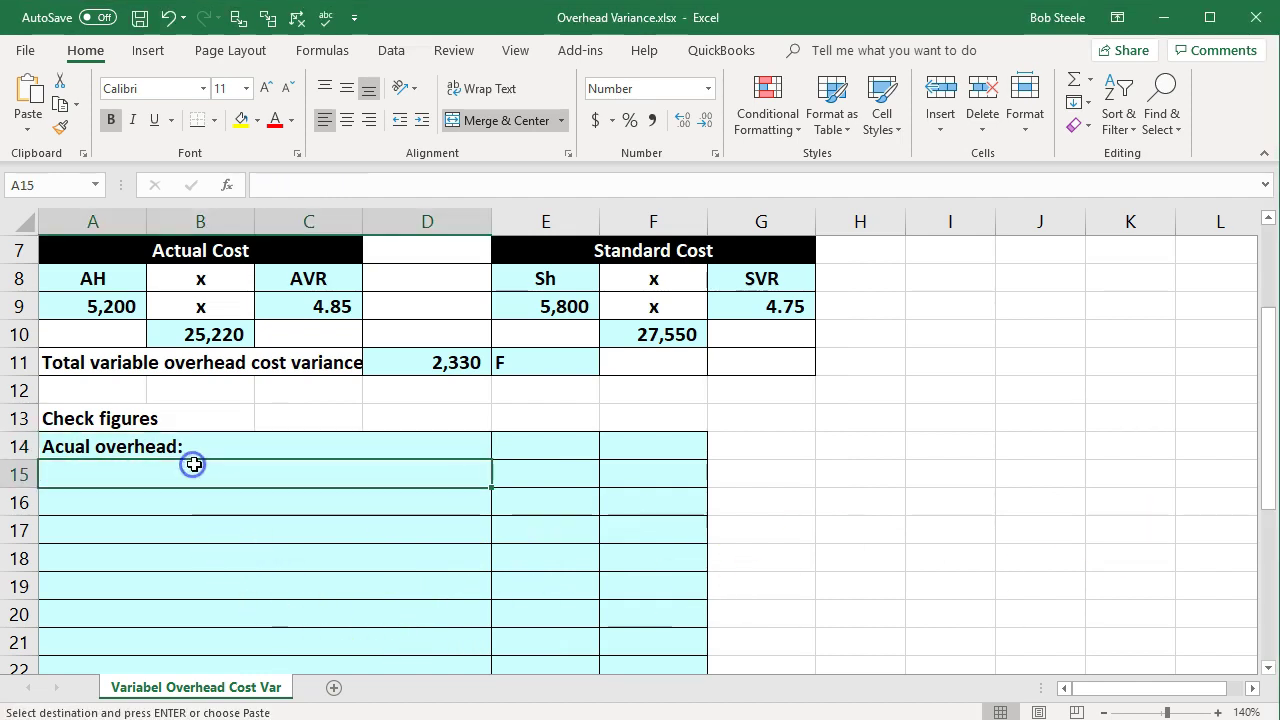
key(ctrl+v)
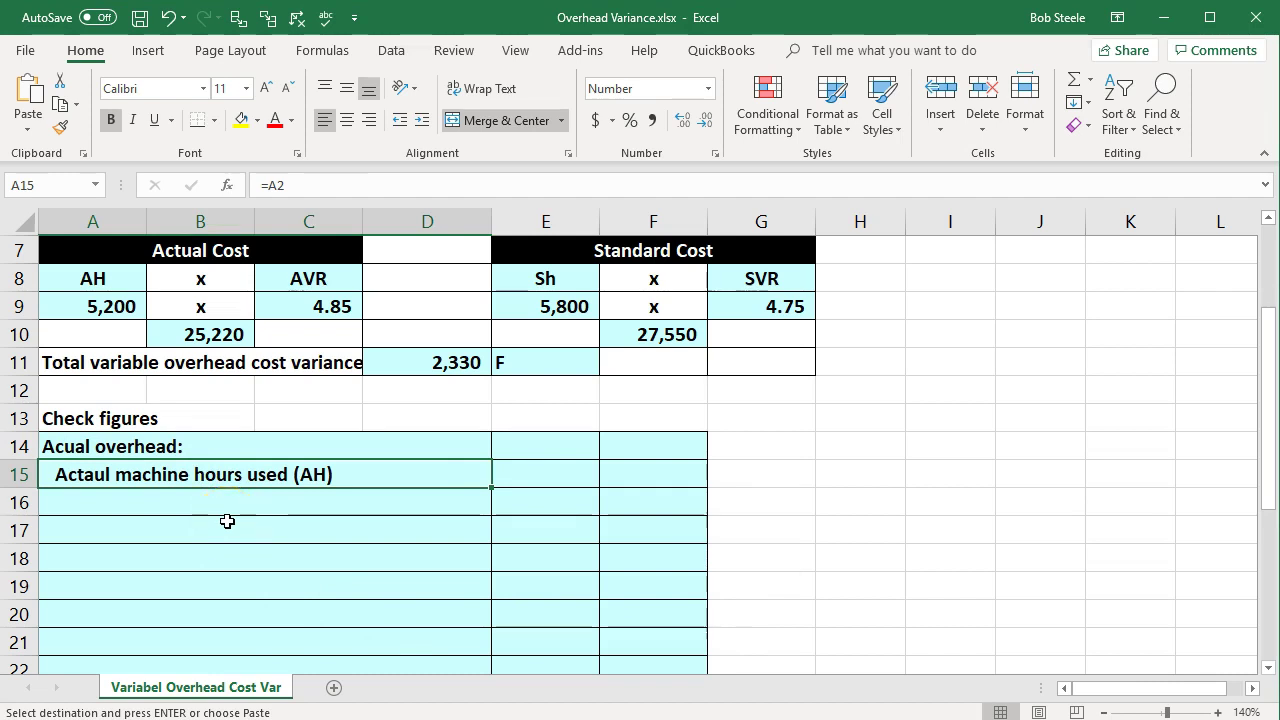
- Link E15 to the actual machine hours in A9
key(Right)
key(Right)
key(Left)
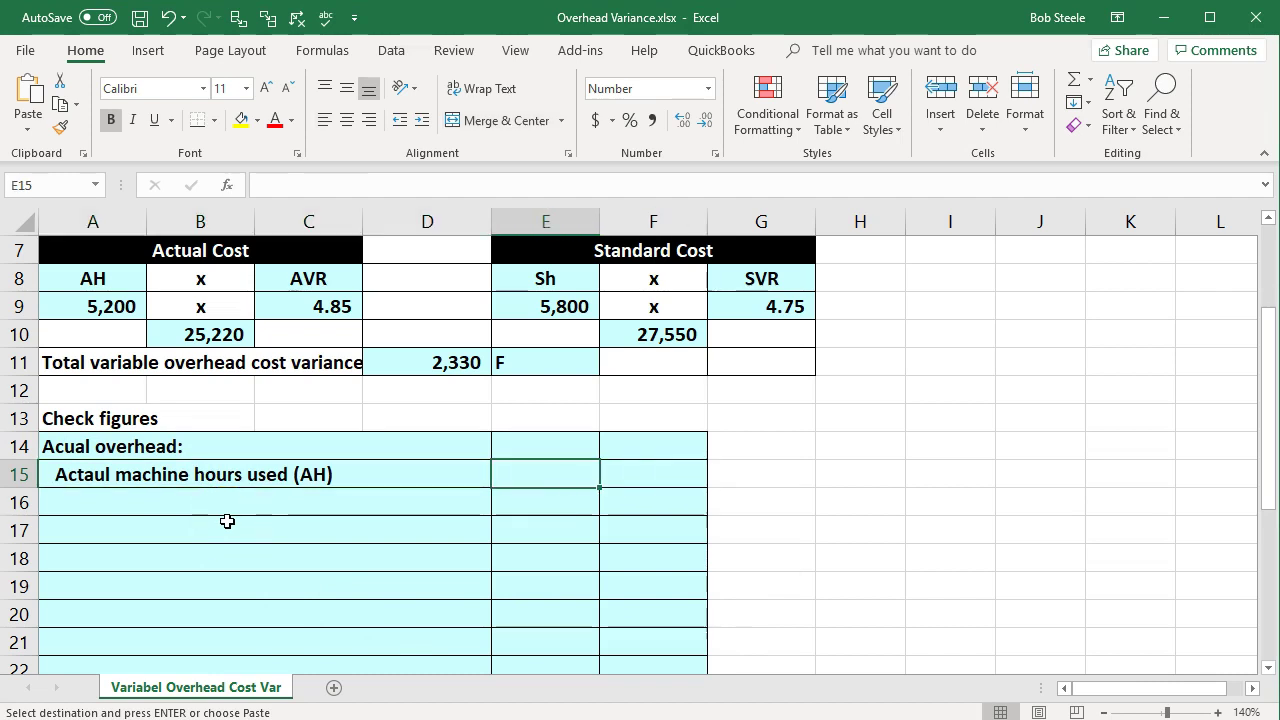
text(=)
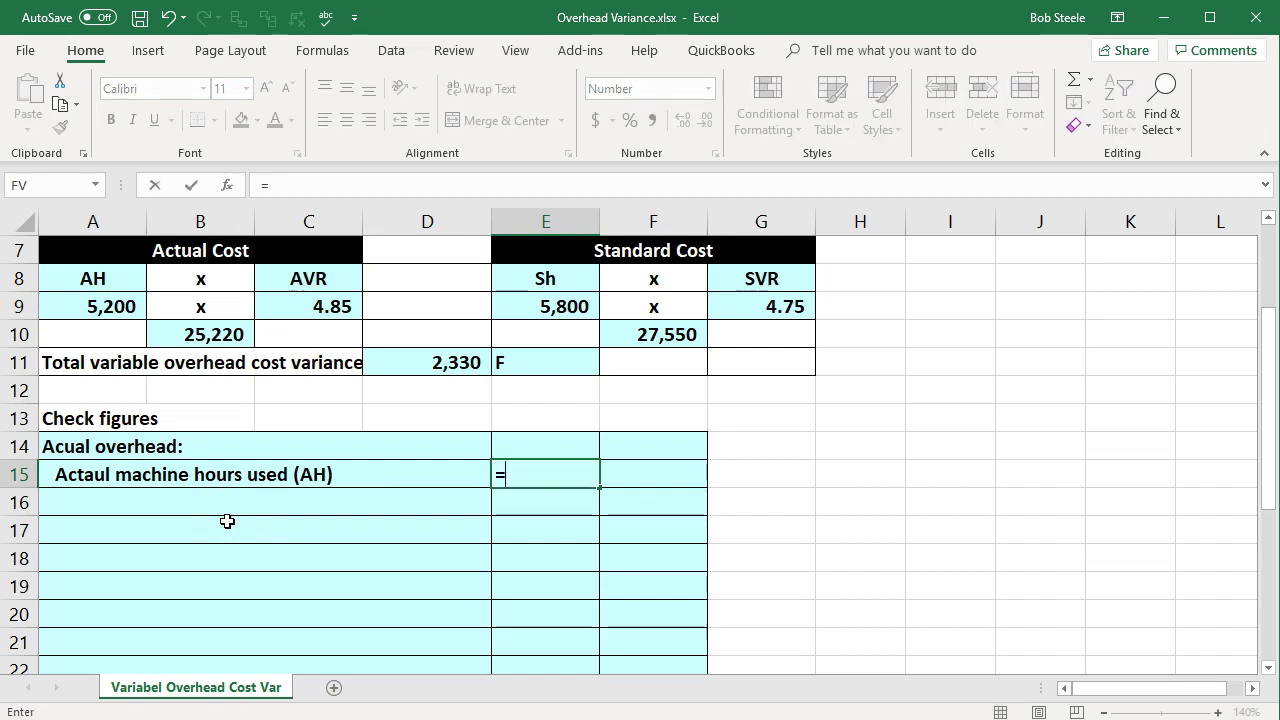
click(106, 308)
key(Return)
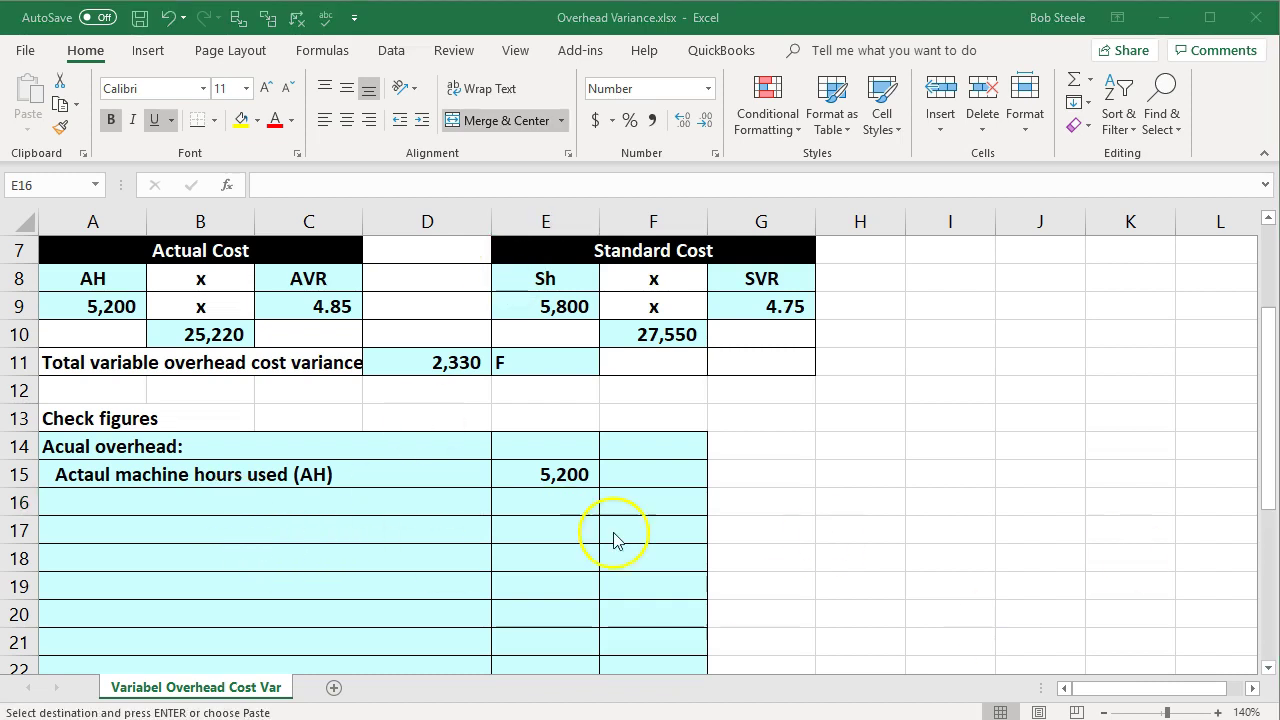
- Enter the actual variable overhead rate label in A16 with the formula =A4 and link E16 to the rate in C9
click(406, 540)
click(251, 503)
key(ctrl+v)
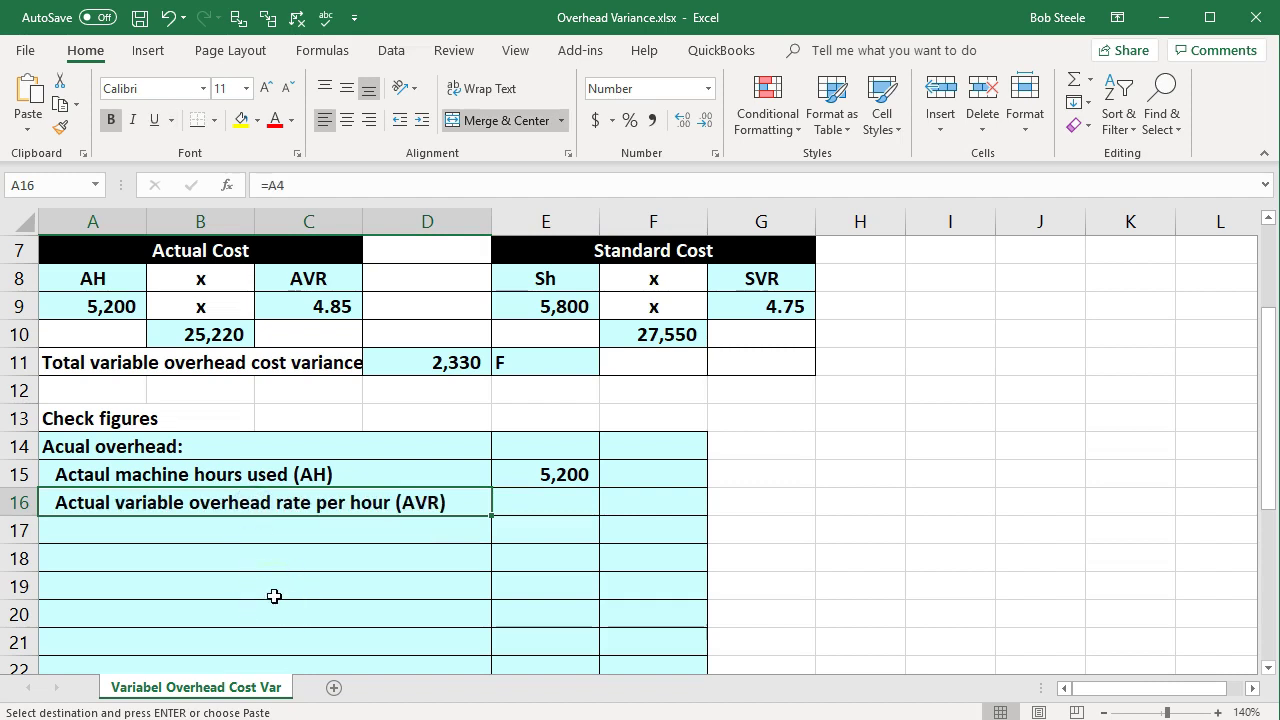
key(Right)
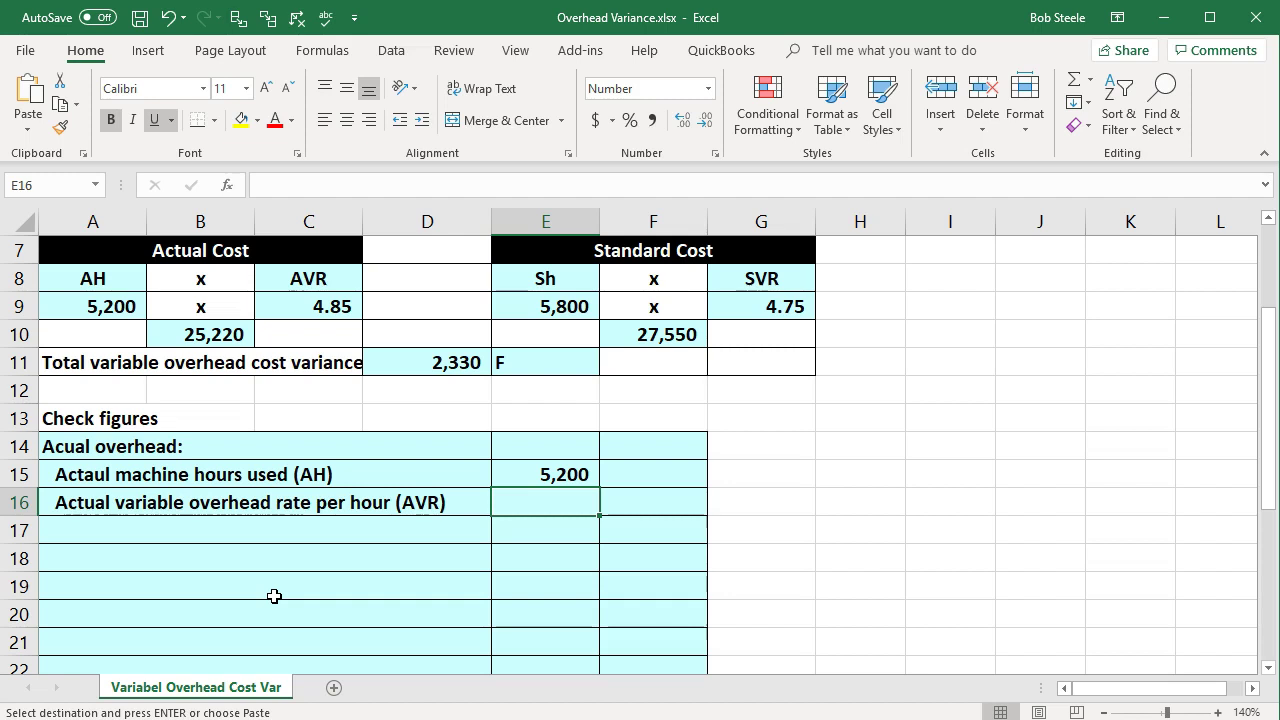
text(=)
click(318, 305)
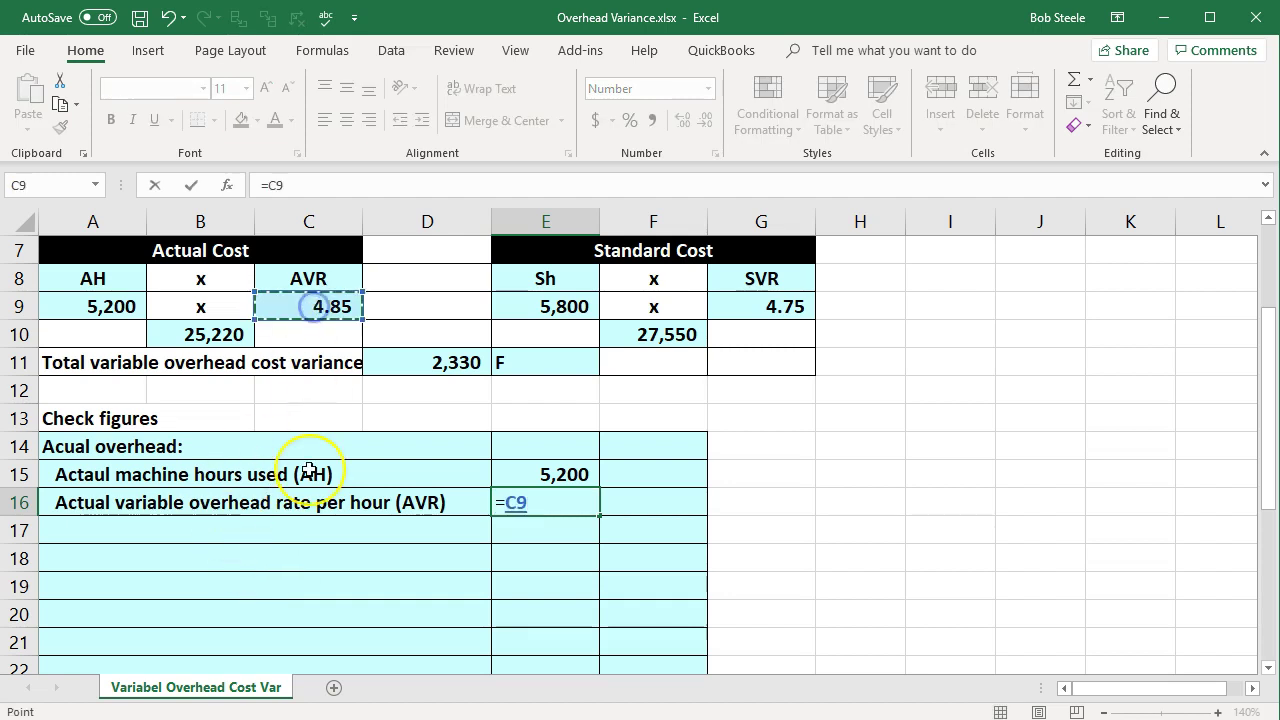
key(Return)
- Calculate the total actual overhead in F17 by multiplying the hours in E15 by the rate in E16
key(Right)
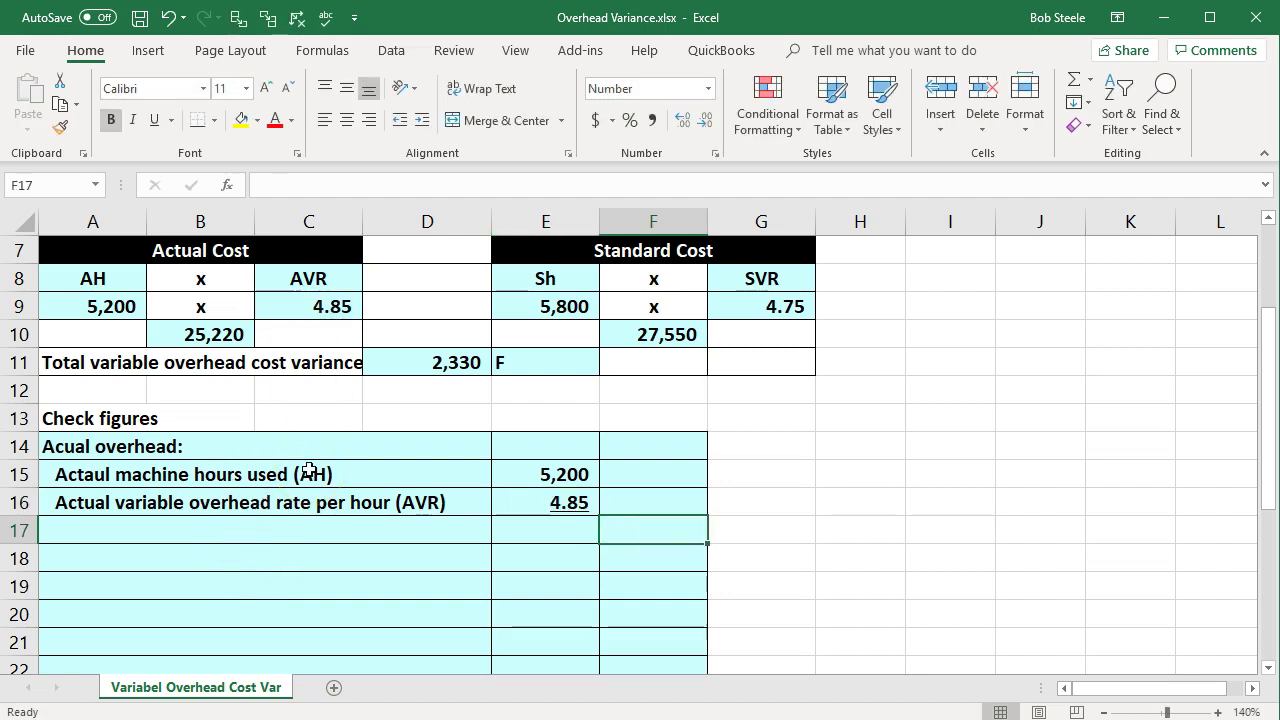
text(=)
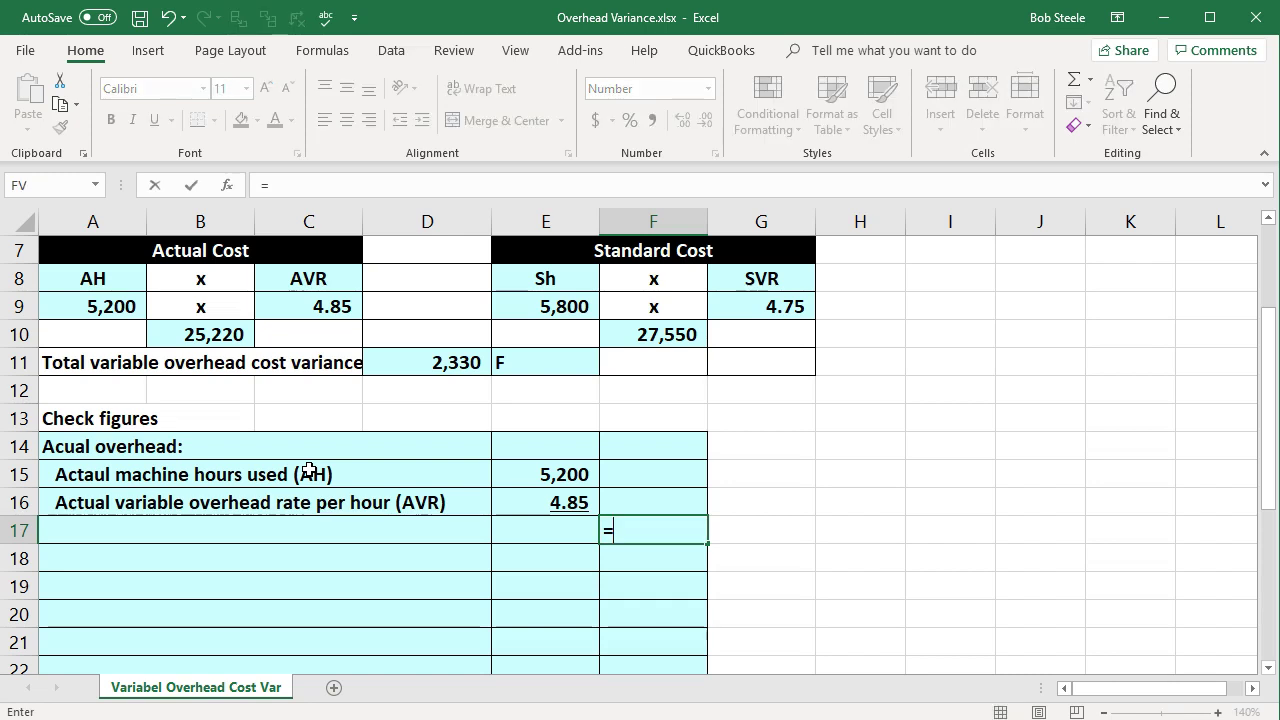
click(570, 474)
text(*)
click(568, 500)
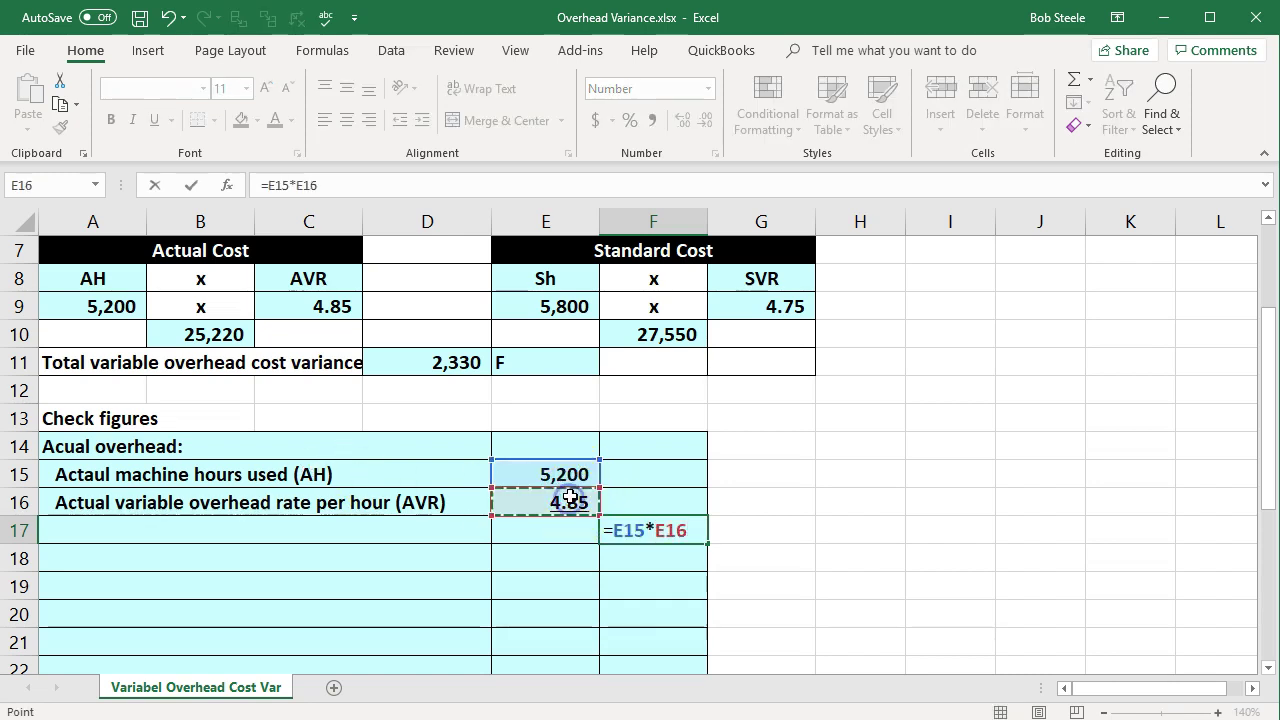
key(Return)
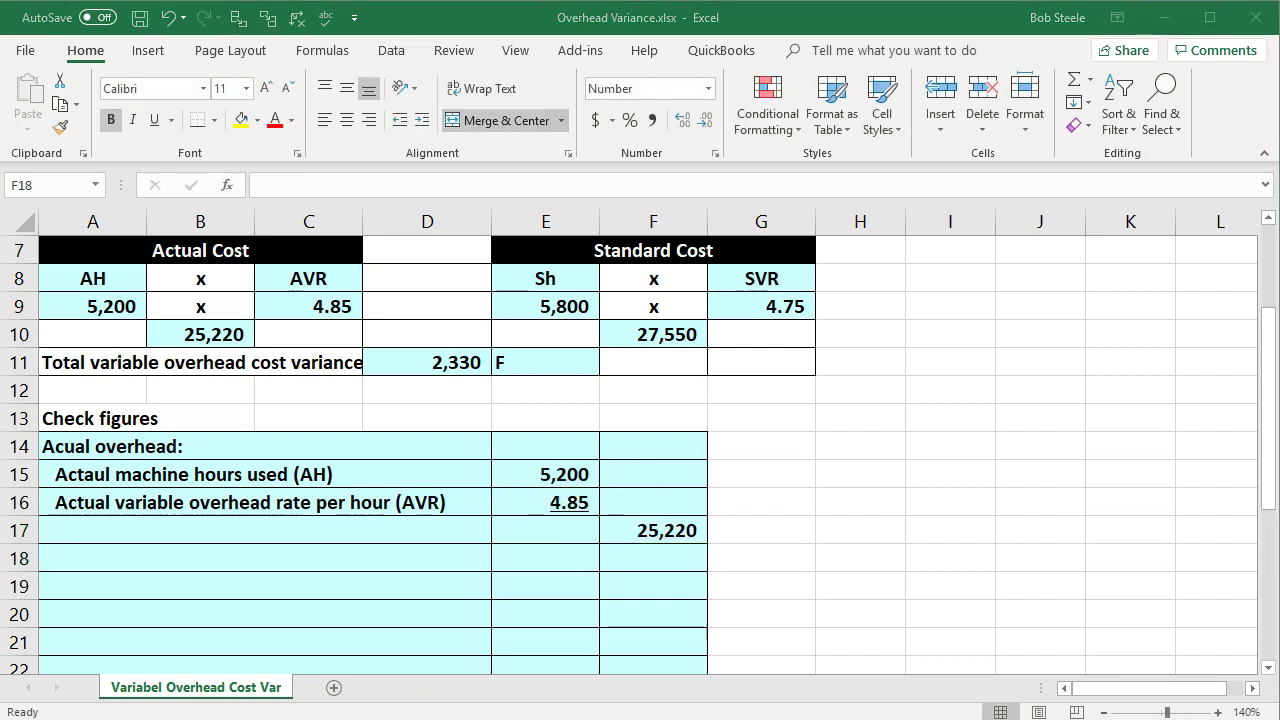
- Enter the label "Total actual overhead" in A17 and check the amount against the actual cost in B10
key(ctrl+c)
right_click(286, 535)
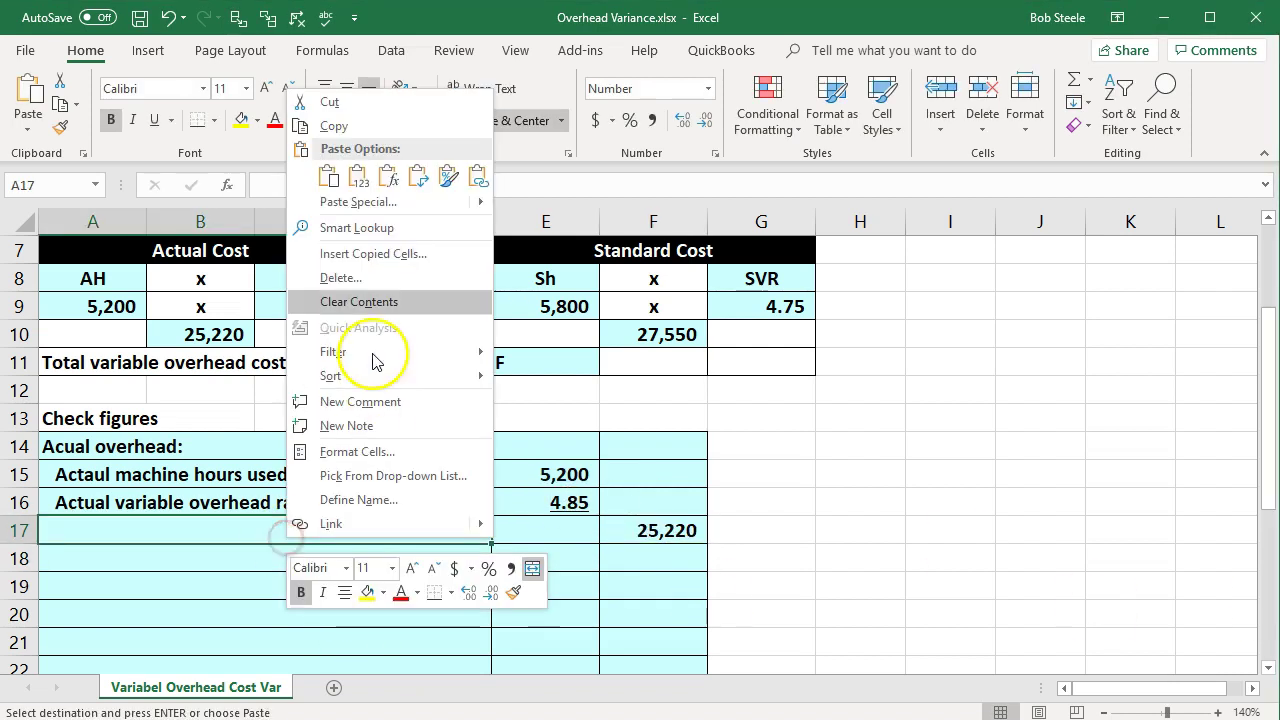
click(328, 177)
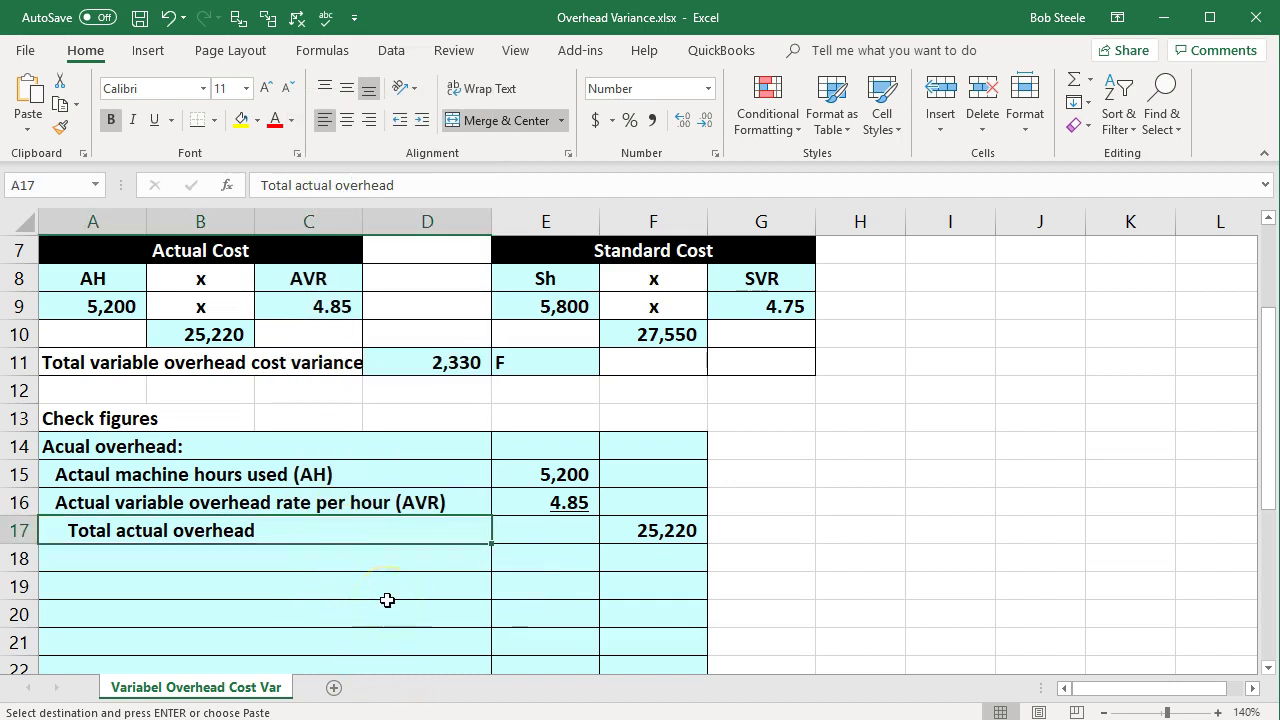
click(226, 334)
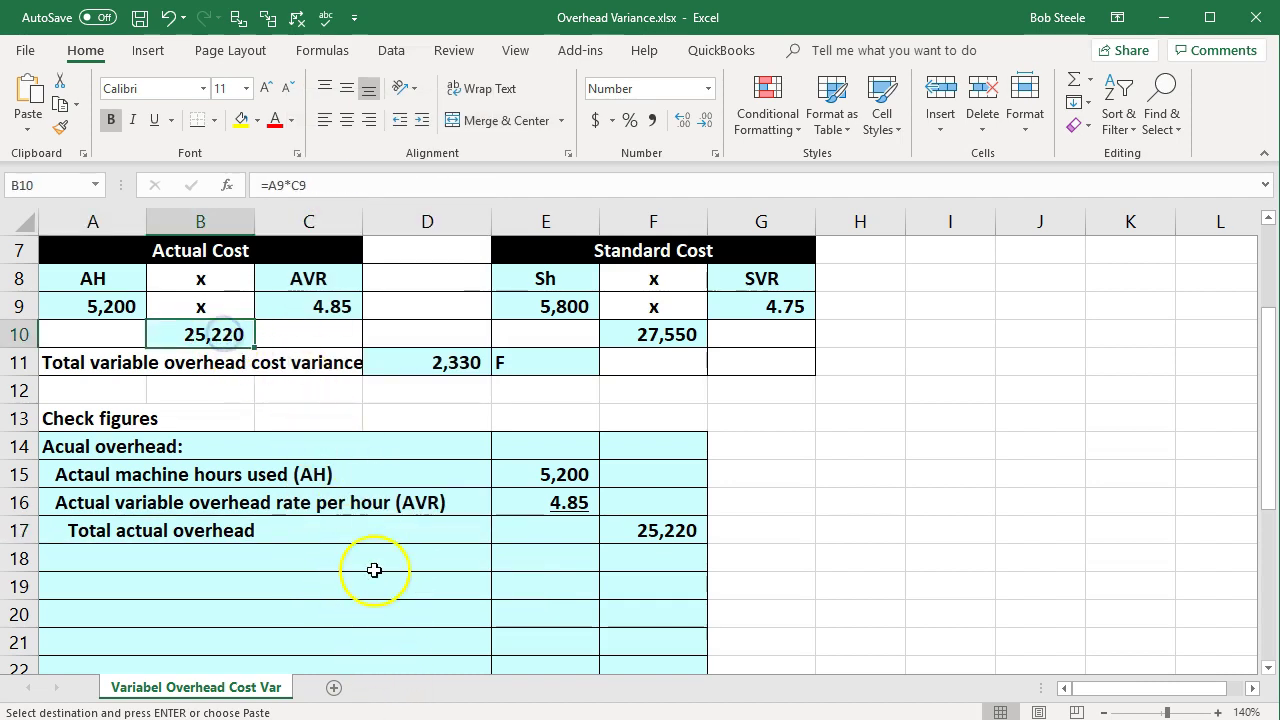
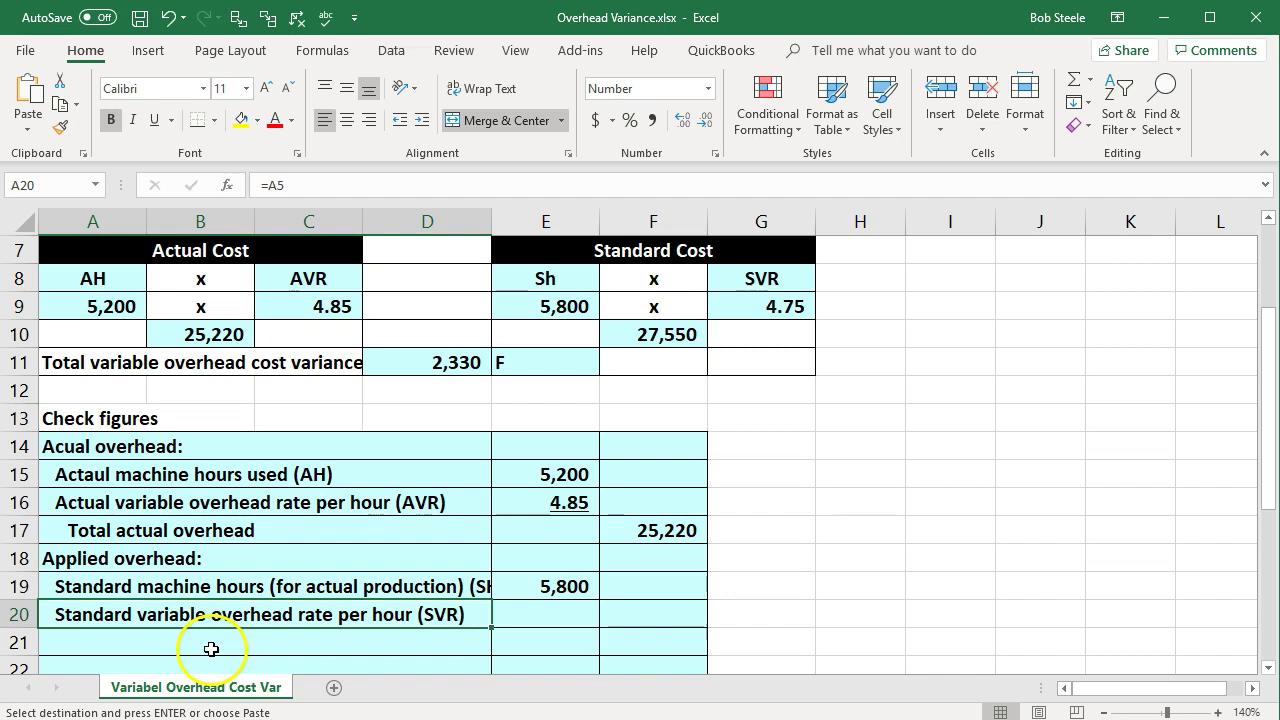
- Link E20 to the standard variable overhead rate in G9
click(532, 616)
text(=)
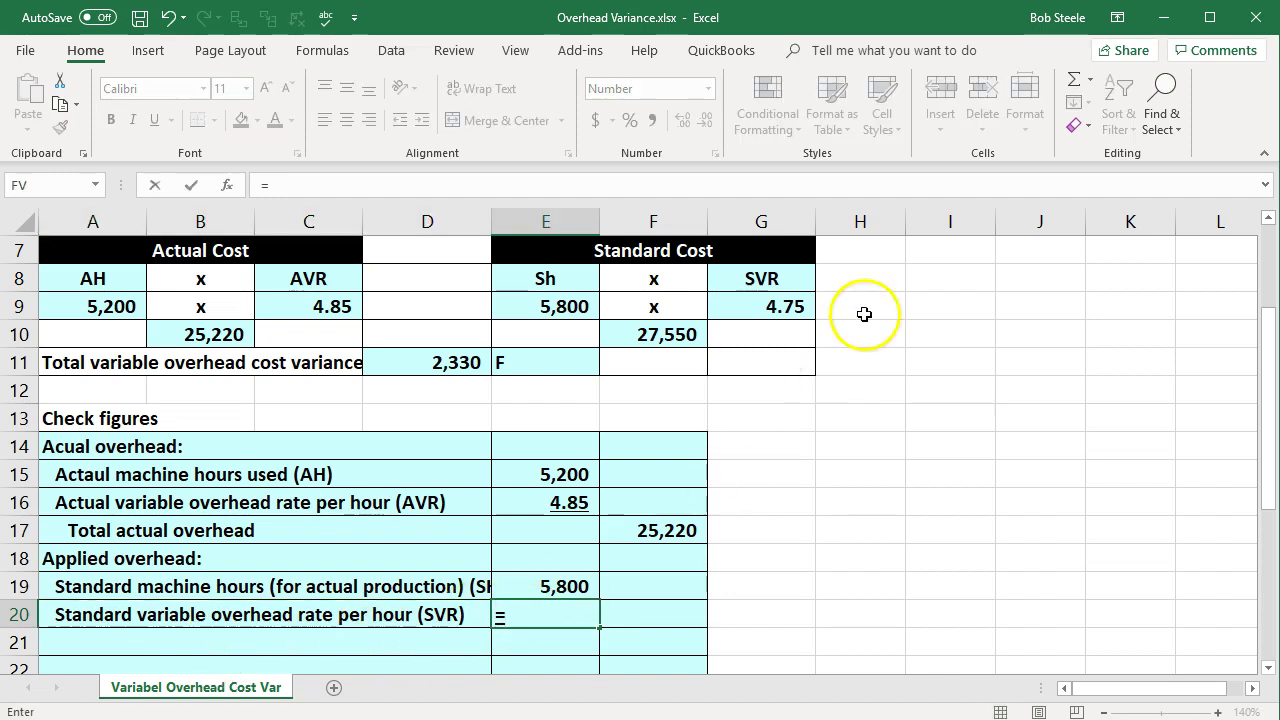
click(806, 280)
click(796, 309)
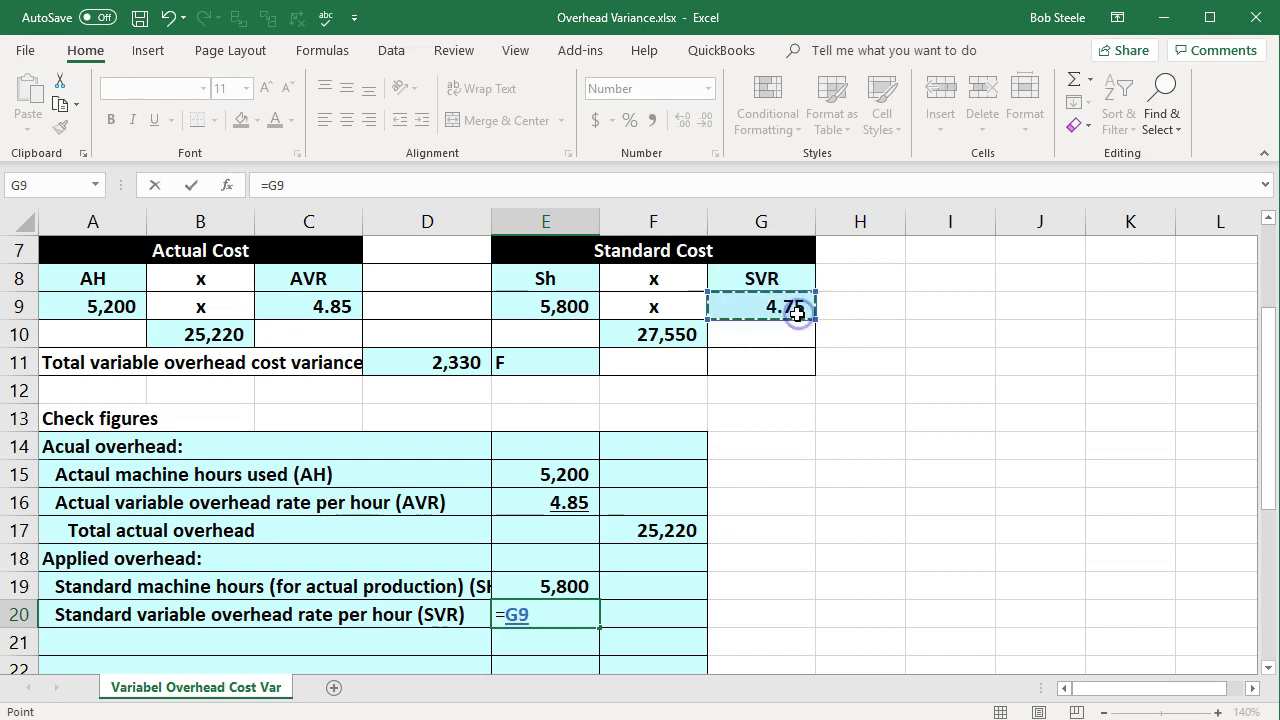
key(Return)
- Calculate the total applied overhead in F21 by multiplying the hours in E19 by the rate in E20
key(Right)
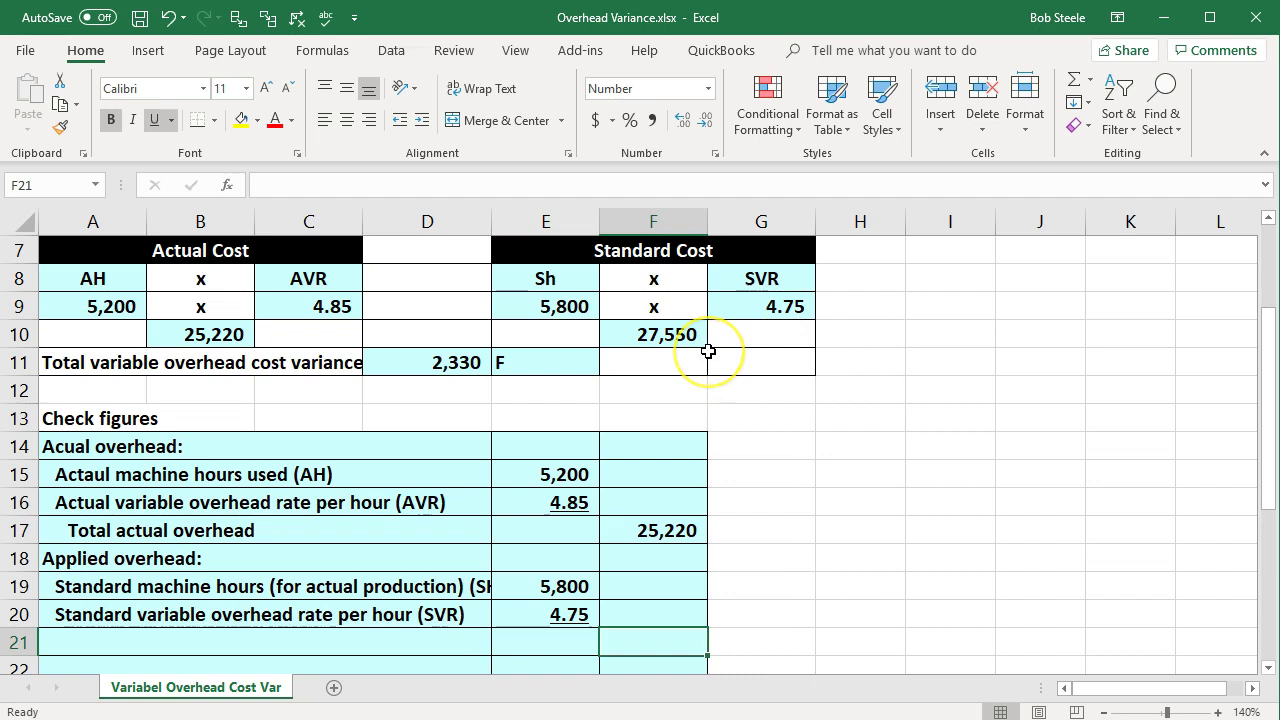
text(=)
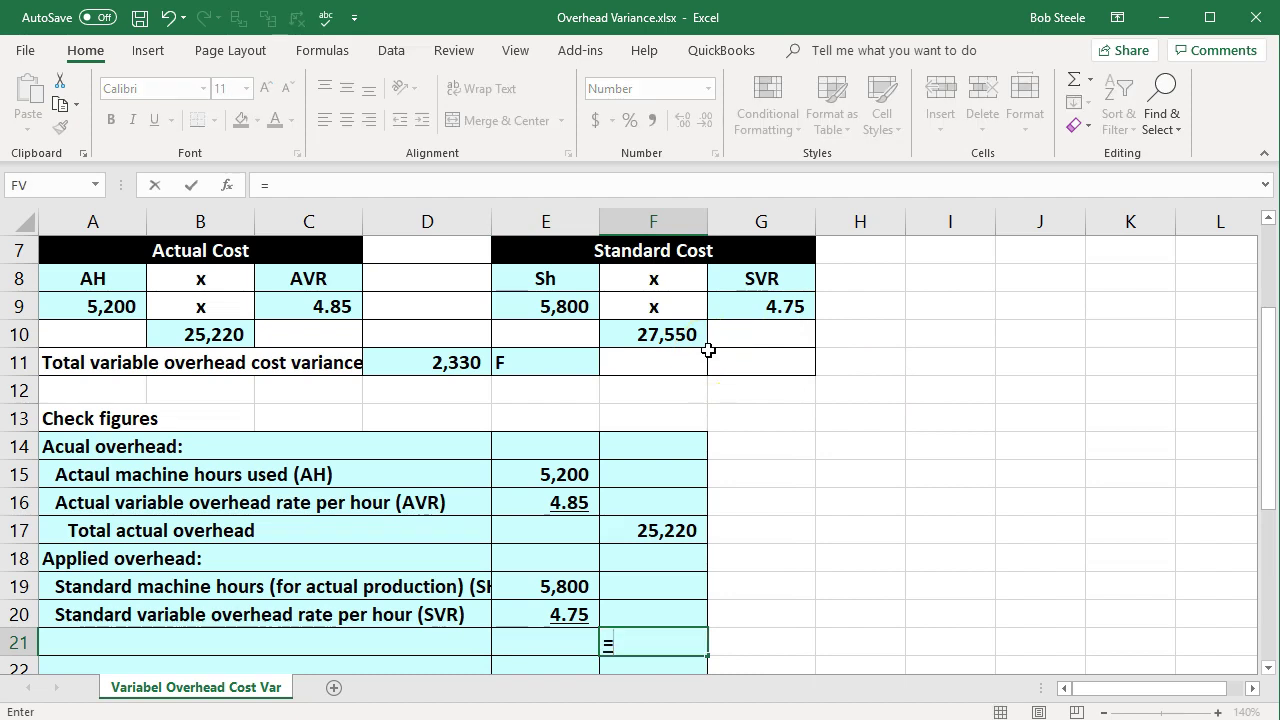
click(578, 586)
text(*)
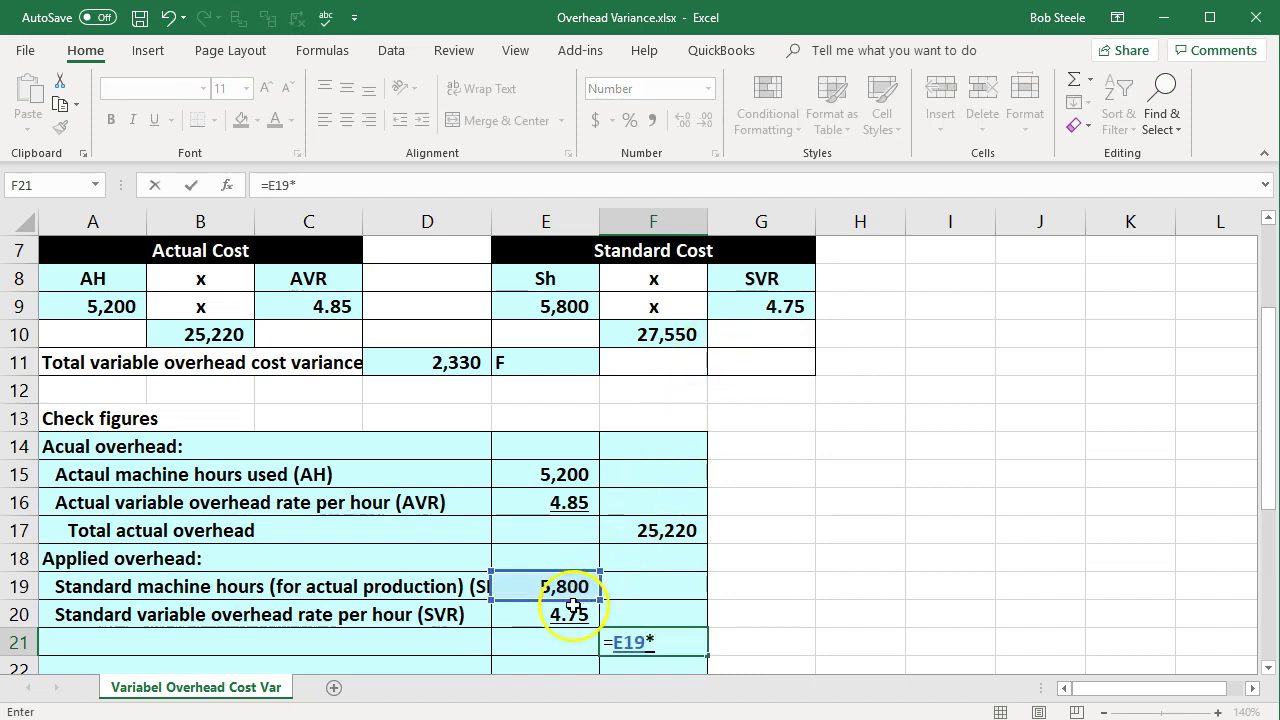
click(569, 614)
key(Return)
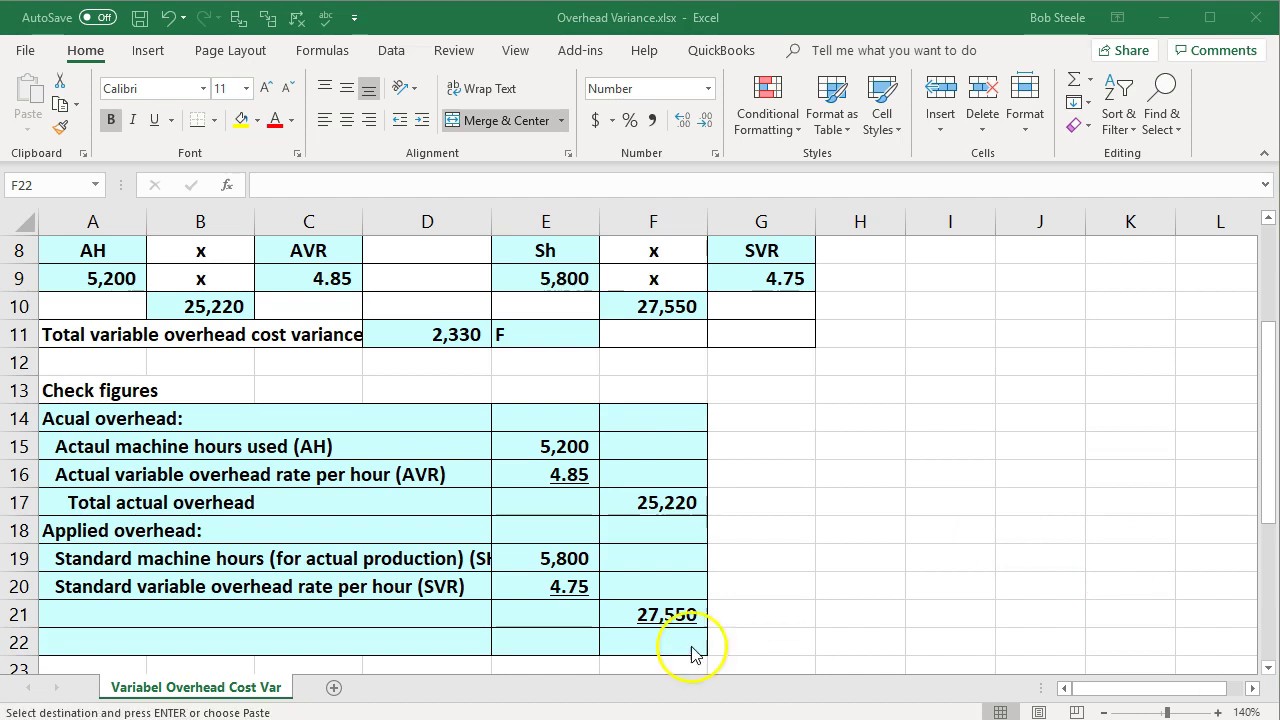
- Enter the labels "Total applied overhead" in A21 and "Total overhead cost variance" in A22
click(366, 610)
text(Total applied overhead)
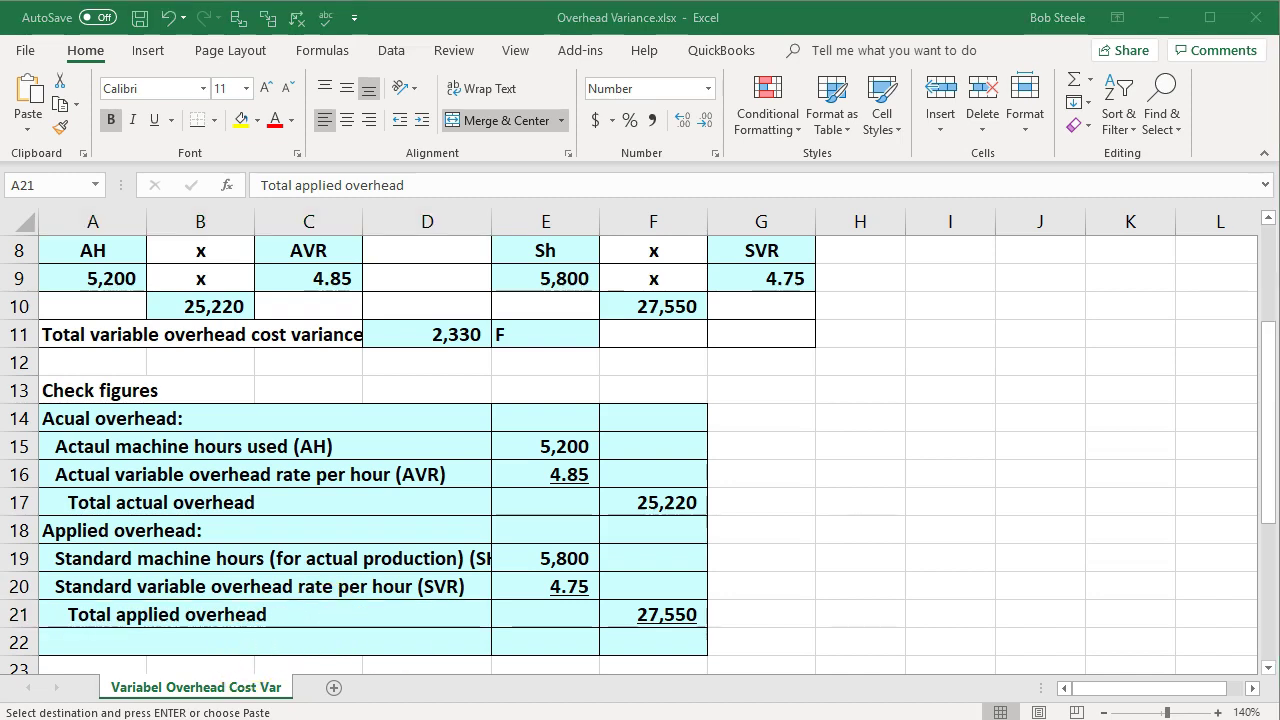
click(291, 646)
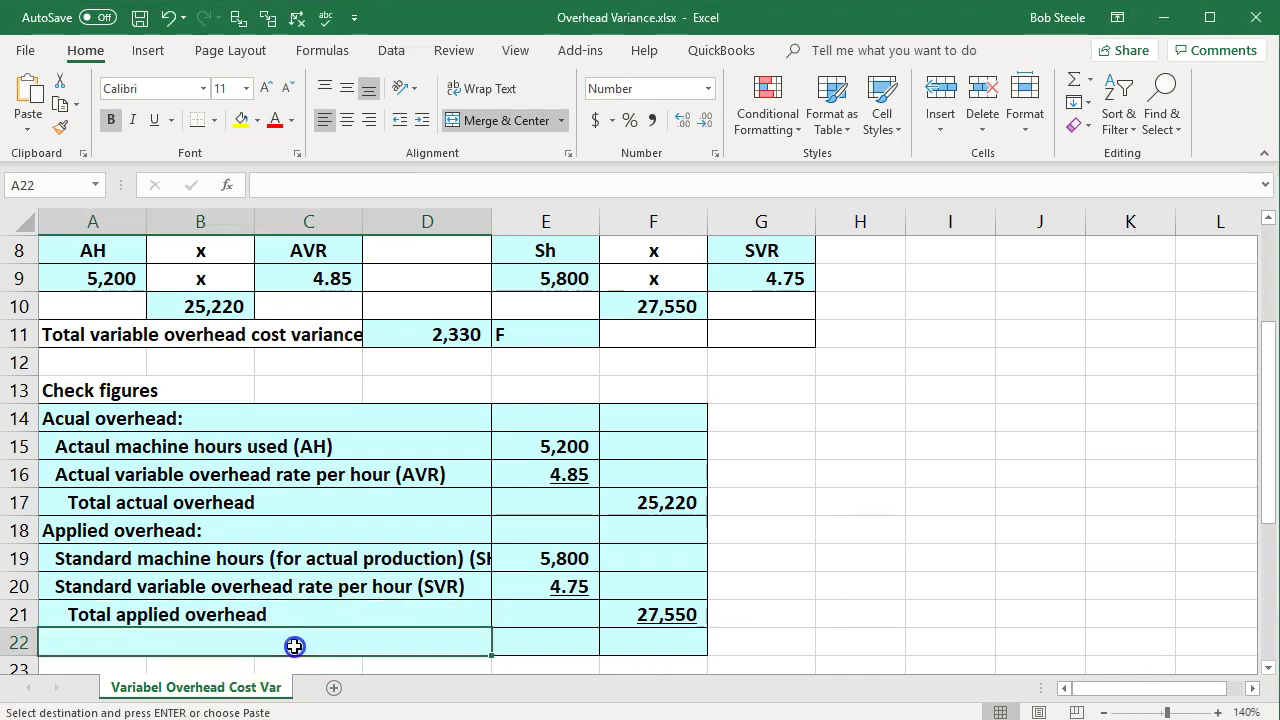
text(Total overhead cost variance)
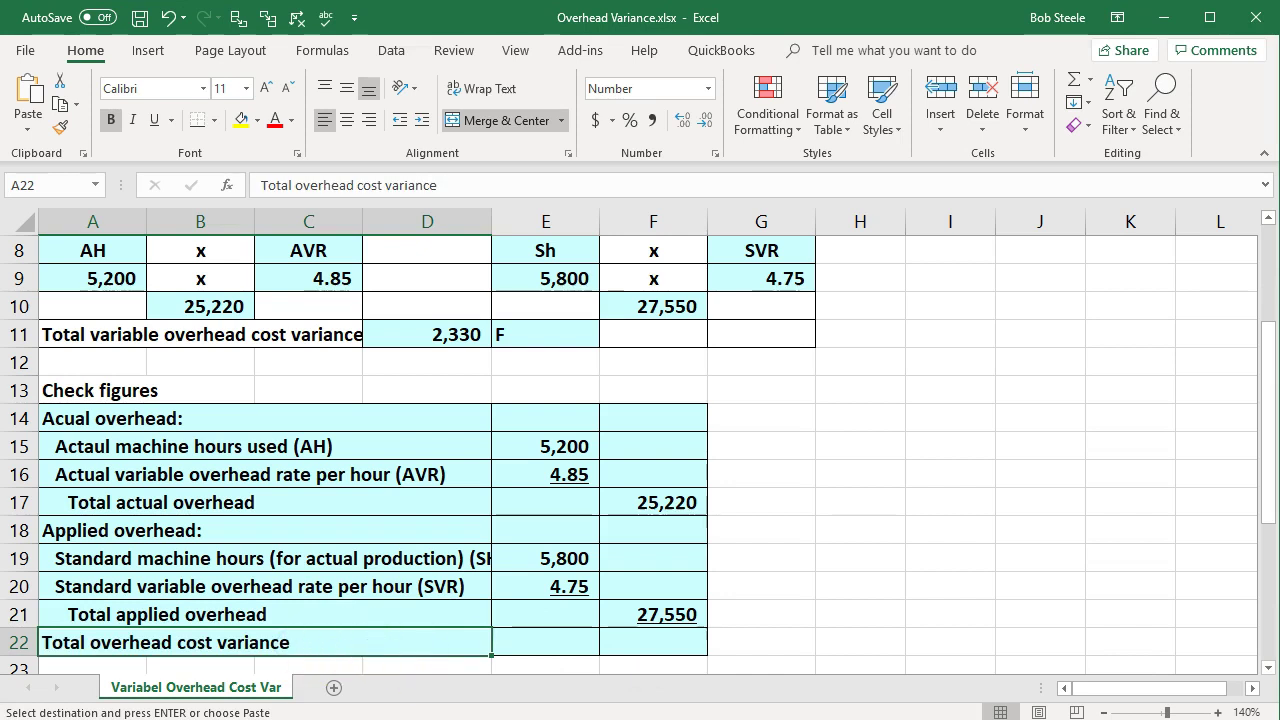
- Calculate the total overhead cost variance in F22 by subtracting total actual overhead in F17 from total applied overhead in F21
click(310, 656)
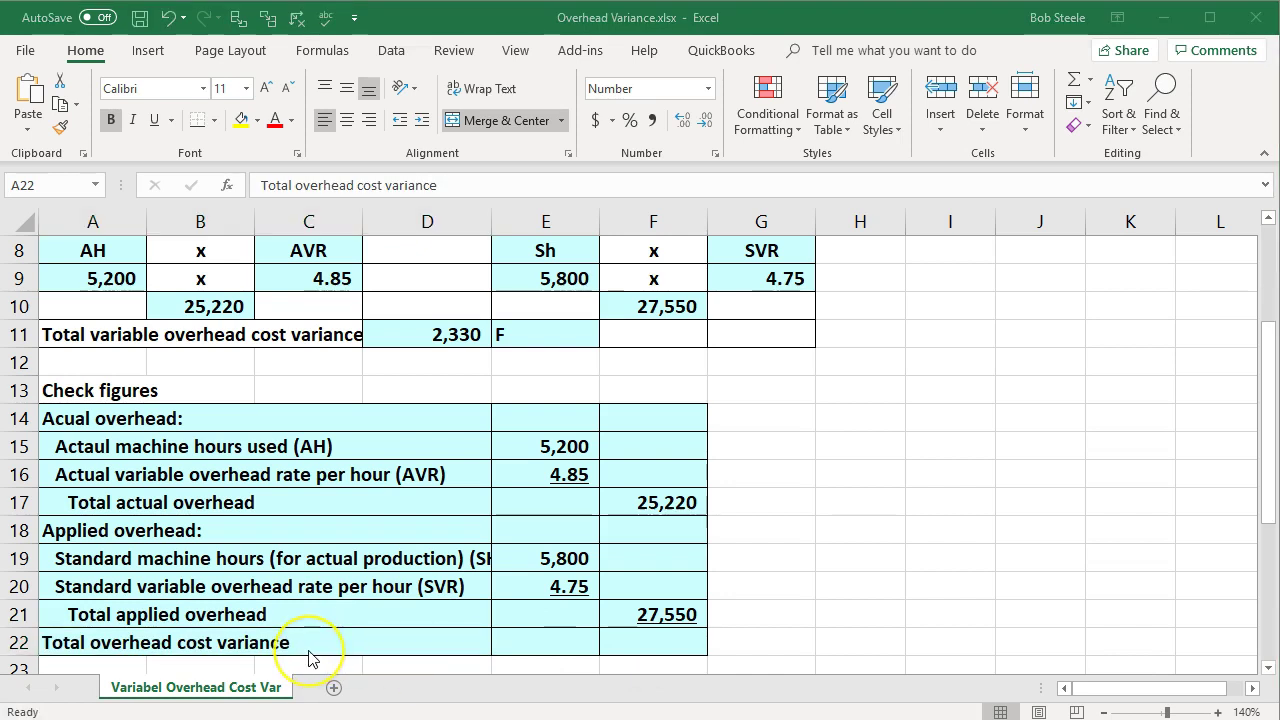
click(685, 637)
text(=)
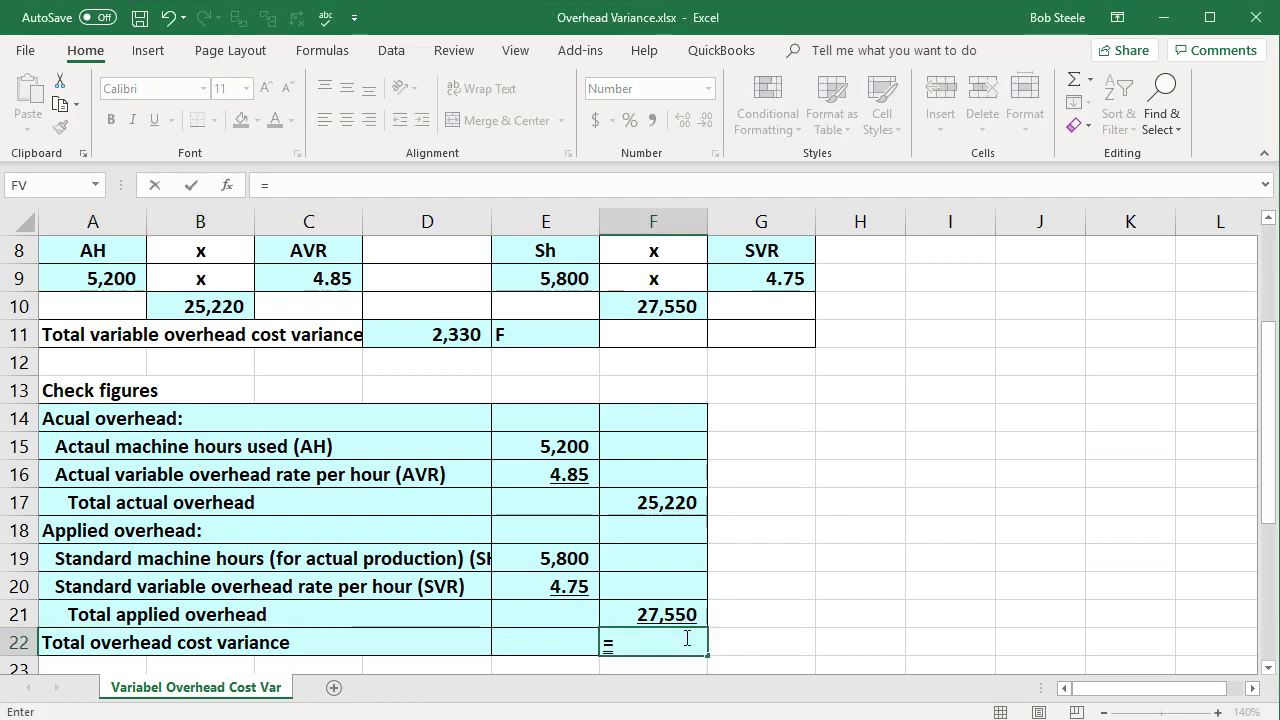
click(648, 612)
text(-)
click(686, 505)
key(Return)
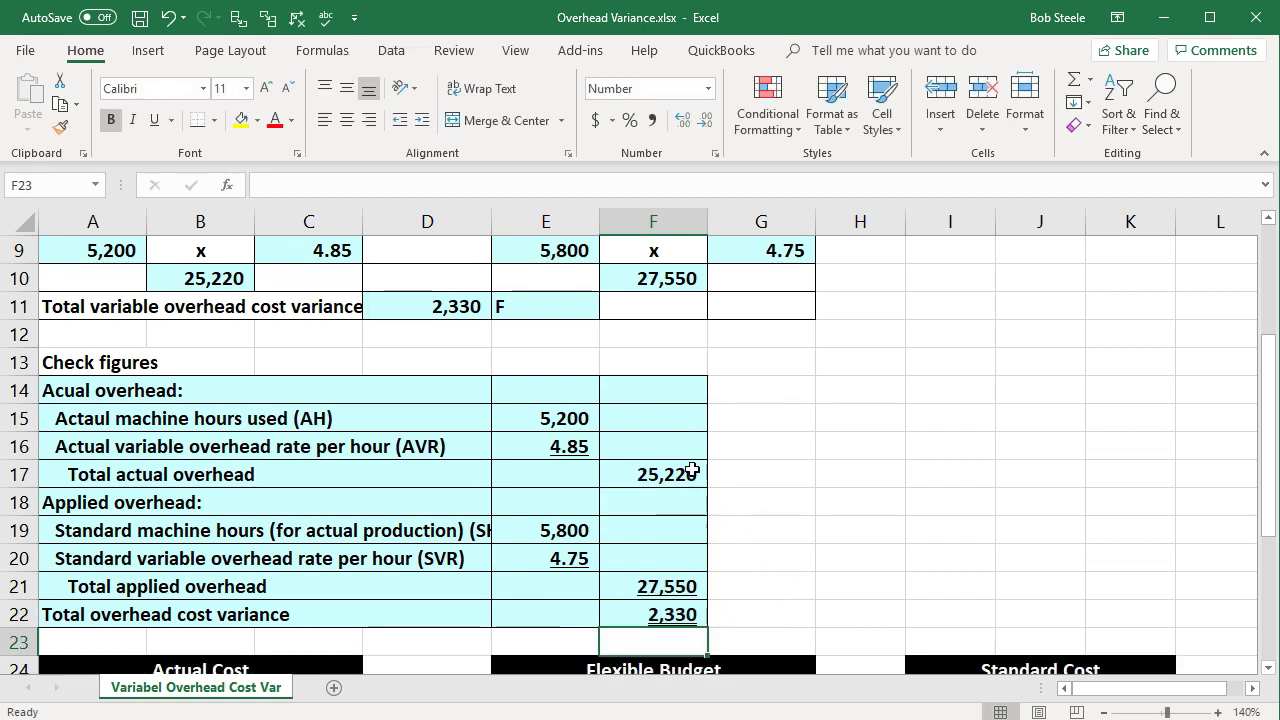
- Compare the check-figure variance in F22 with the total variable overhead cost variance in D11
click(437, 306)
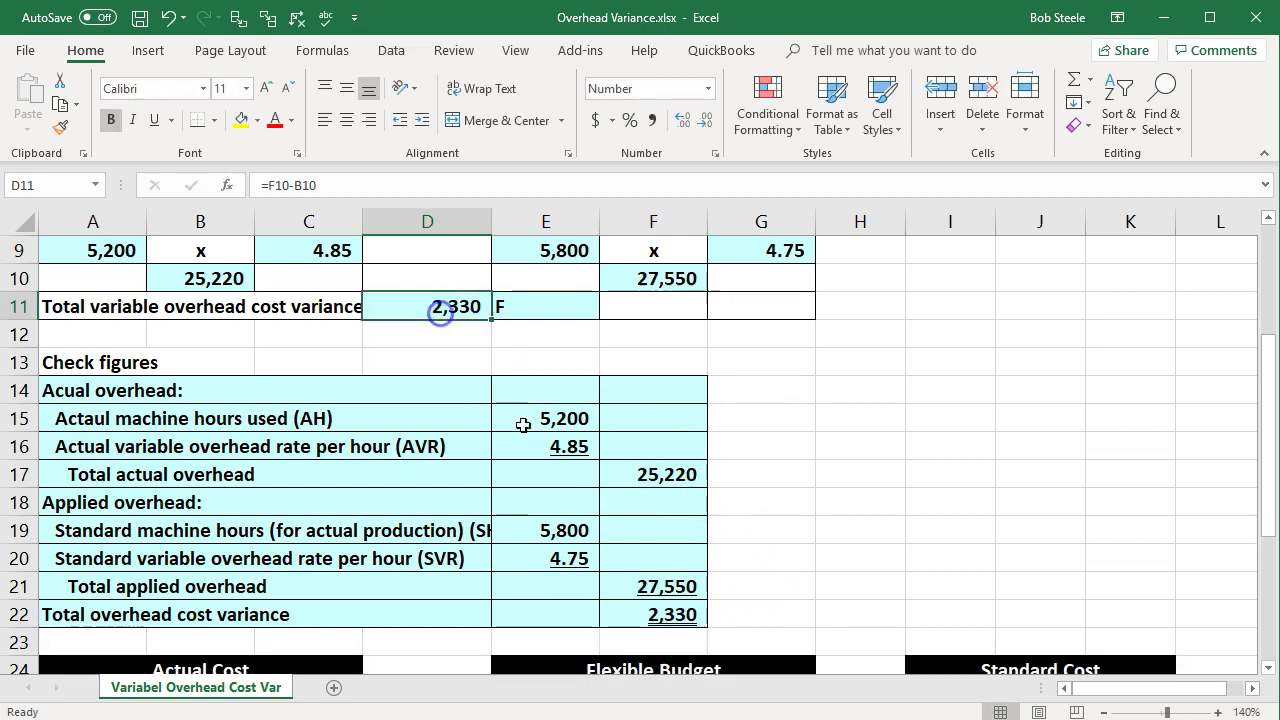
click(662, 615)
scroll(565, 528, up, 1)
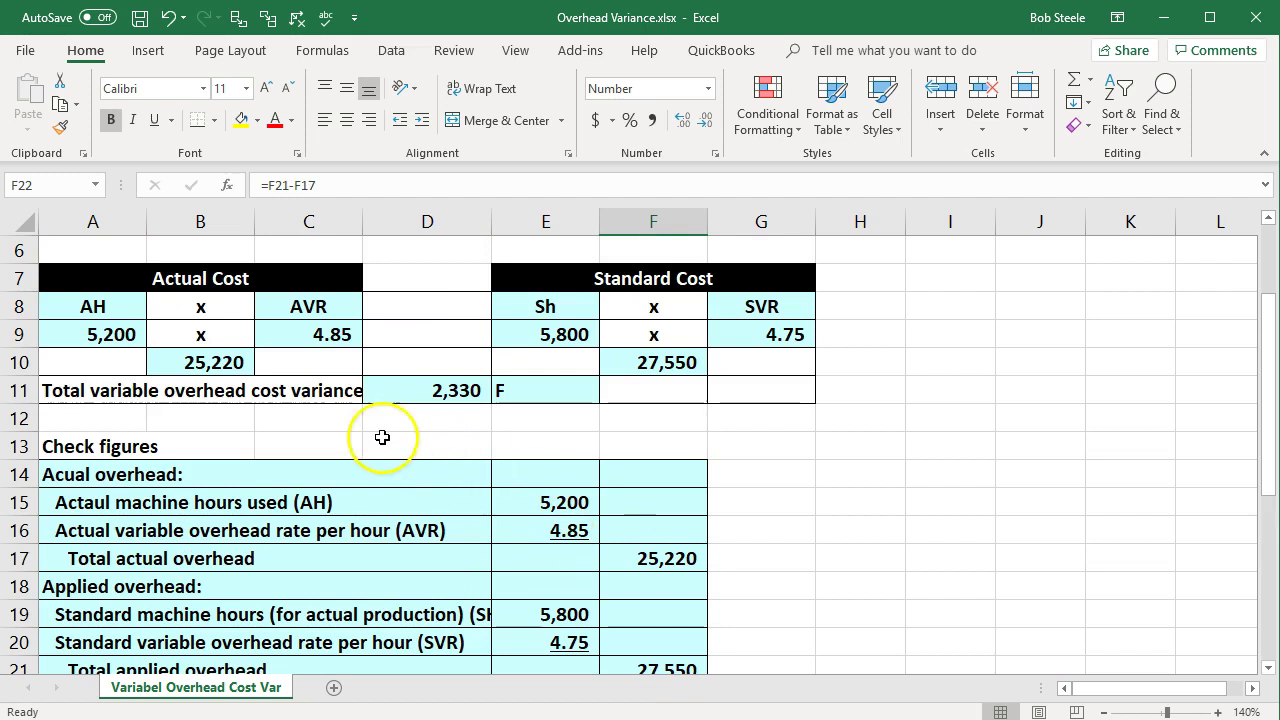
click(444, 313)
scroll(477, 455, down, 3)
click(617, 452)
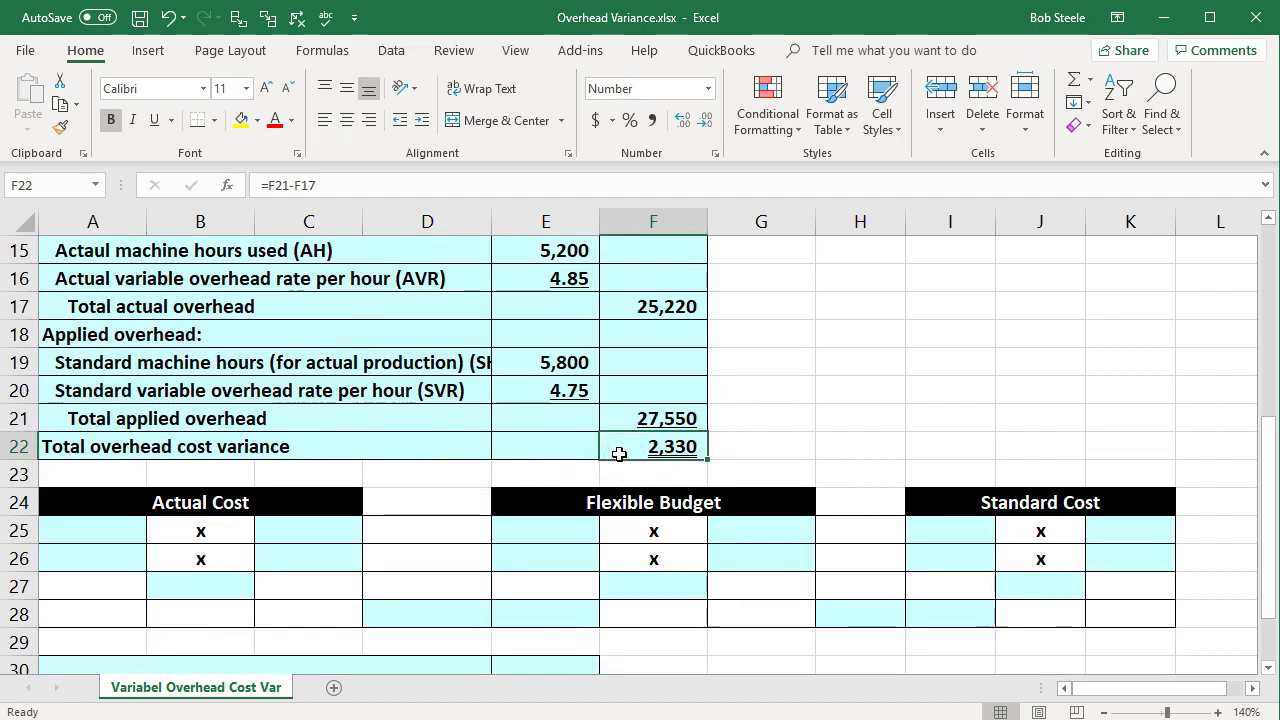
- Link A25 in the second Actual Cost block to the AH label in A8
scroll(619, 454, down, 1)
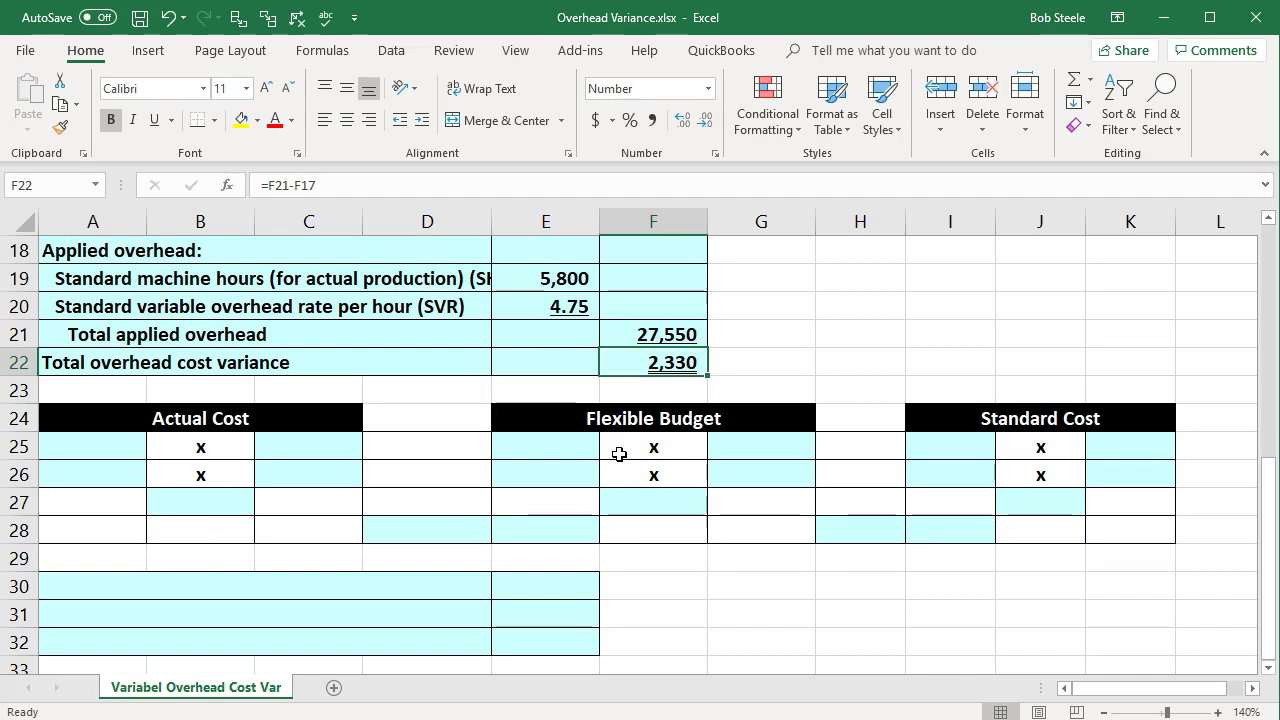
scroll(618, 470, down, 1)
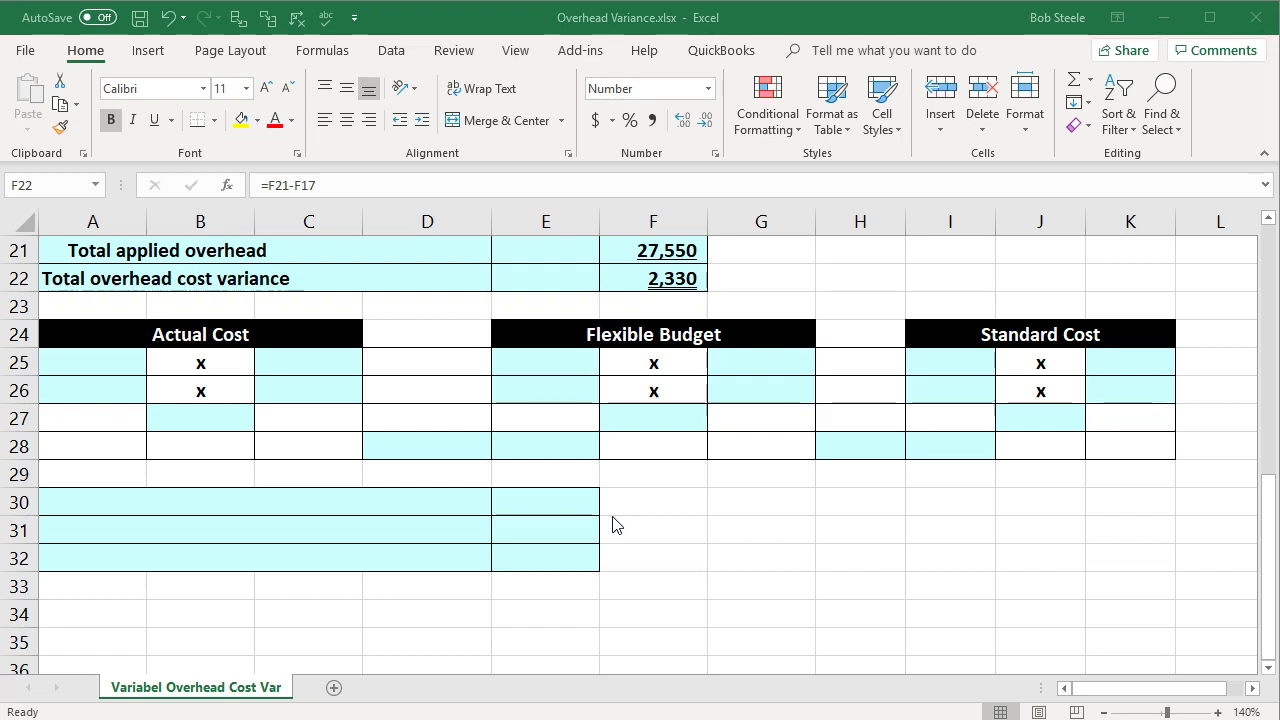
click(125, 360)
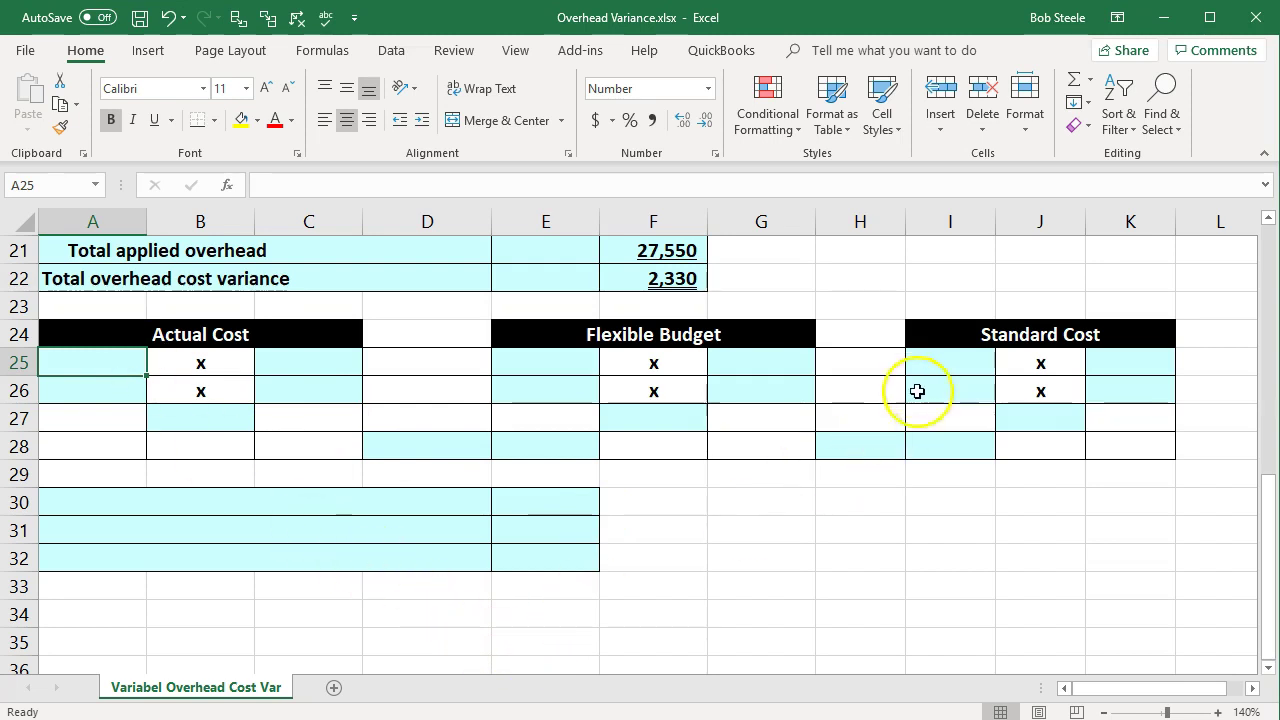
scroll(877, 500, up, 5)
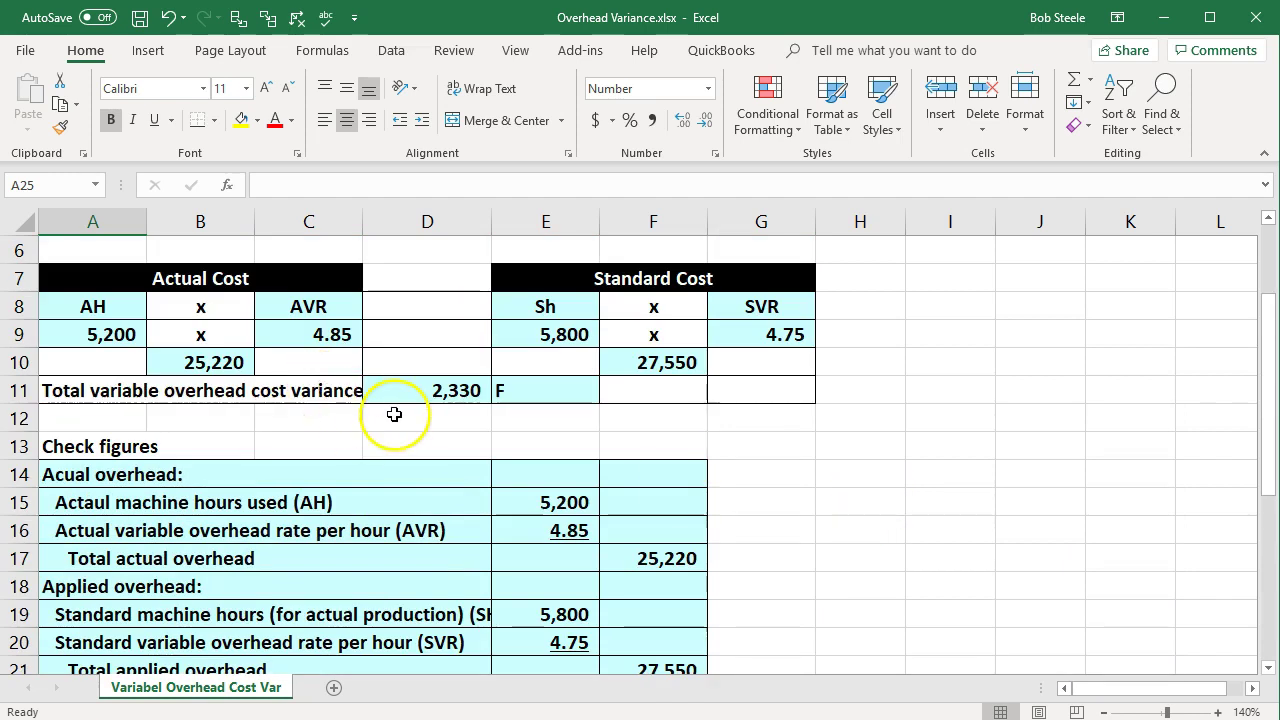
scroll(394, 414, down, 3)
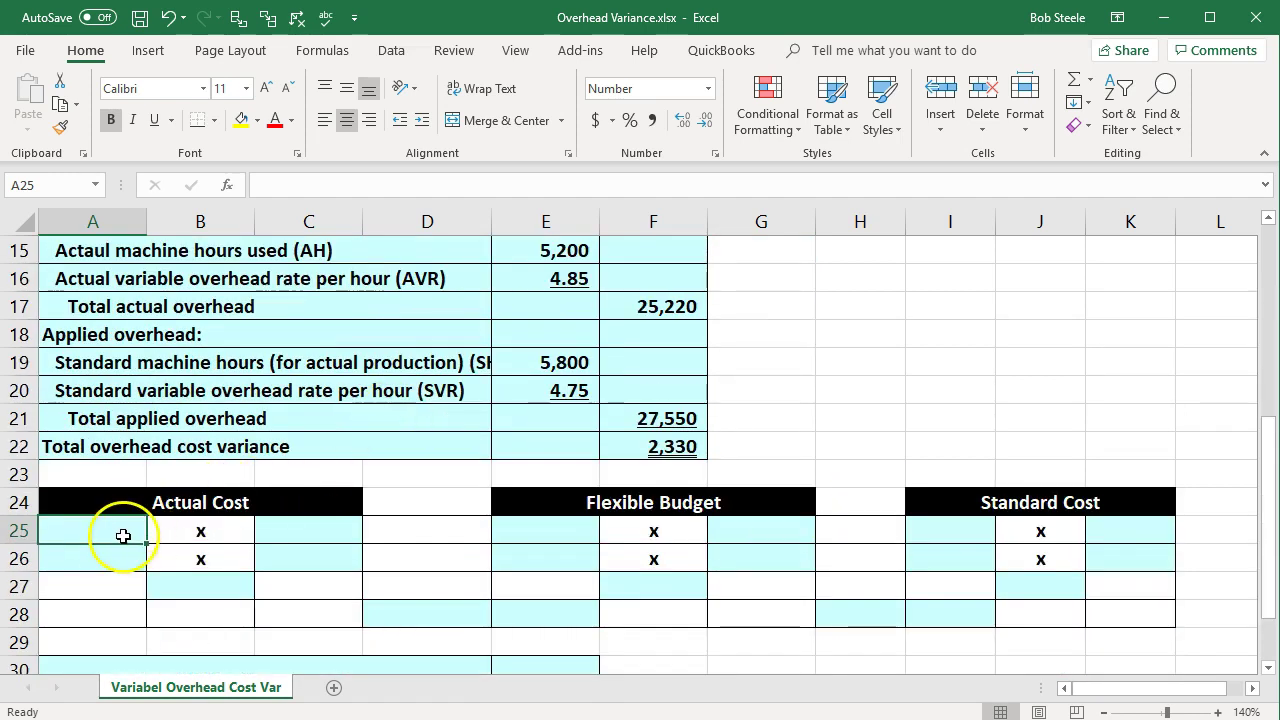
text(=)
scroll(130, 515, up, 4)
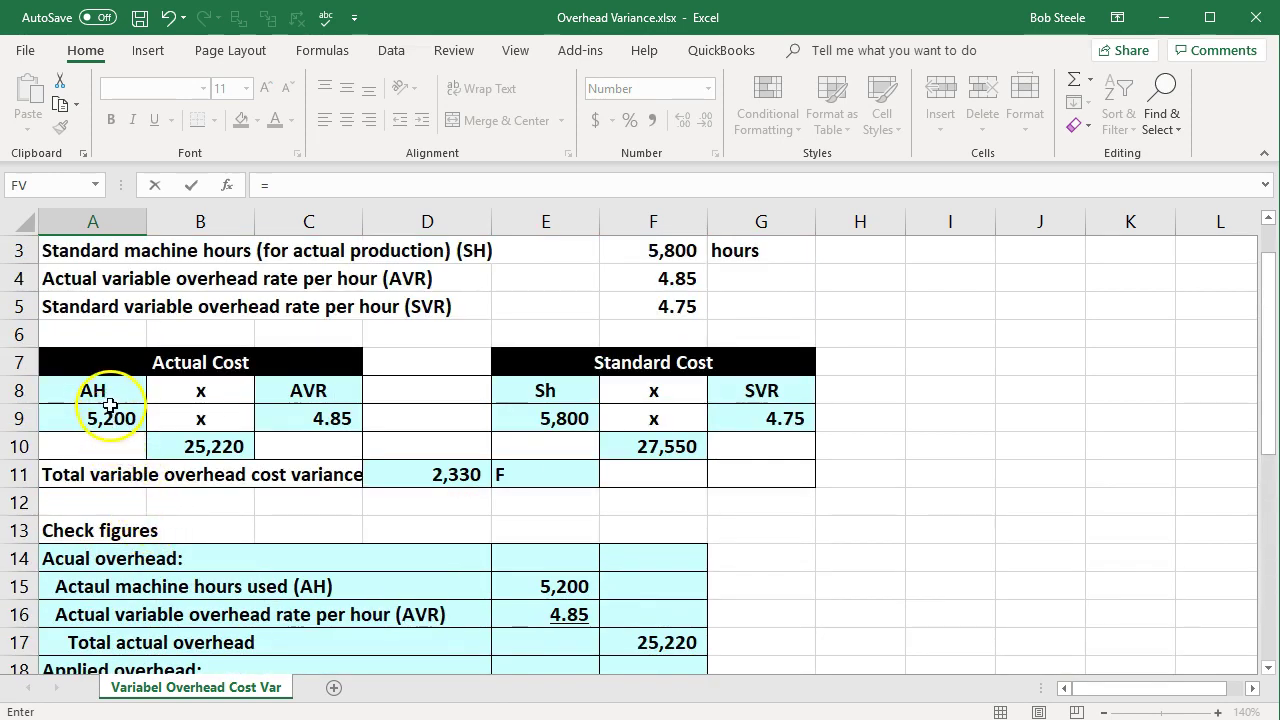
click(104, 398)
key(Return)
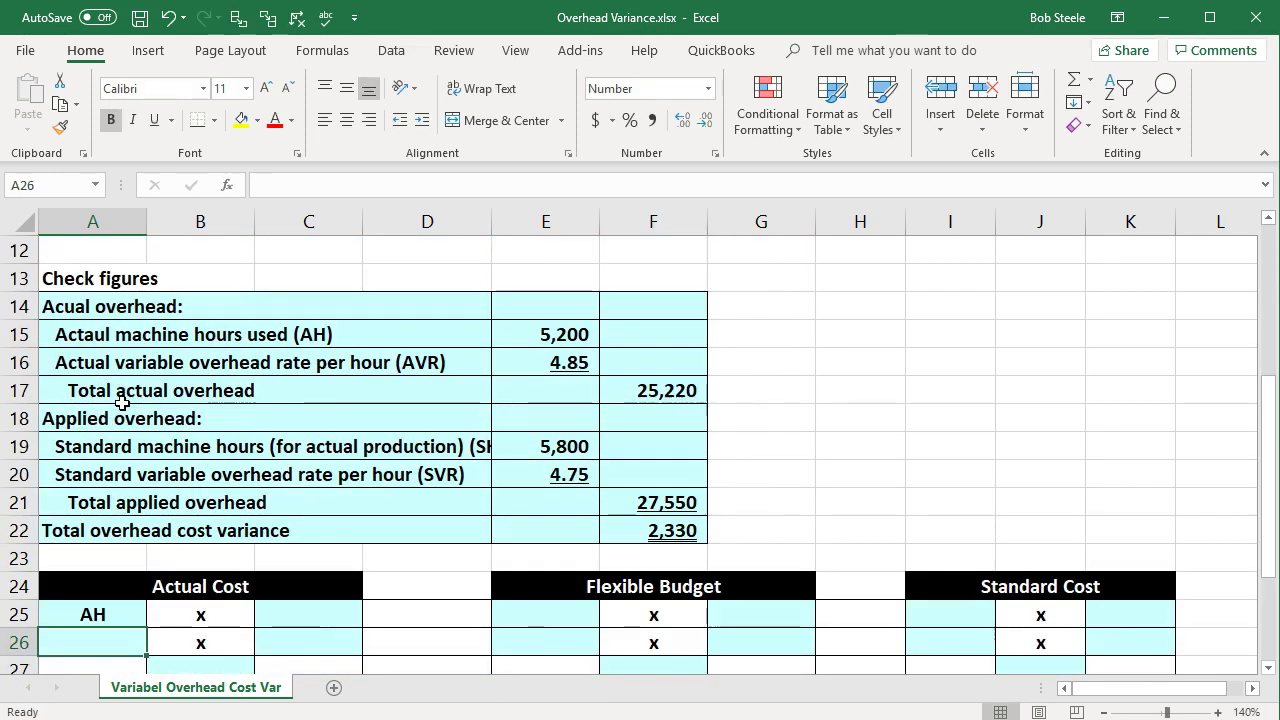
- Link A26 to the actual machine hours in A9
text(=)
scroll(121, 402, up, 2)
click(108, 337)
key(Return)
- Link C25 in the second Actual Cost block to the AVR label in C8
key(Right)
key(Right)
key(Up)
key(Up)
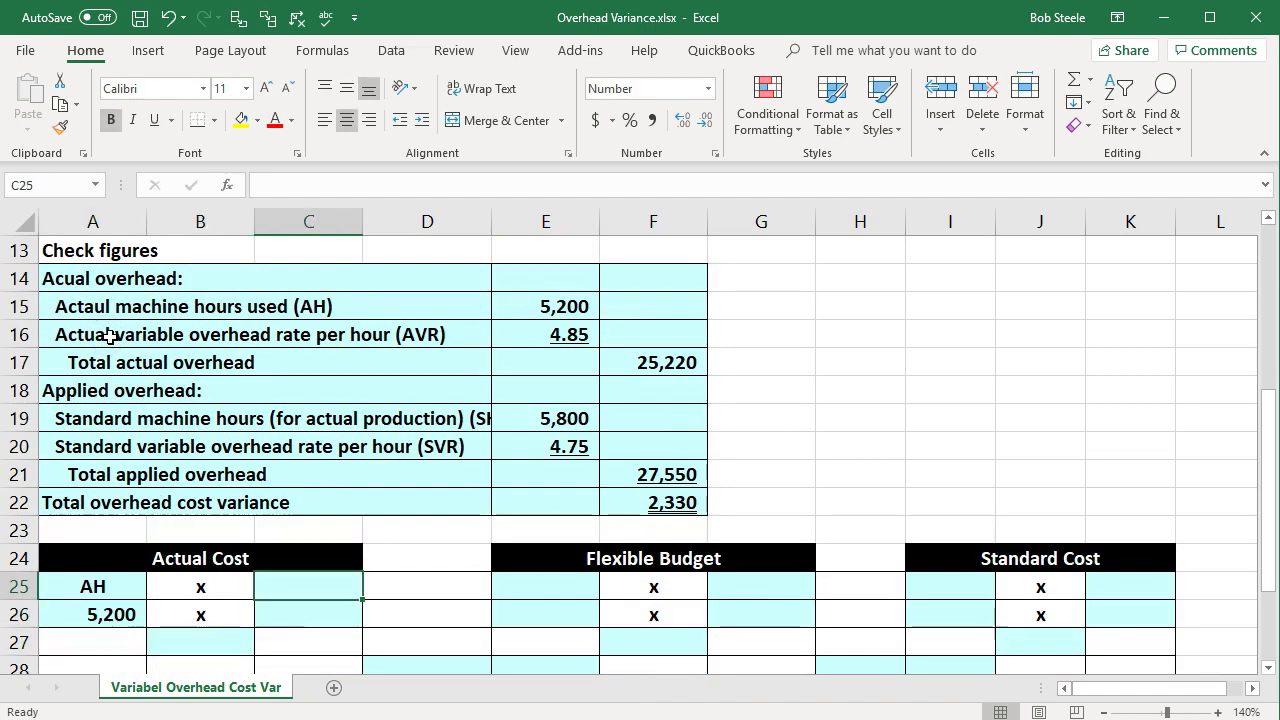
text(=)
scroll(110, 337, up, 3)
click(308, 363)
key(Return)
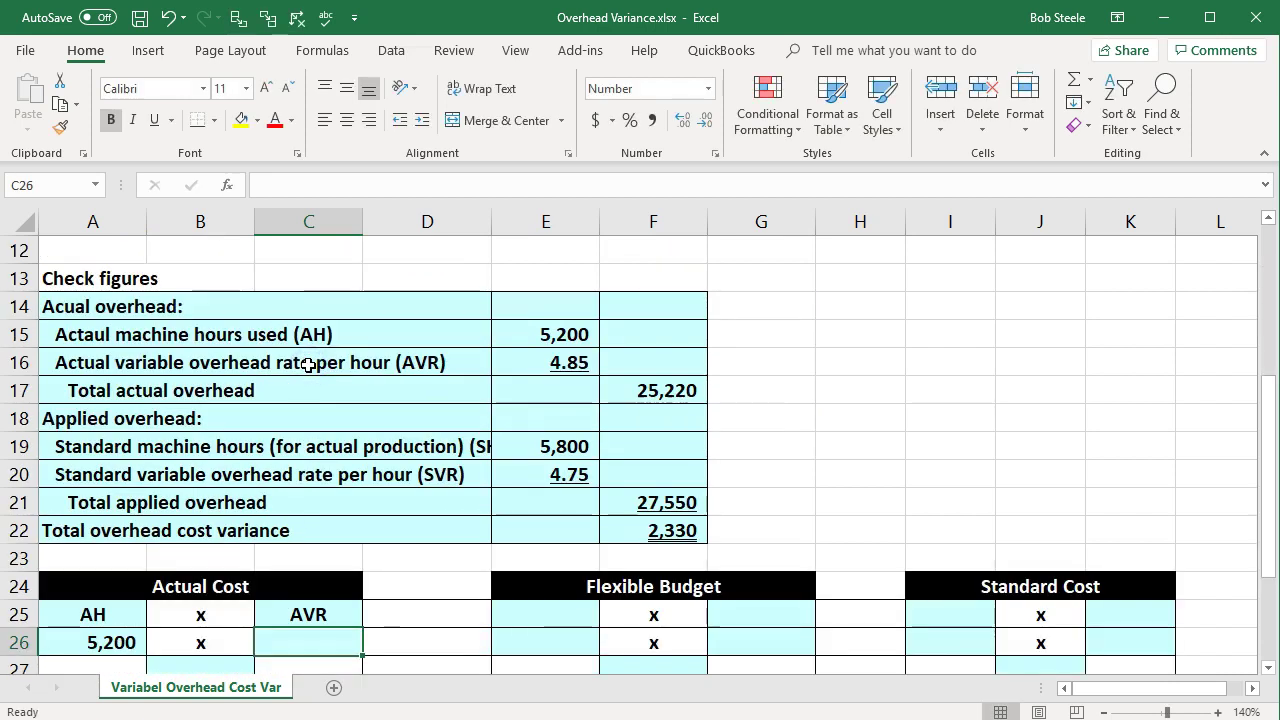
- Link C26 to the actual variable overhead rate in C9
text(=)
scroll(308, 380, up, 3)
click(338, 419)
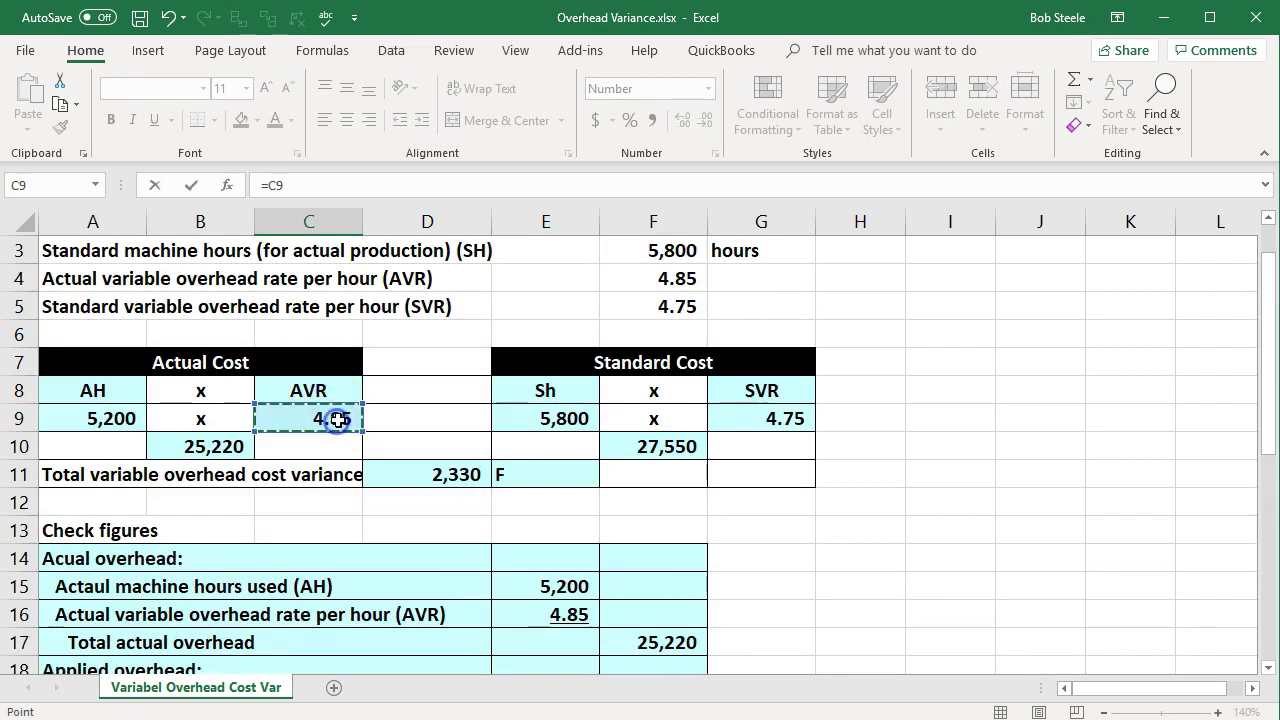
key(Return)
- Calculate the actual cost in B27 by multiplying the hours in A26 by the rate in C26
scroll(243, 520, down, 1)
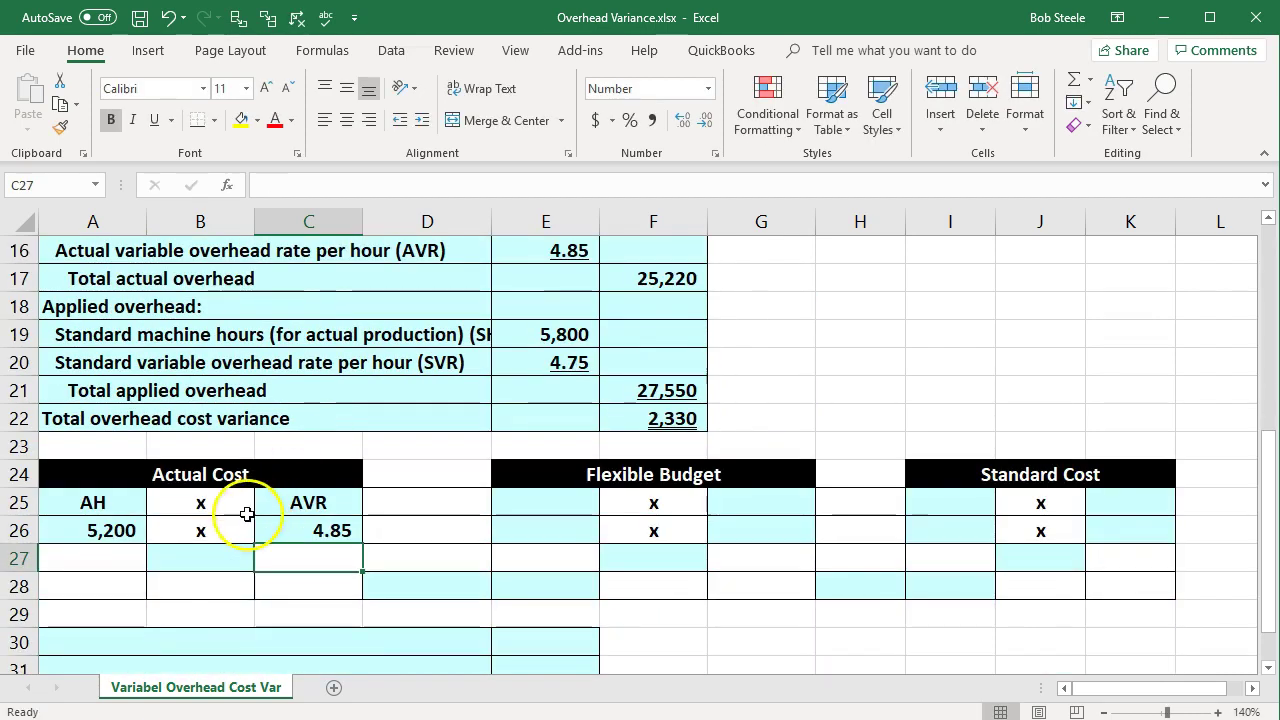
click(220, 561)
text(=)
key(Left)
key(Up)
text(*)
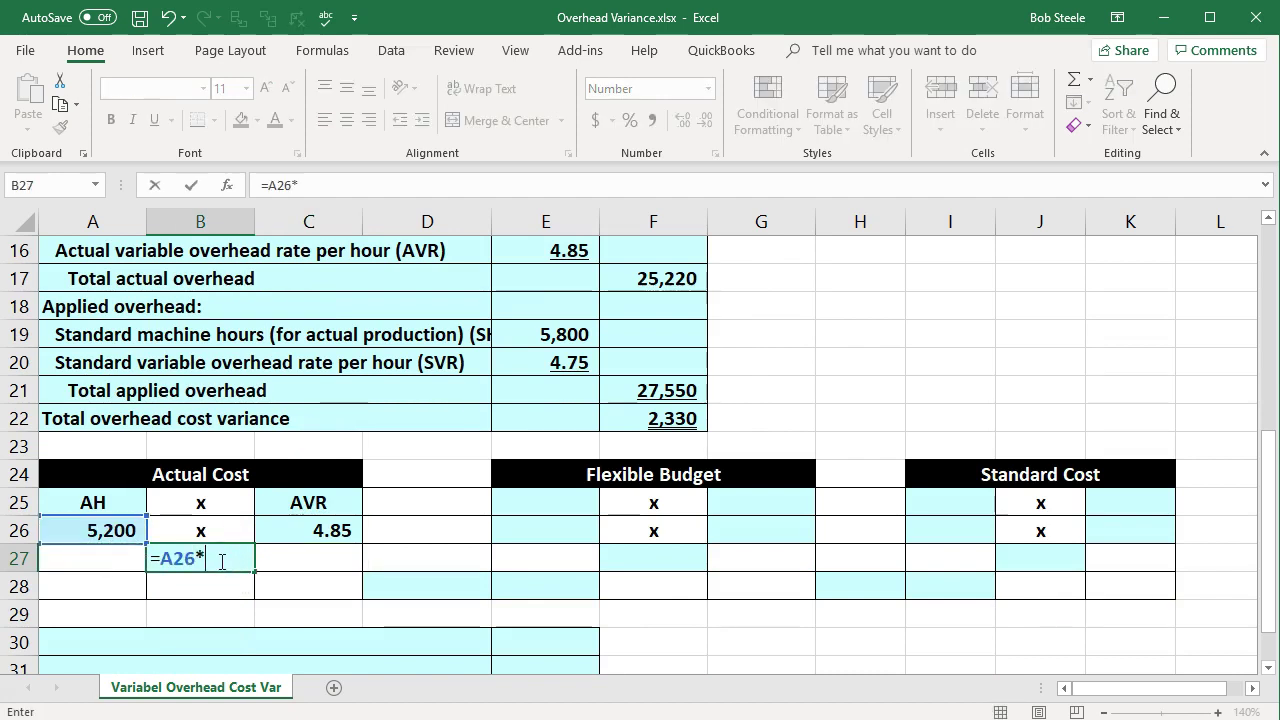
key(Right)
key(Up)
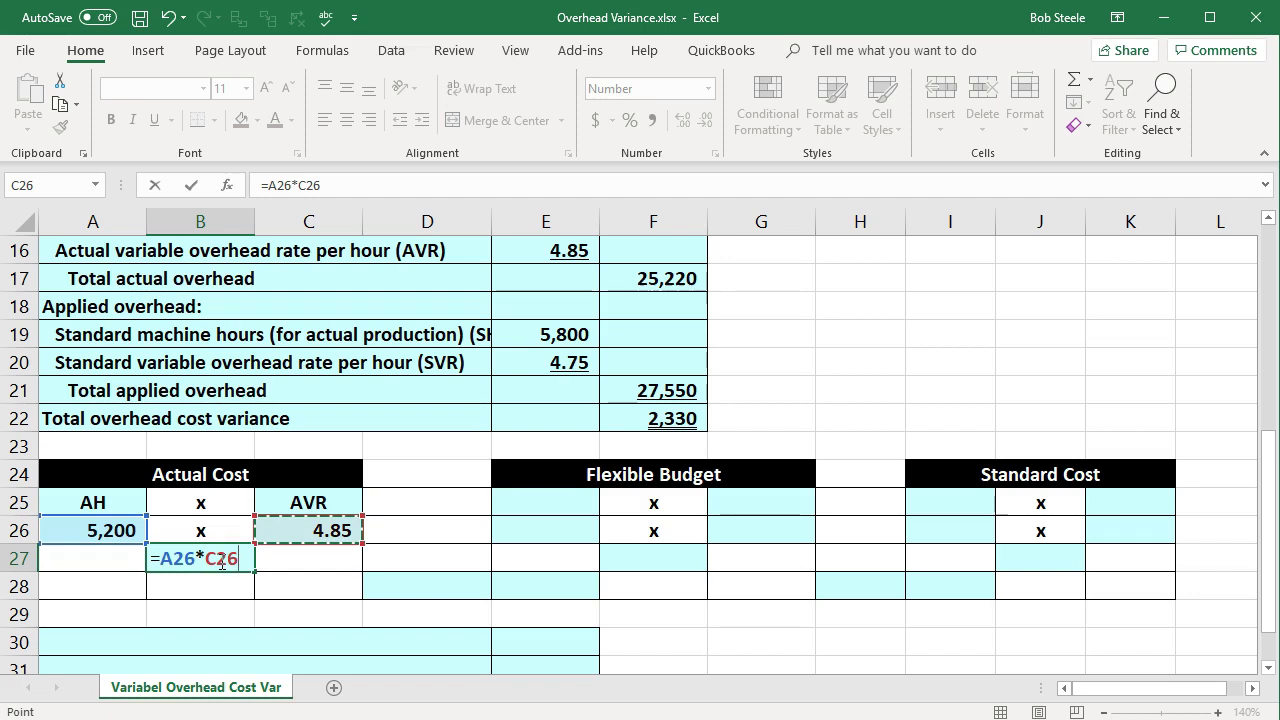
key(Return)
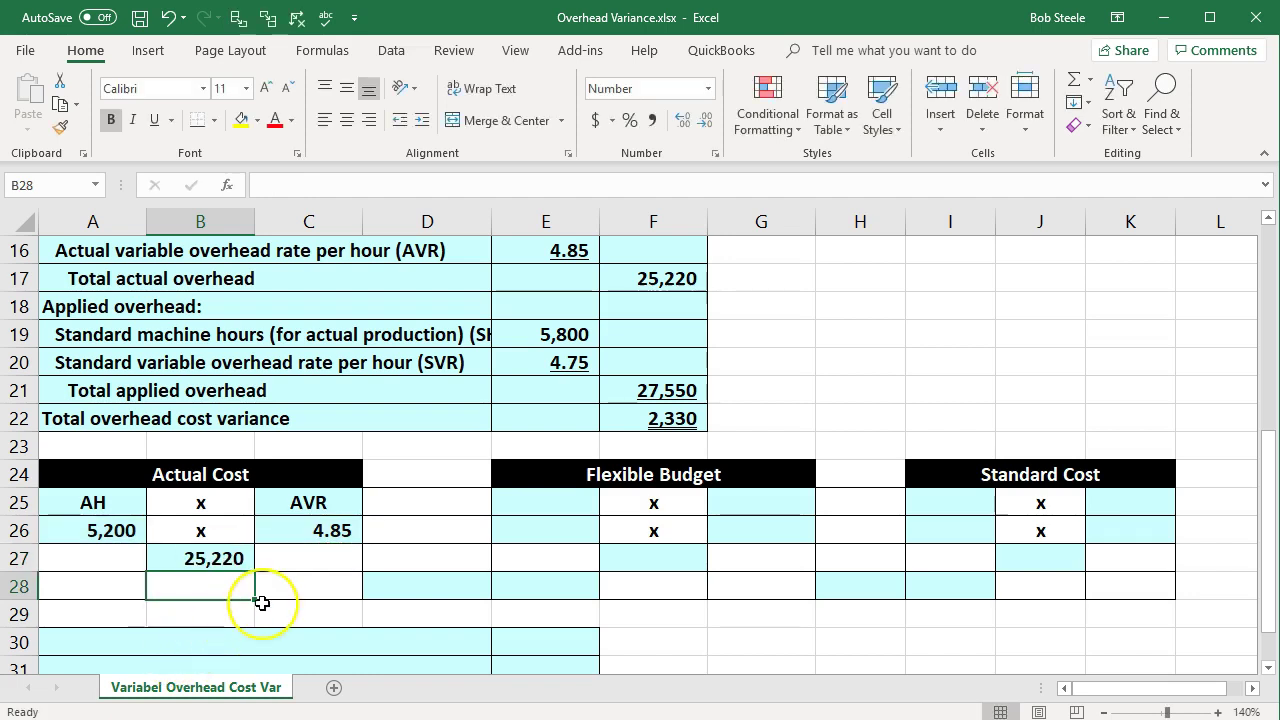
- Link I25 in the second Standard Cost block to the Sh label in E8
scroll(262, 601, up, 2)
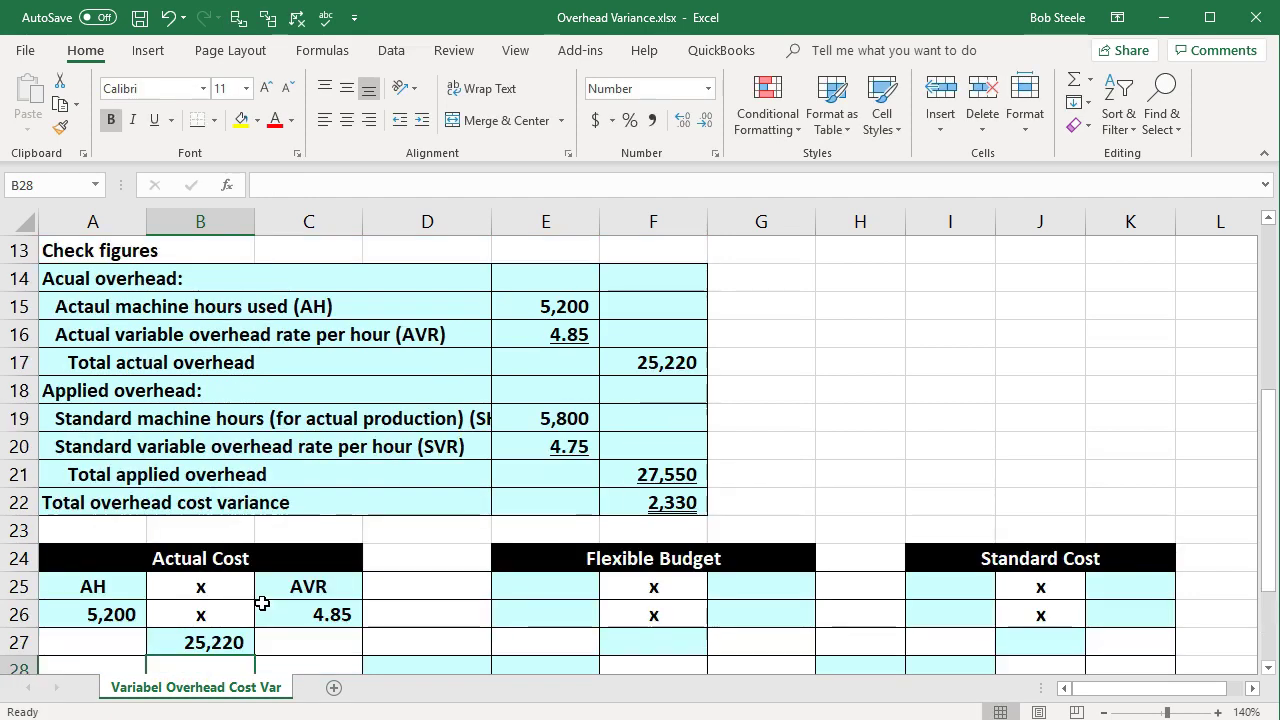
scroll(540, 560, down, 1)
scroll(551, 566, down, 1)
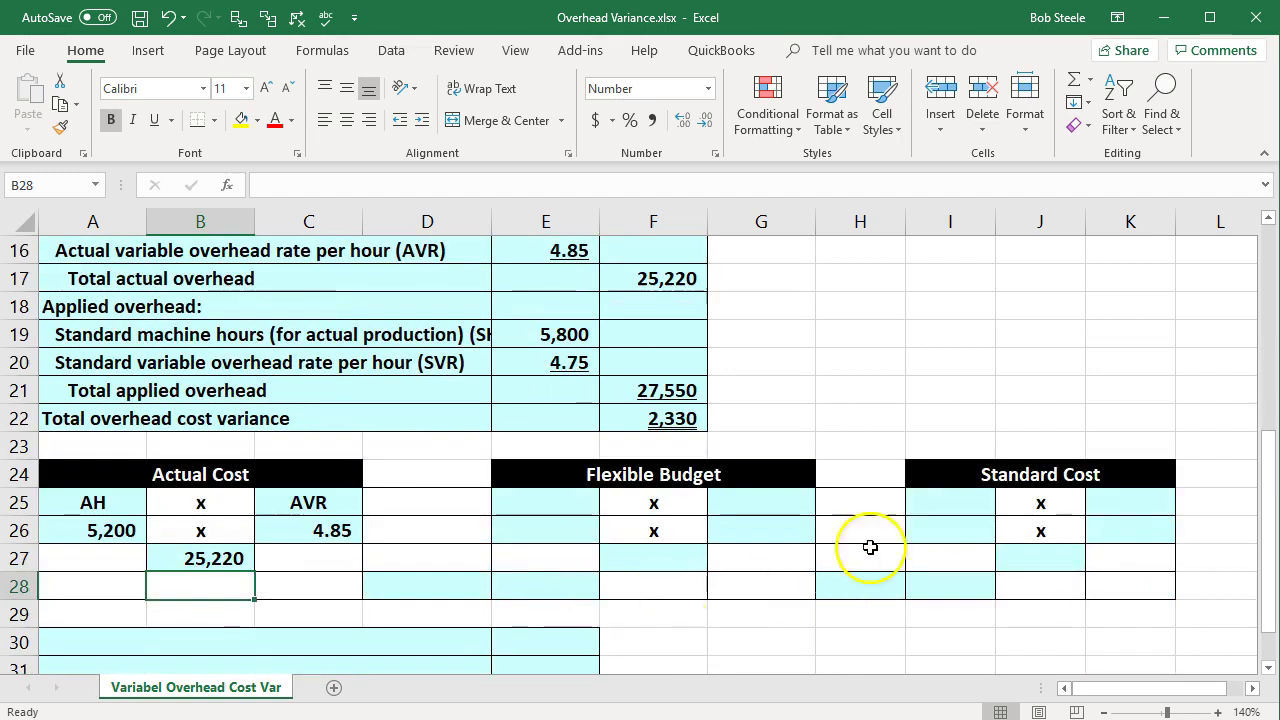
click(957, 497)
scroll(957, 534, up, 3)
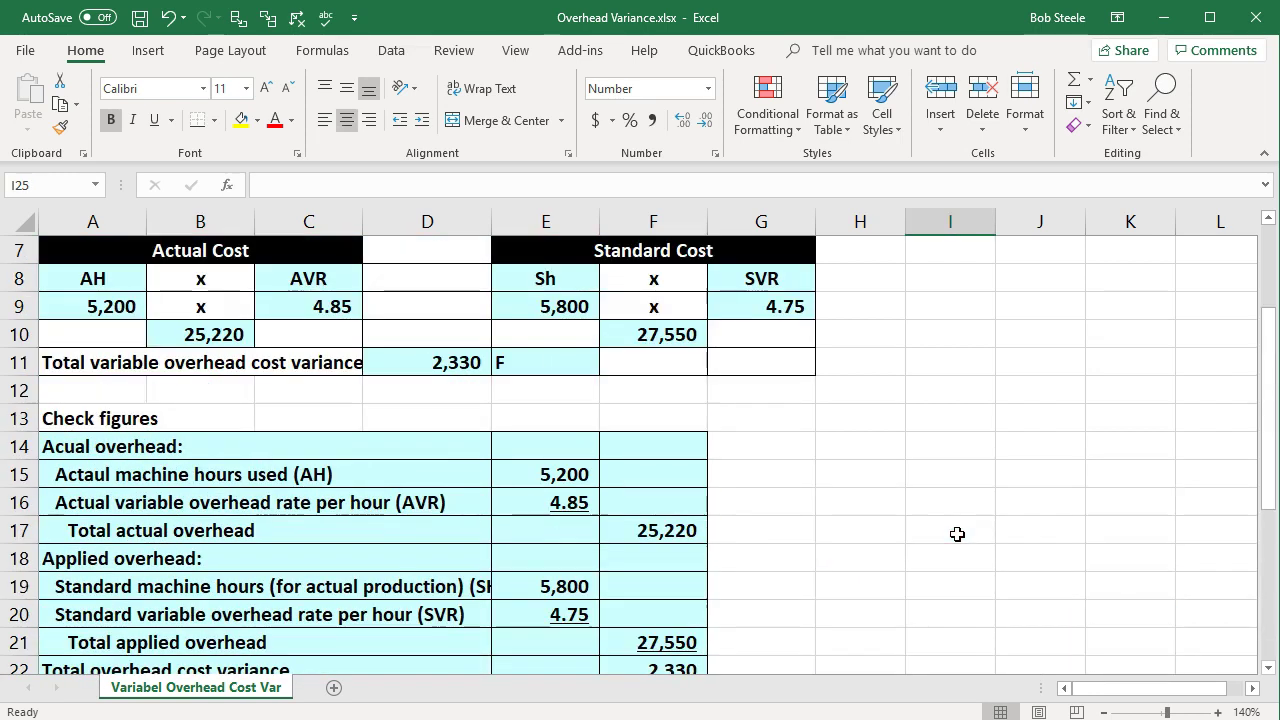
scroll(920, 517, down, 2)
scroll(931, 528, down, 1)
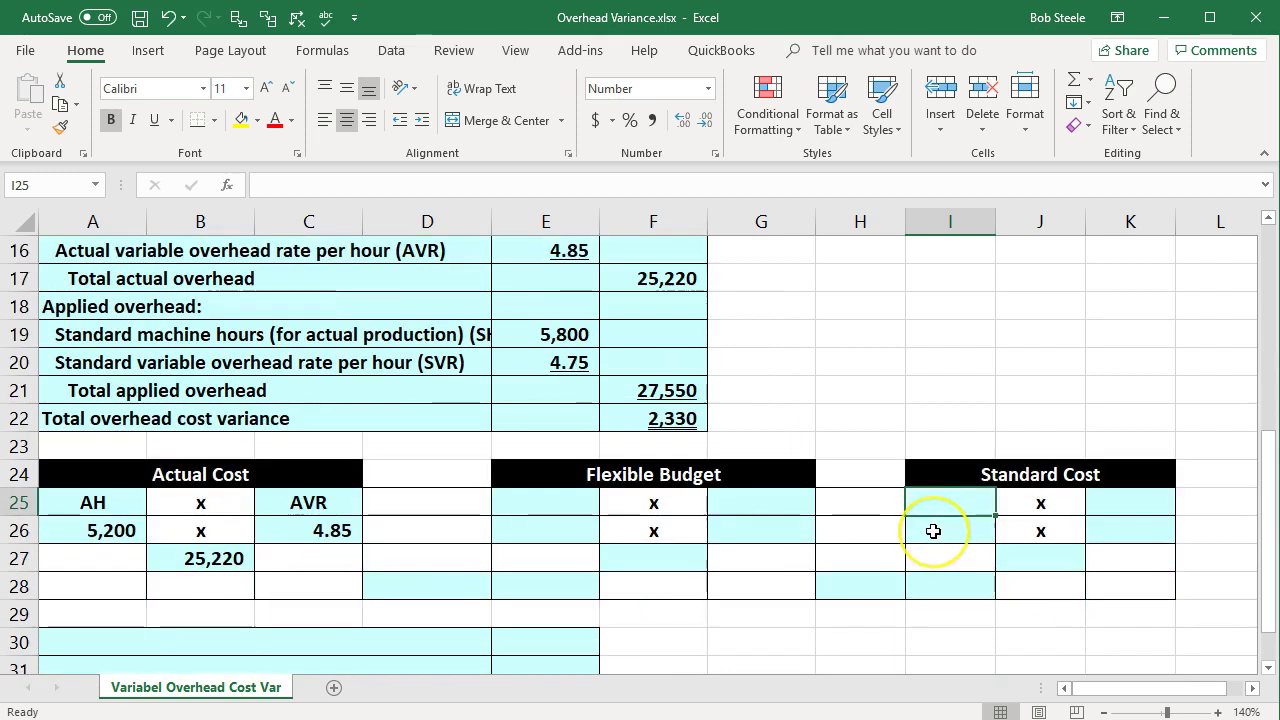
text(=)
scroll(933, 530, up, 3)
click(562, 280)
key(Return)
- Link I26 to the standard machine hours in E9
text(=)
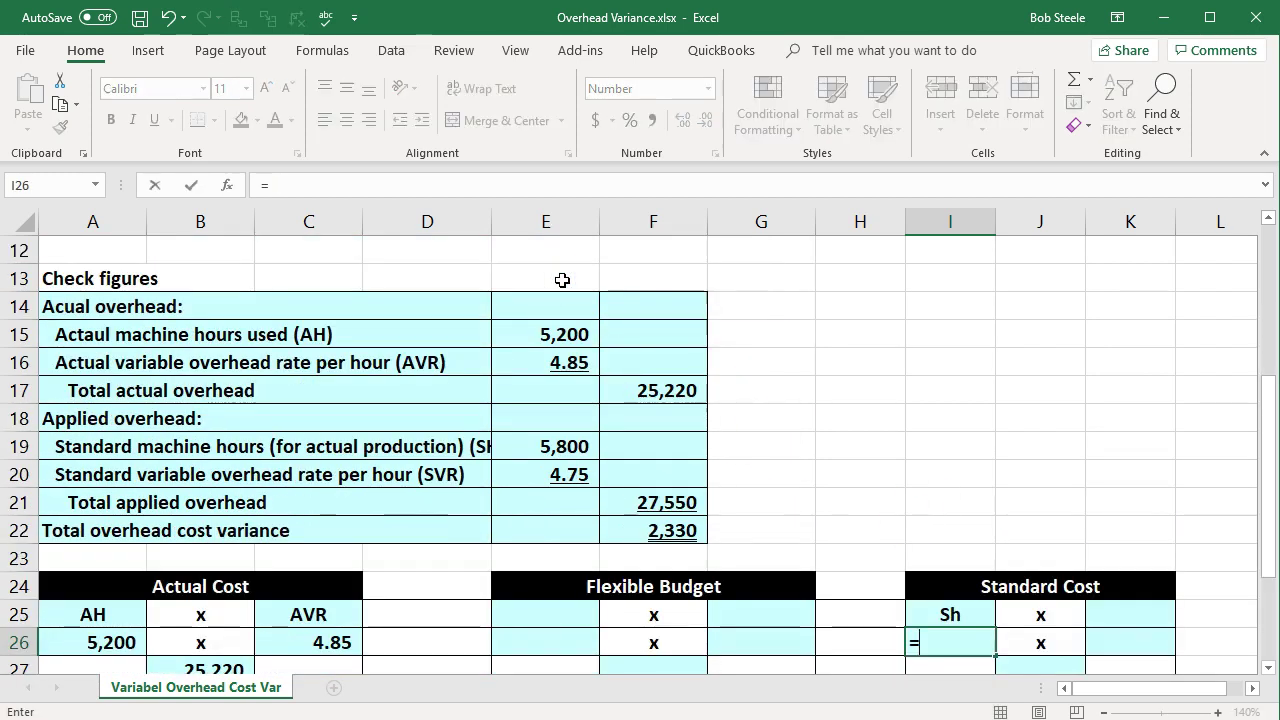
scroll(562, 280, up, 3)
click(572, 417)
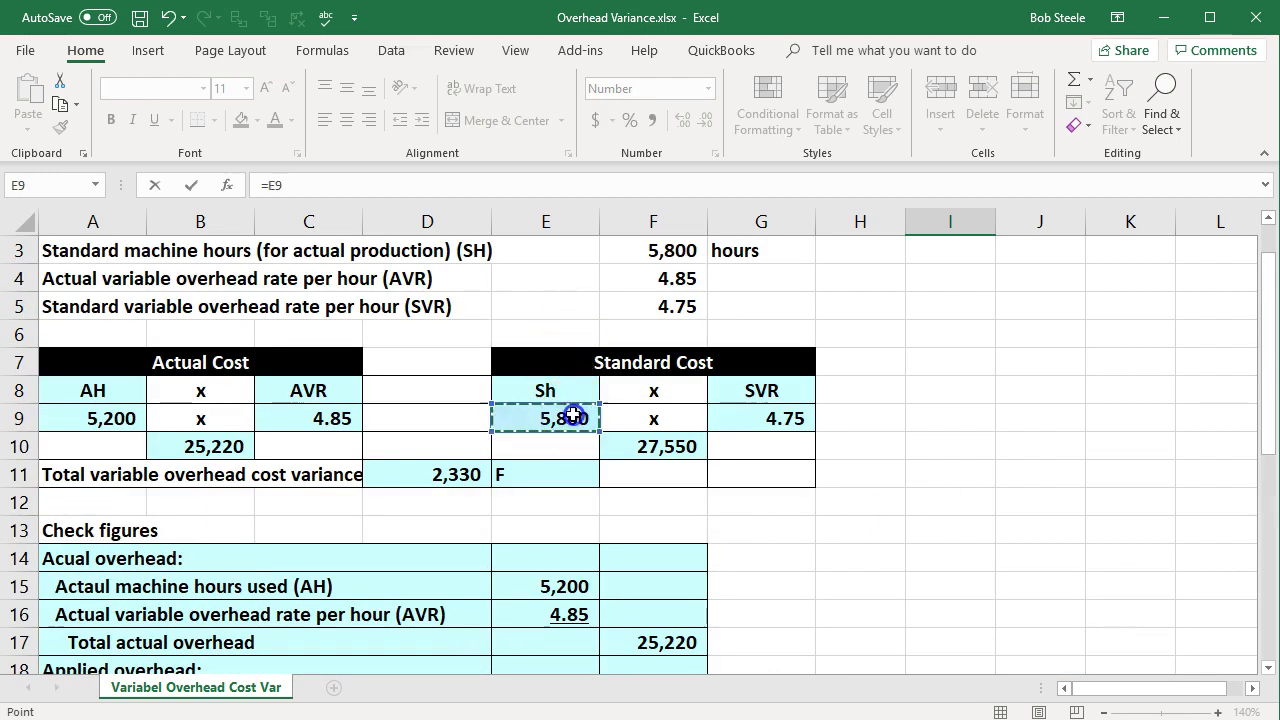
key(Return)
- Link K25 in the second Standard Cost block to the SVR label in G8
key(Right)
key(Right)
key(Up)
key(Up)
text(=)
scroll(515, 462, up, 1)
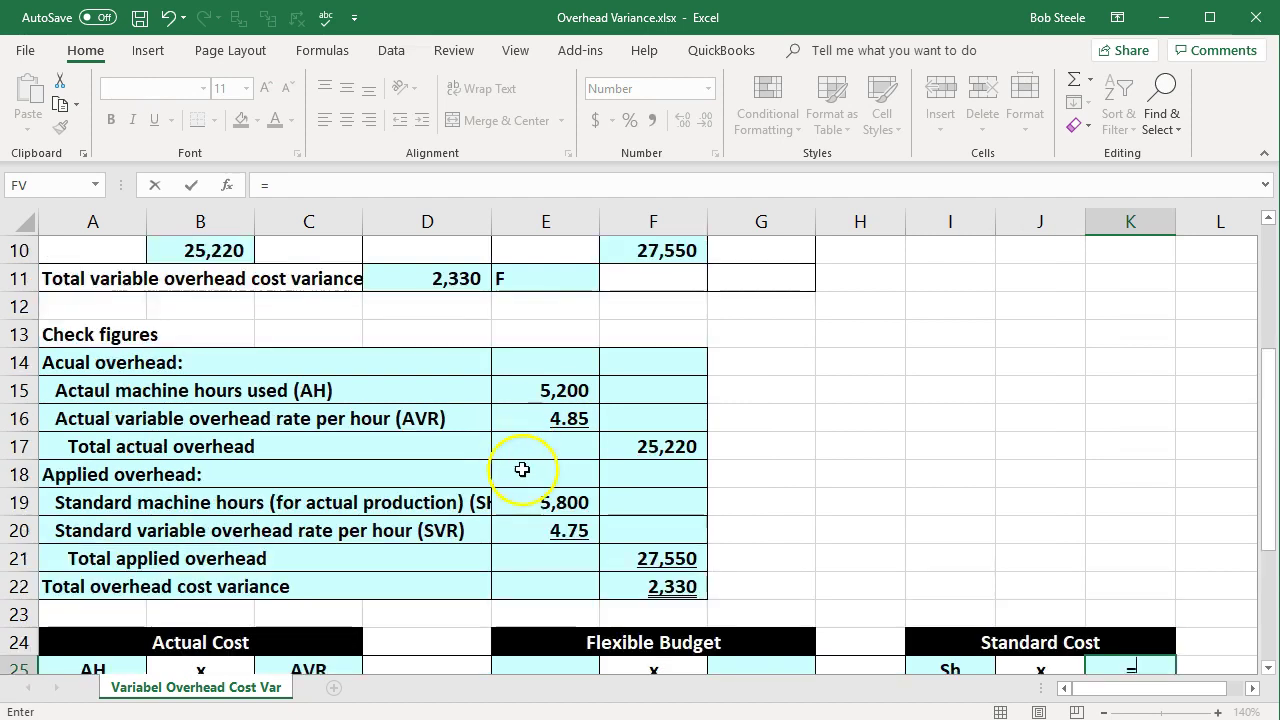
scroll(515, 462, up, 1)
click(755, 277)
key(Return)
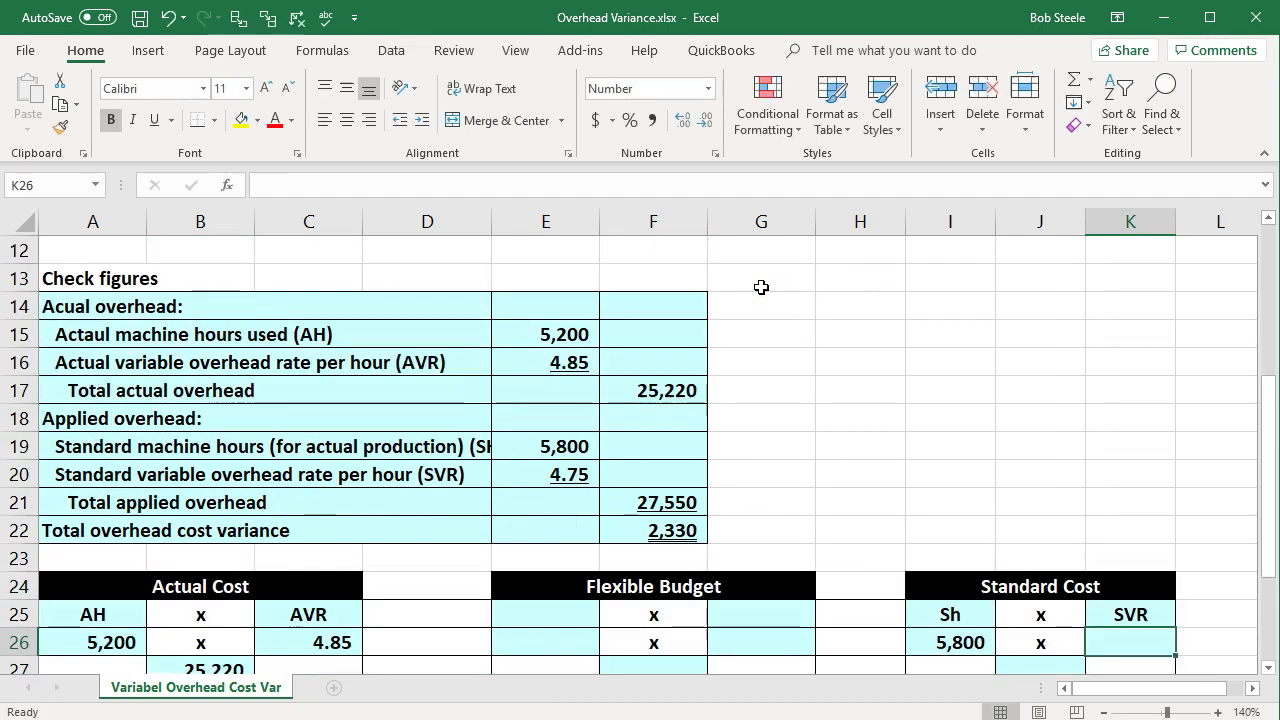
- Link K26 to the standard variable overhead rate in G9
scroll(761, 287, down, 1)
text(=)
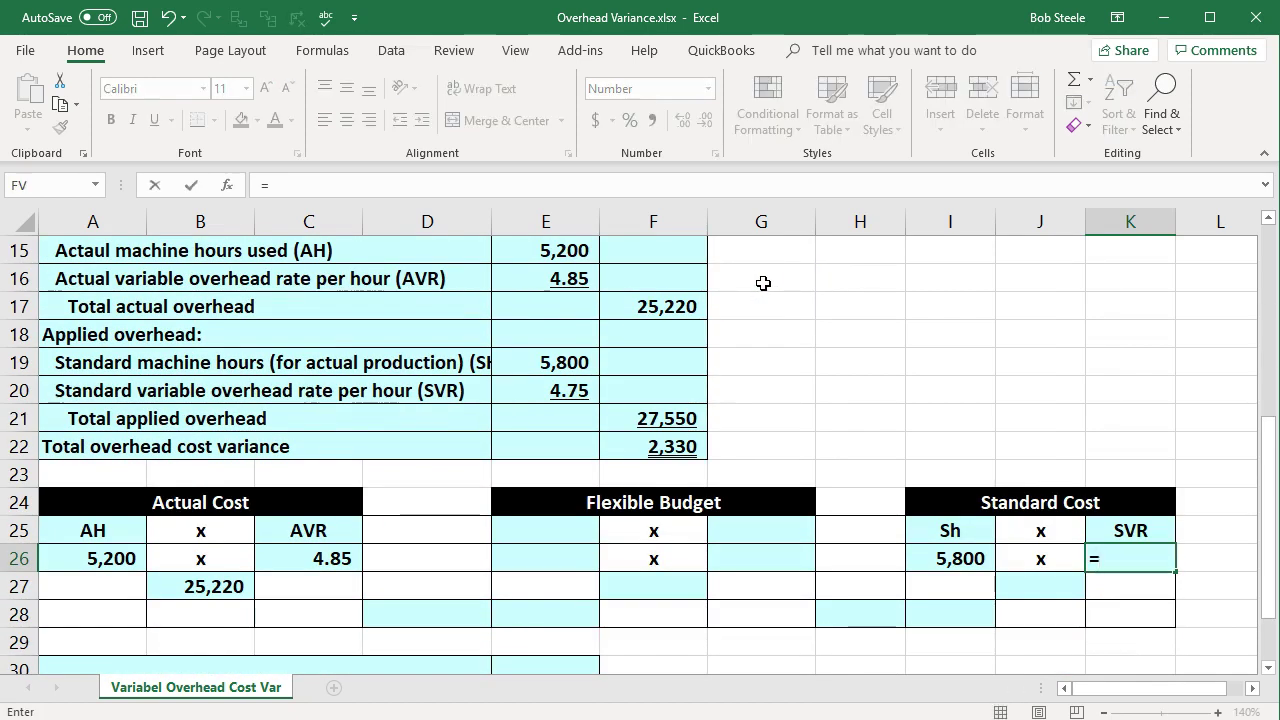
scroll(763, 284, up, 3)
click(780, 336)
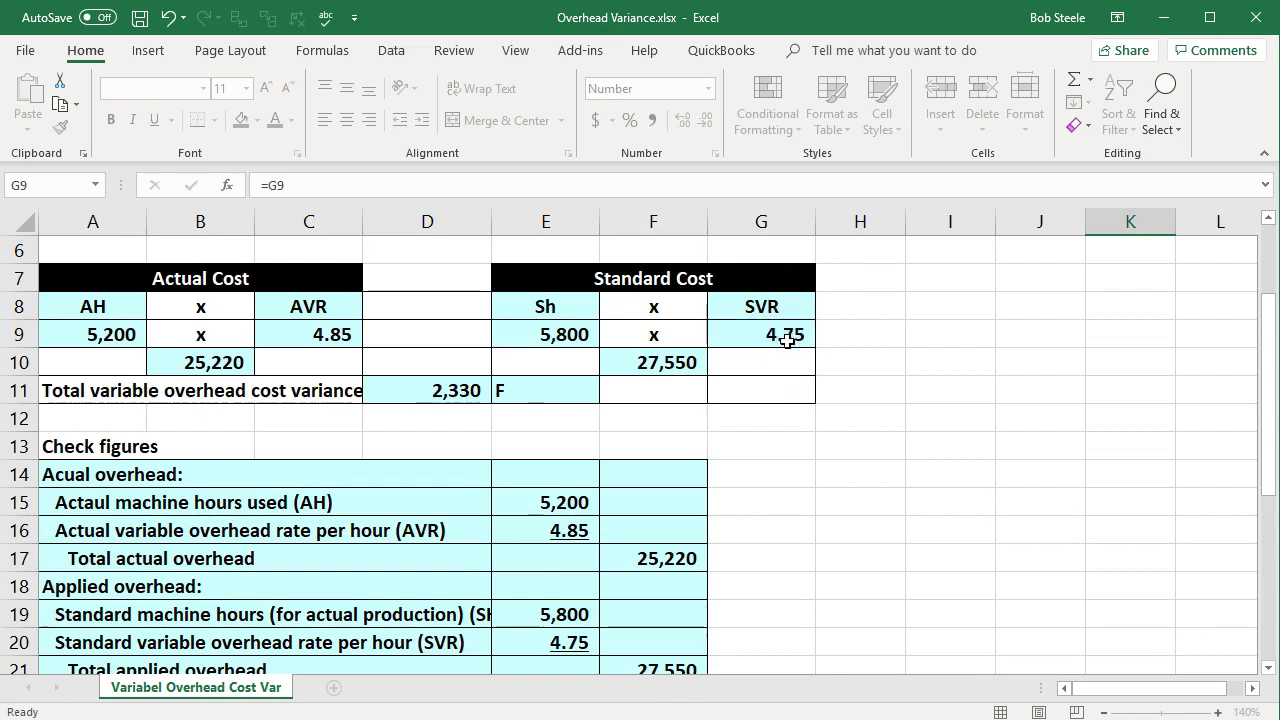
key(Return)
- Calculate the standard cost in J27 by multiplying the hours in I26 by the rate in K26
scroll(786, 340, down, 1)
click(1055, 558)
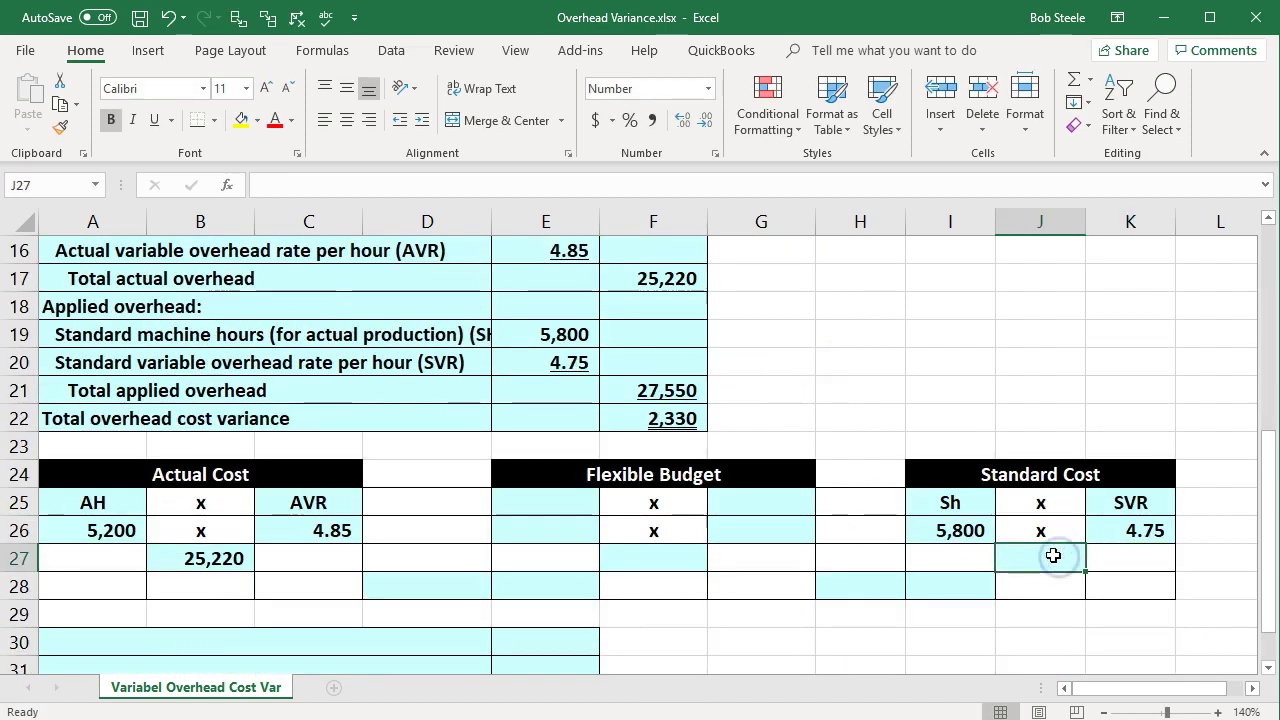
text(=)
click(972, 532)
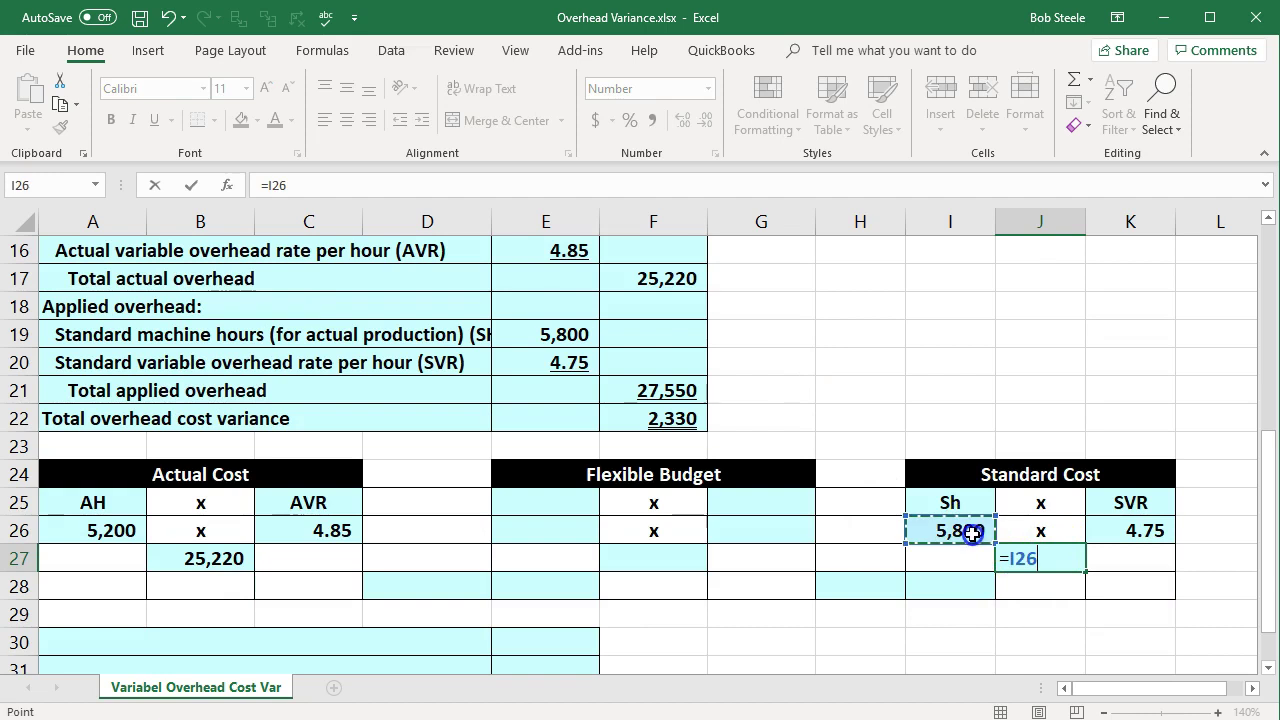
text(*)
click(1152, 528)
key(Return)
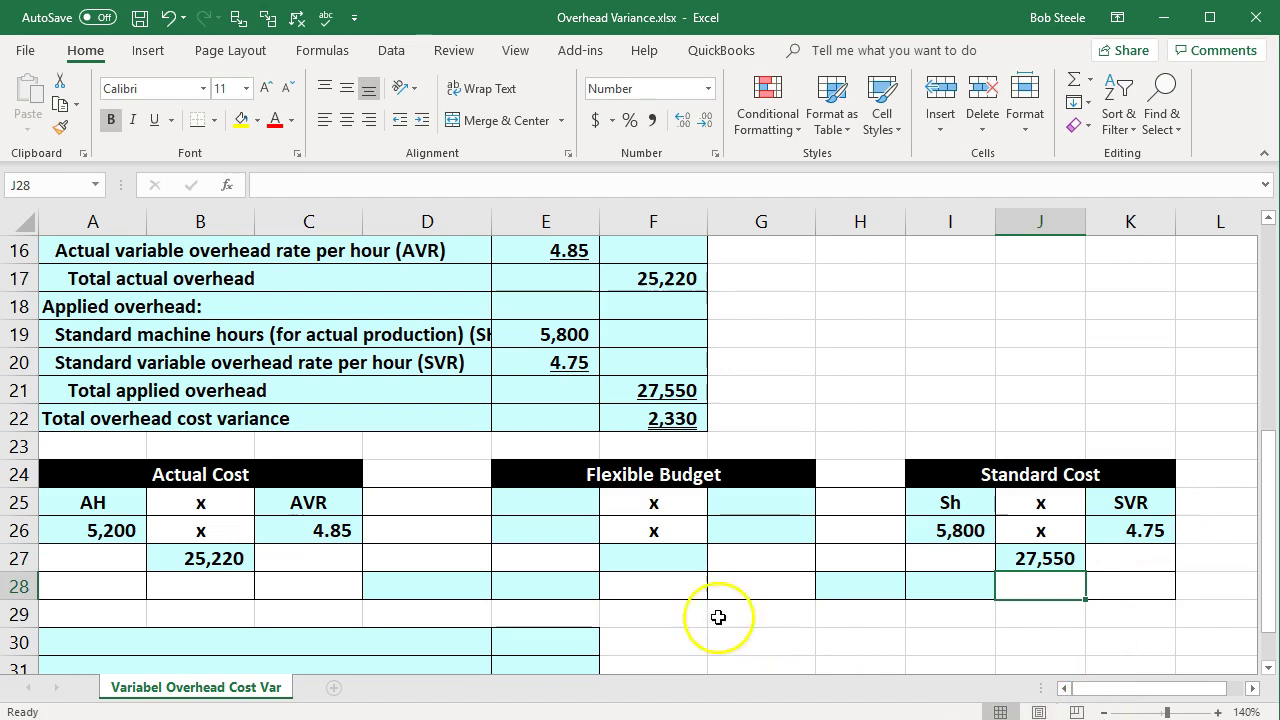
- Enter the label "AH" in E25 of the Flexible Budget block
click(563, 508)
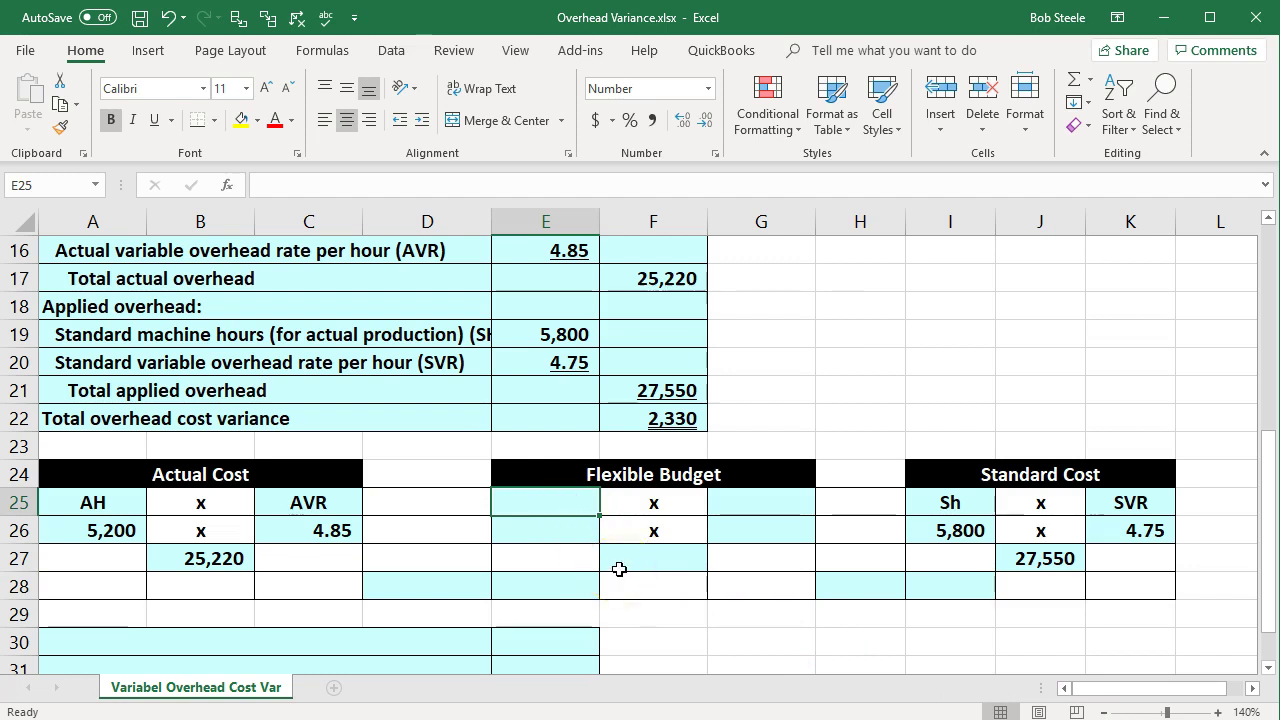
text(AH)
key(Tab)
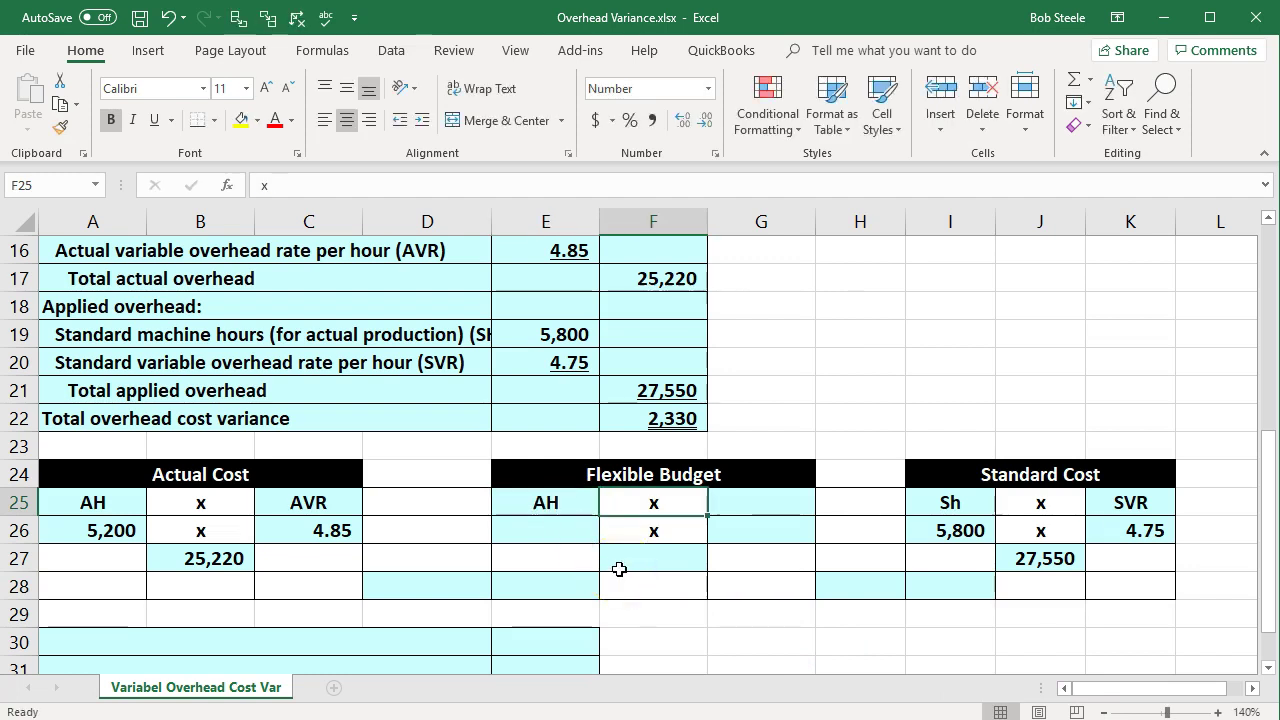
- Enter the label "SVR" in G25 of the Flexible Budget block
key(Tab)
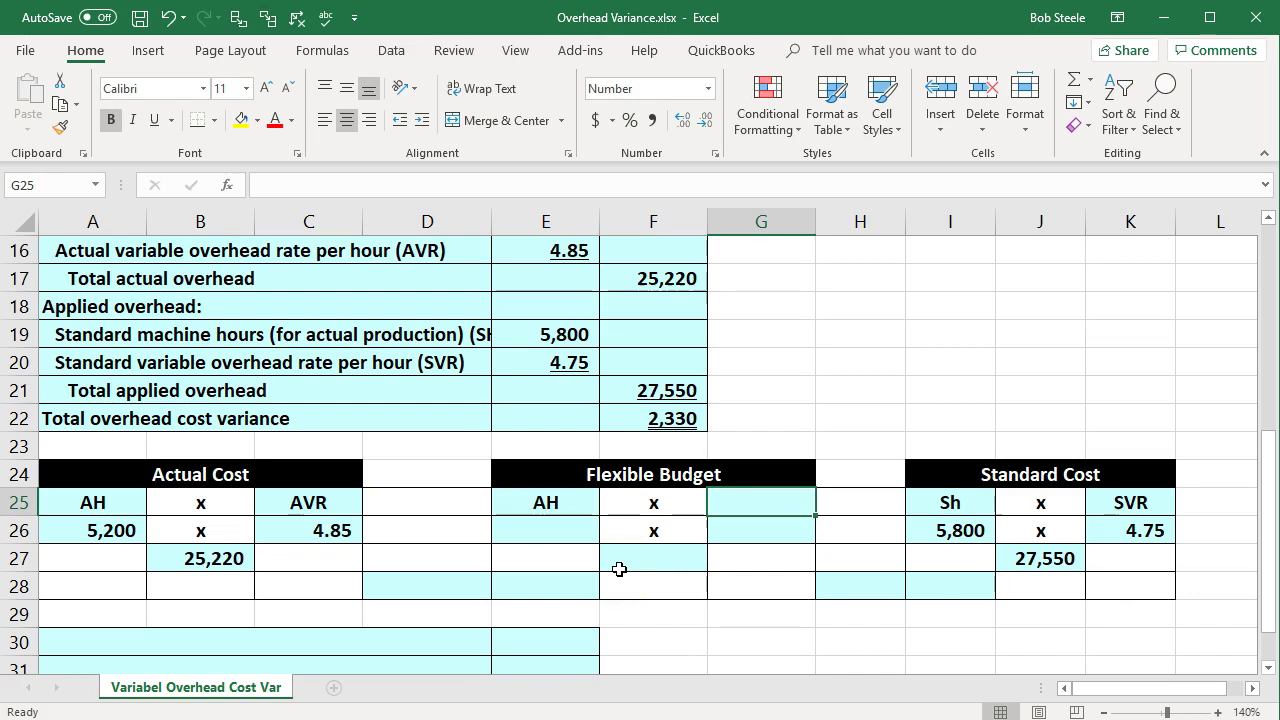
text(SV)
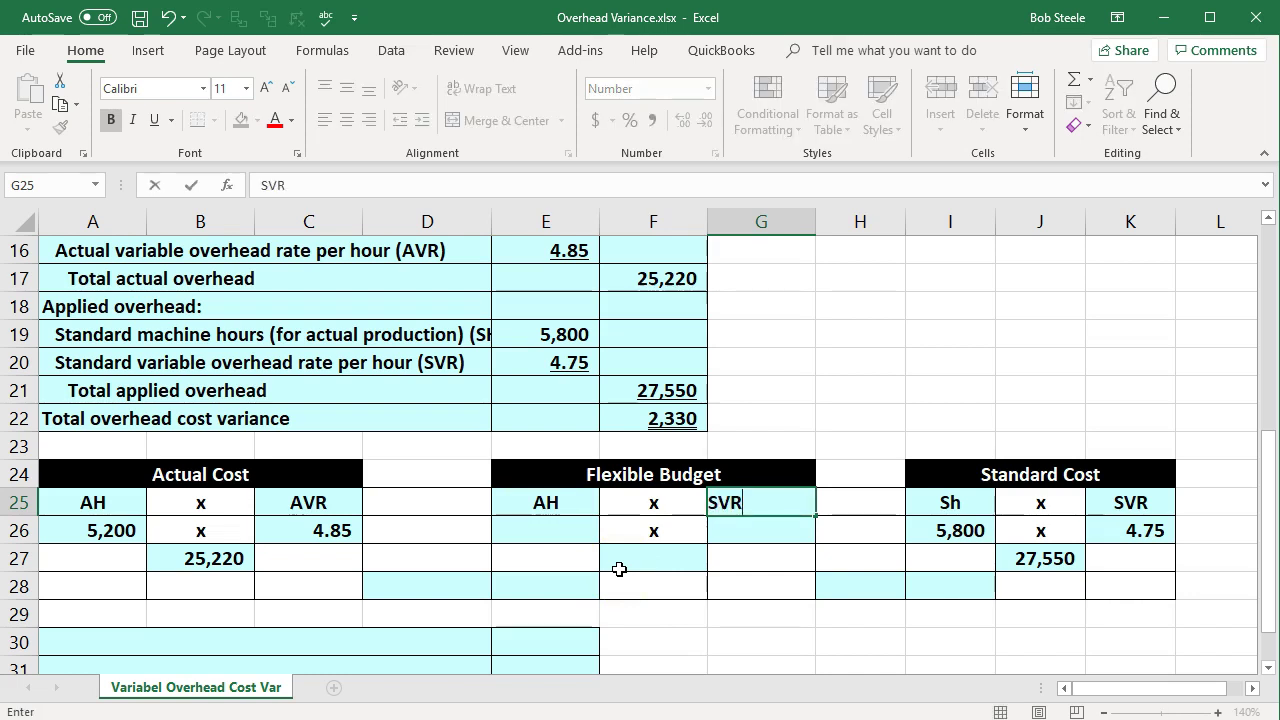
text(R)
key(Return)
- Link E26 in the Flexible Budget block to the actual machine hours in A26
scroll(620, 567, up, 5)
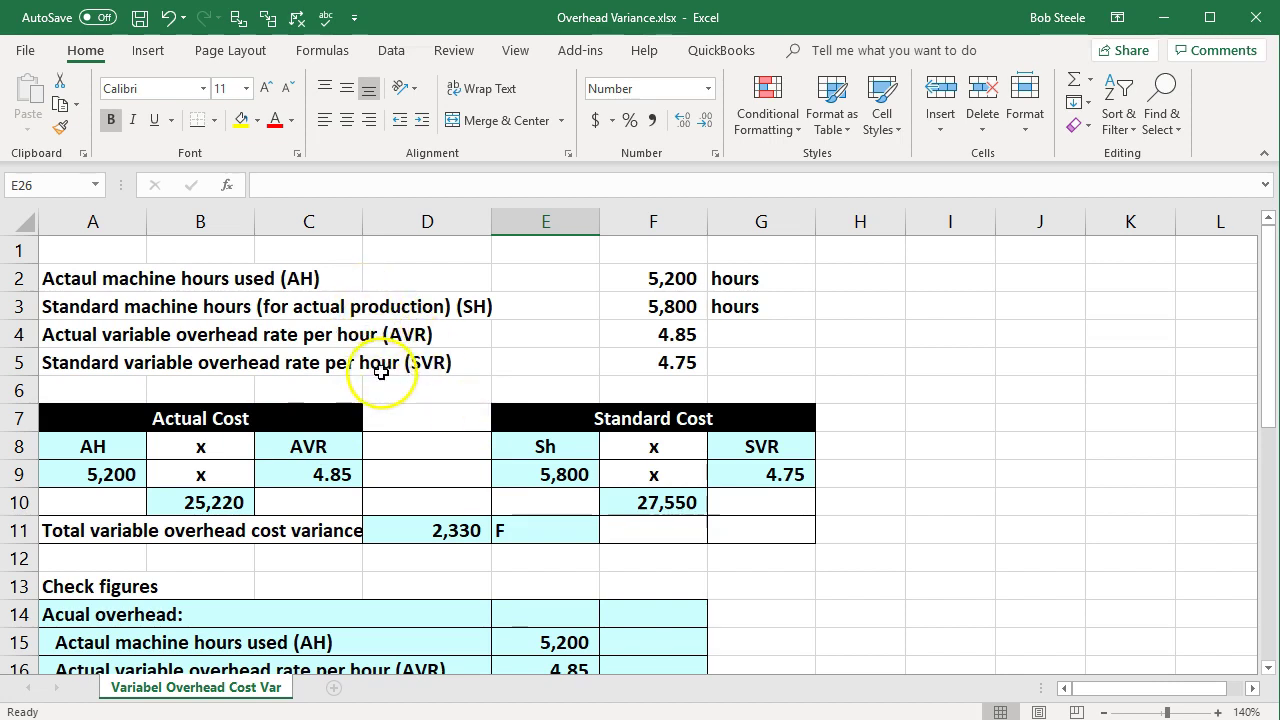
scroll(414, 400, down, 6)
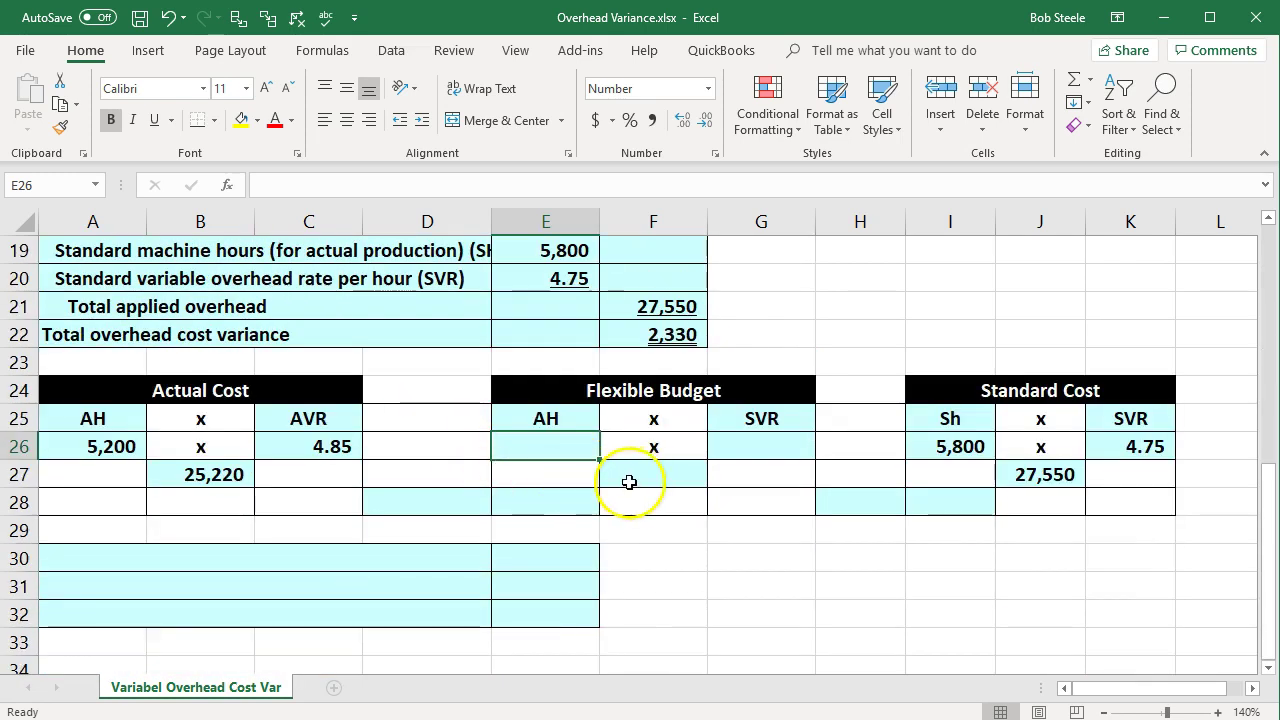
text(=)
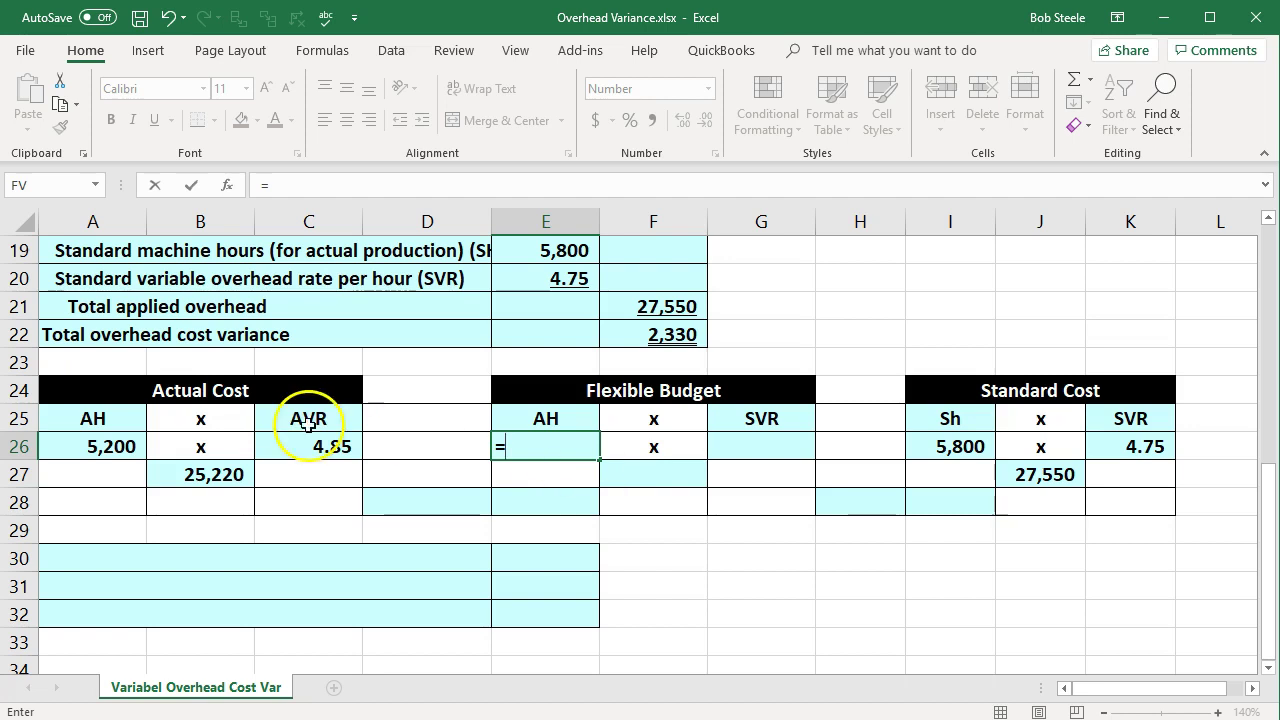
click(135, 450)
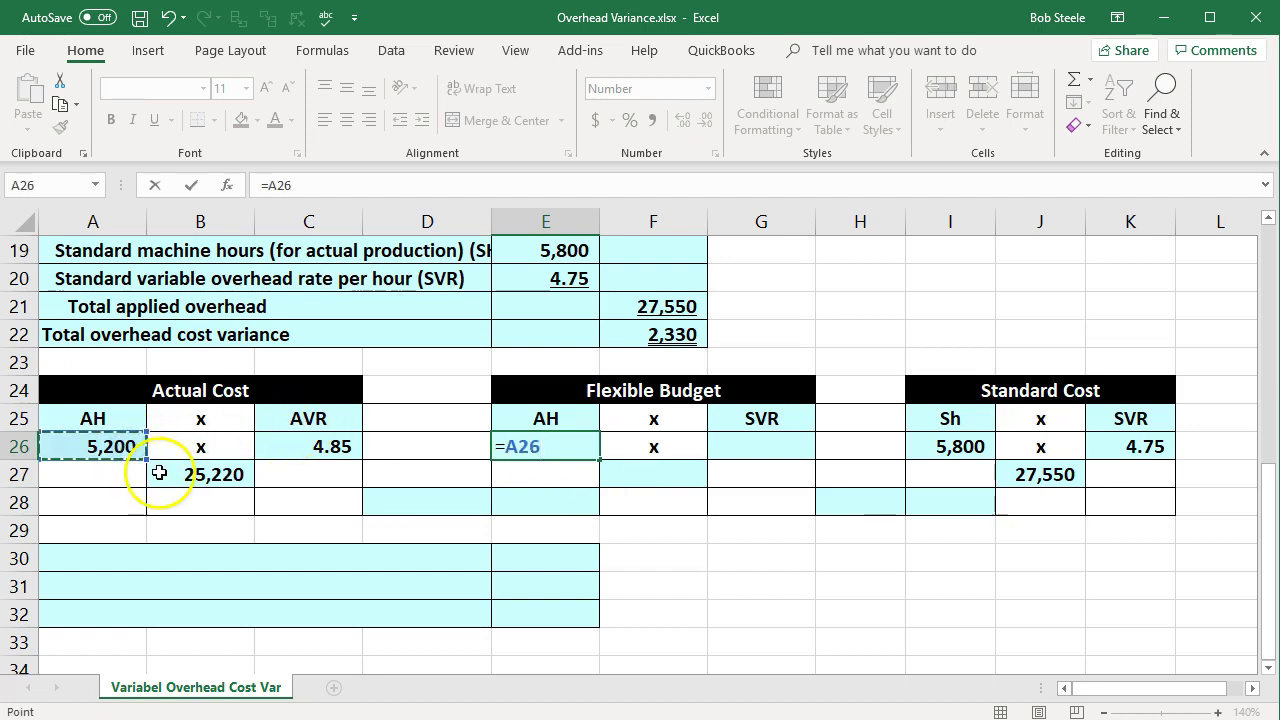
key(Return)
- Link G26 in the Flexible Budget block to the standard variable overhead rate in K26
click(733, 446)
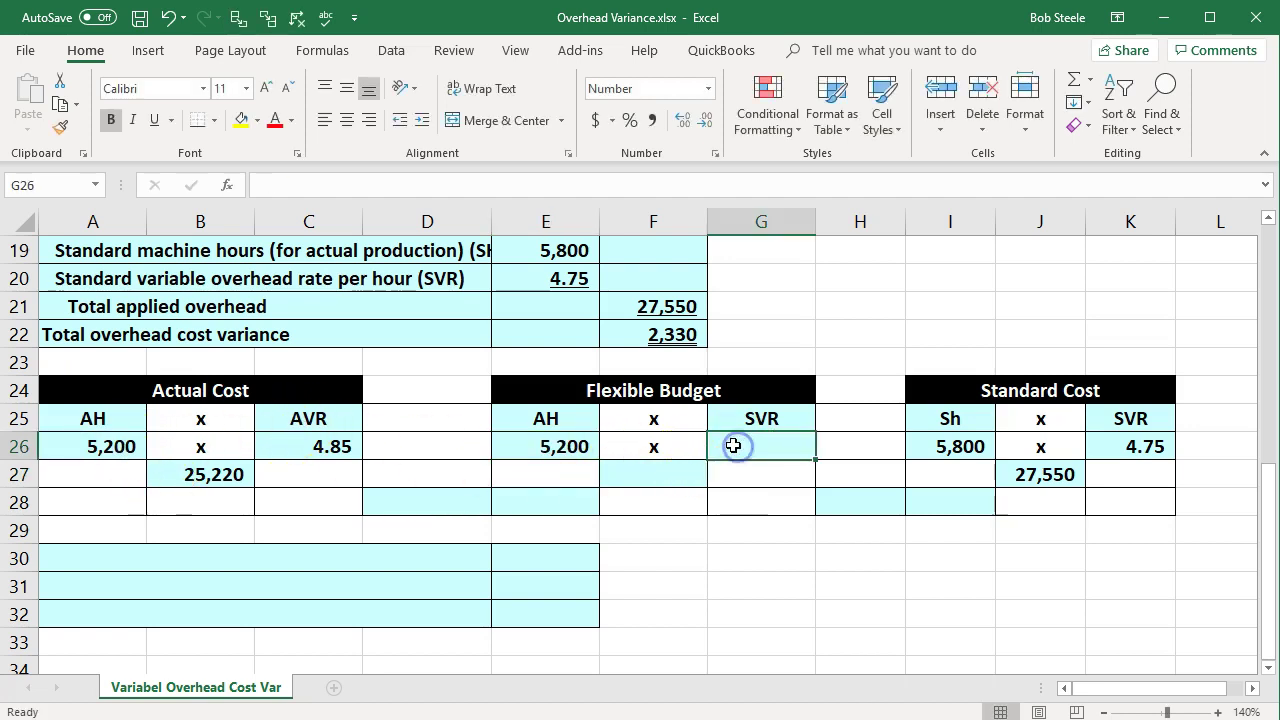
text(=)
click(1158, 455)
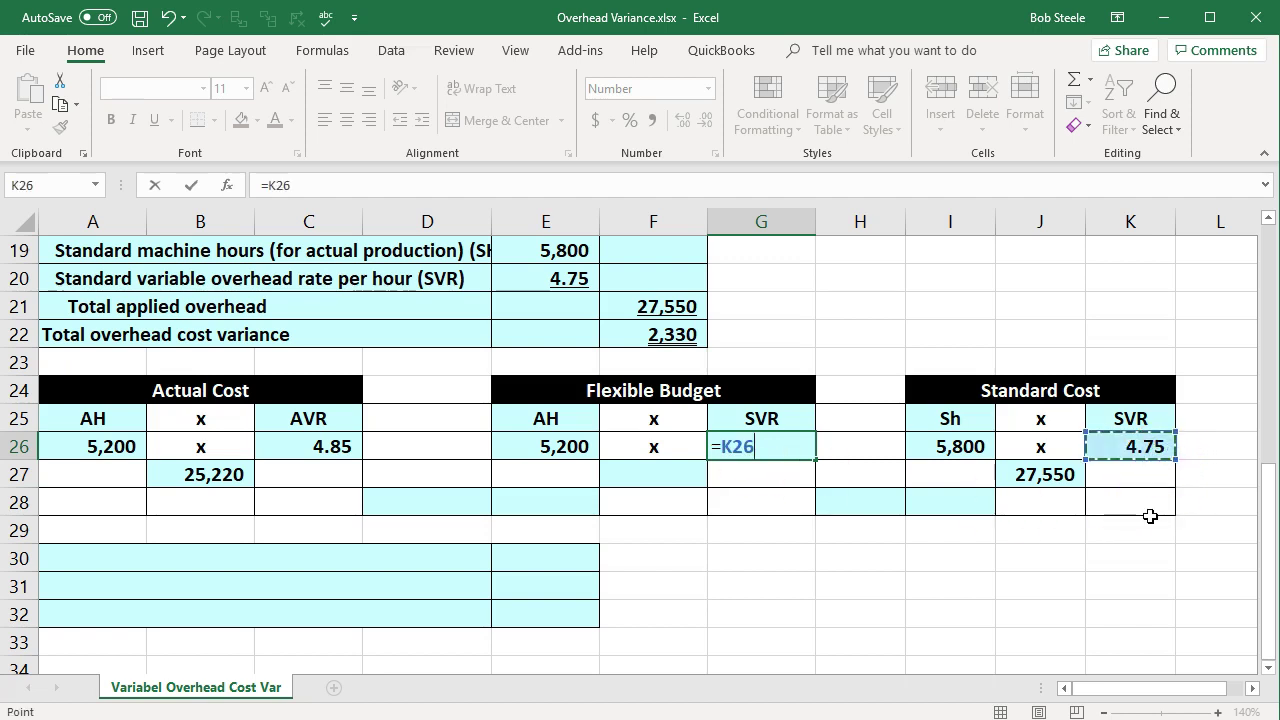
key(Return)
- Calculate the flexible budget amount in F27 by multiplying the hours in E26 by the rate in G26
click(692, 469)
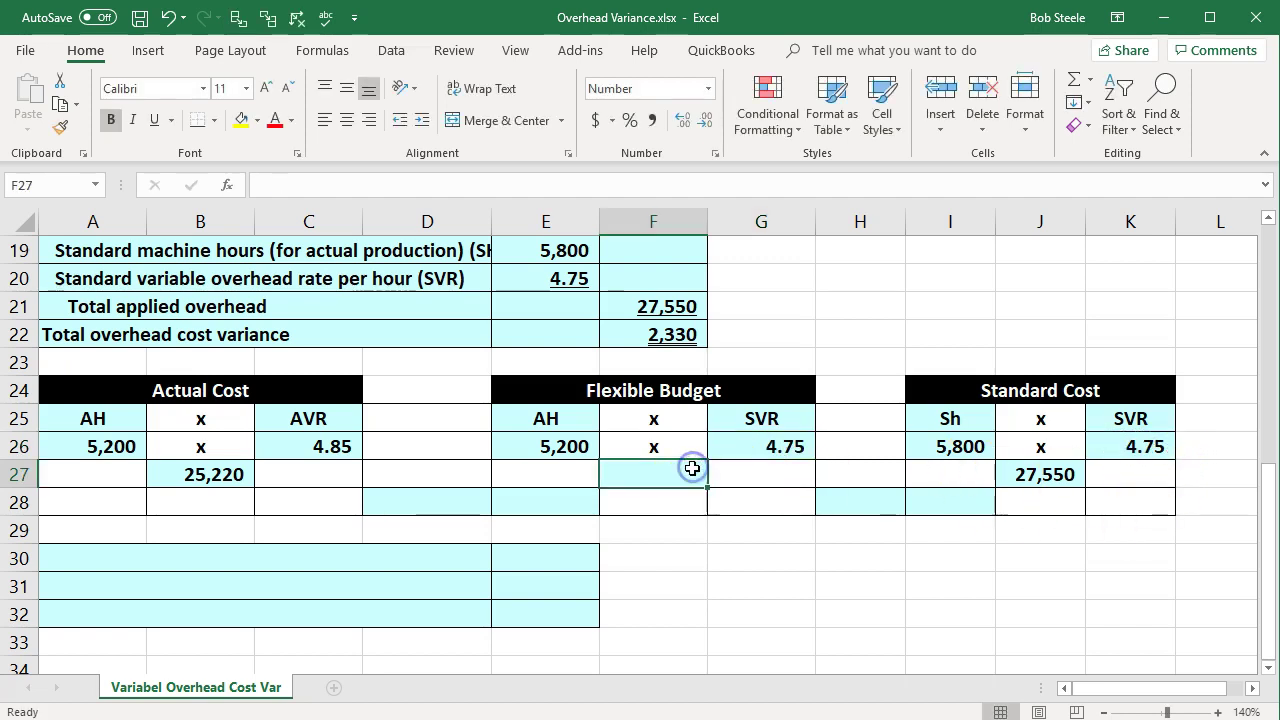
text(=)
click(585, 447)
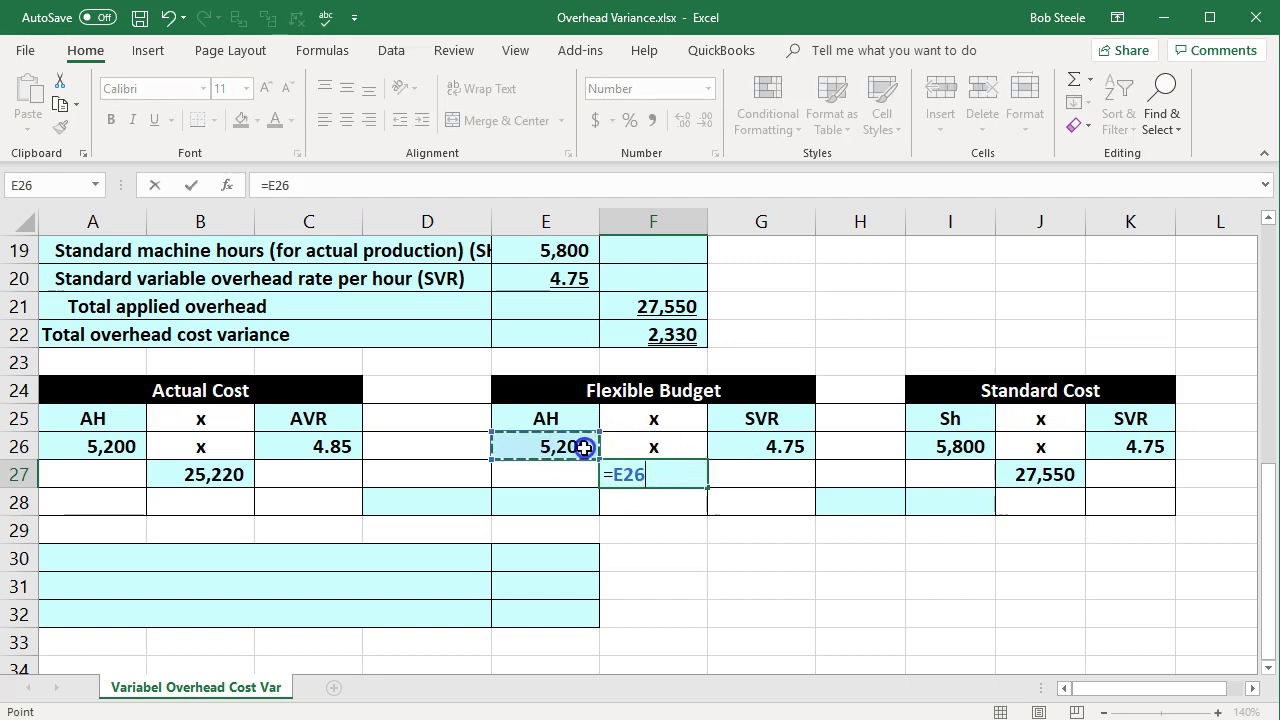
text(*)
click(770, 449)
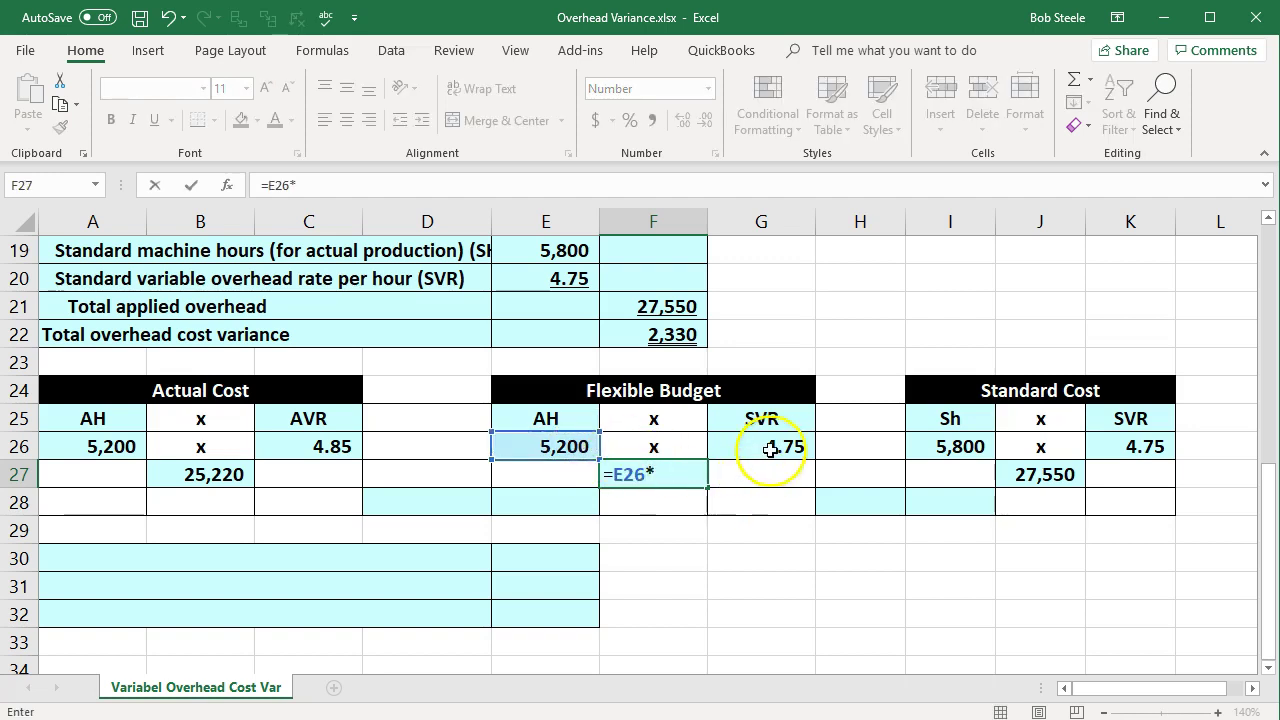
key(Return)
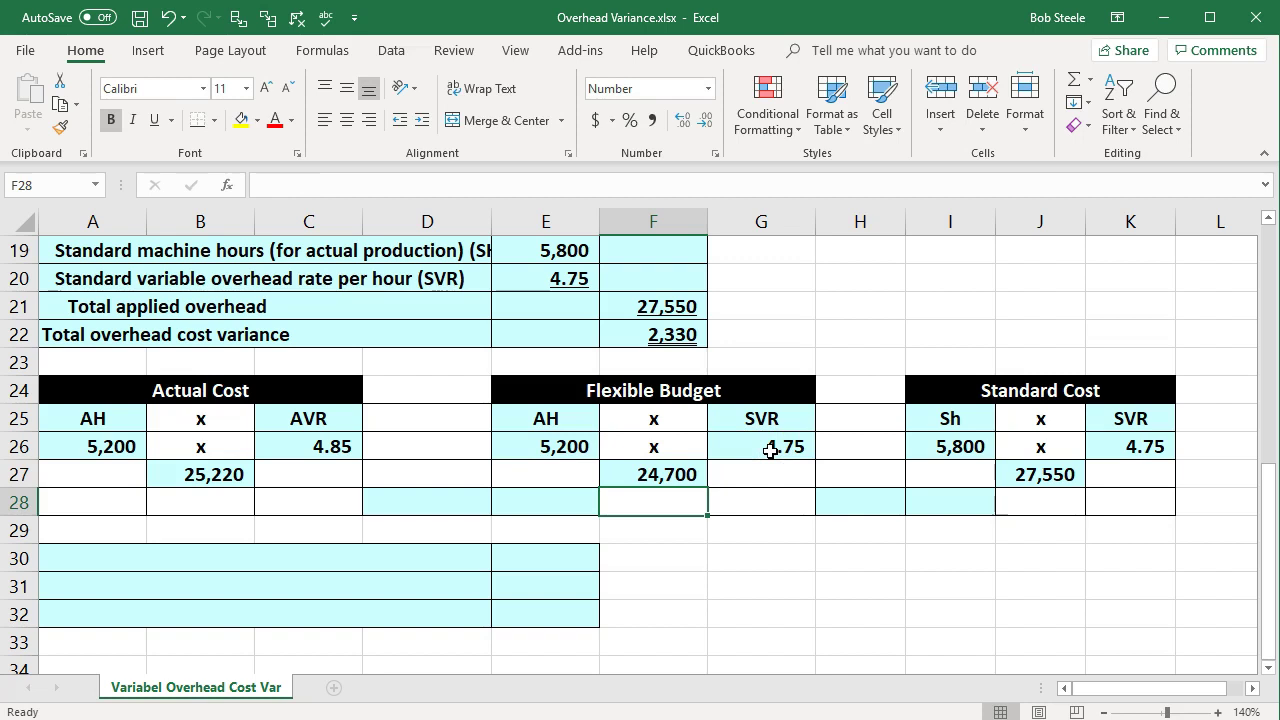
- Calculate the variance in D28 by subtracting the flexible budget amount in F27 from the actual cost in B27
click(466, 509)
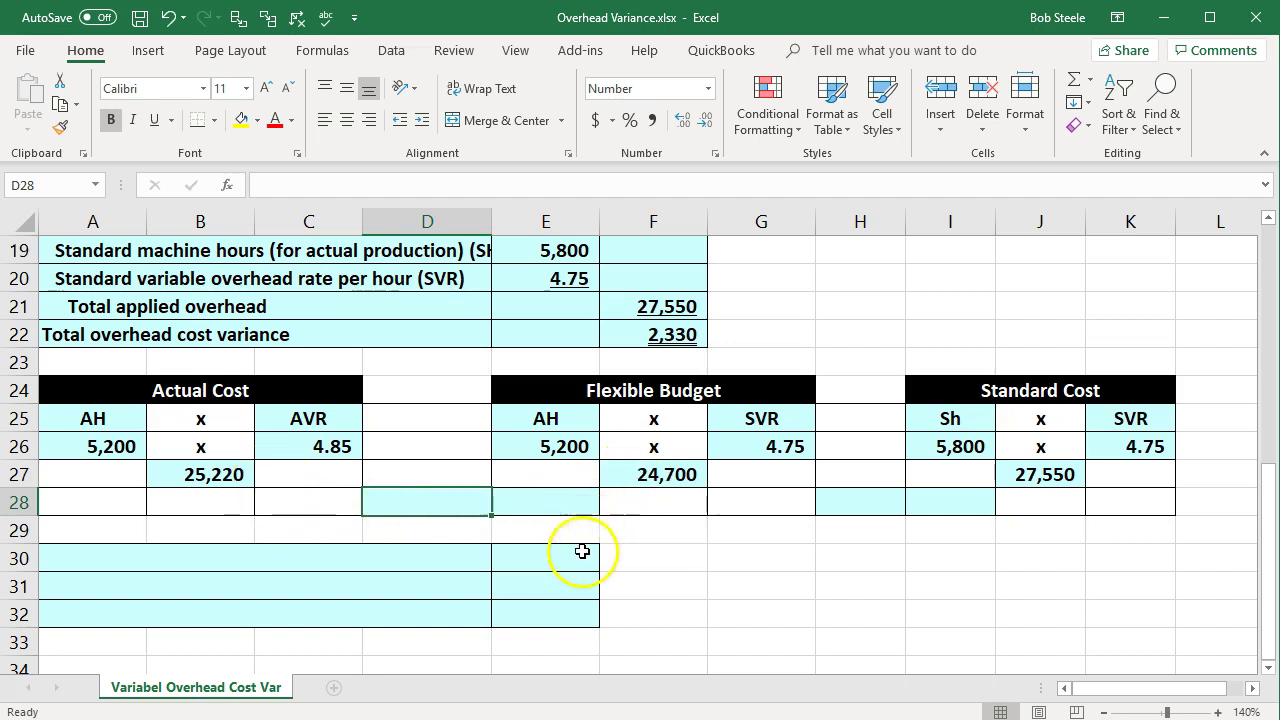
text(=)
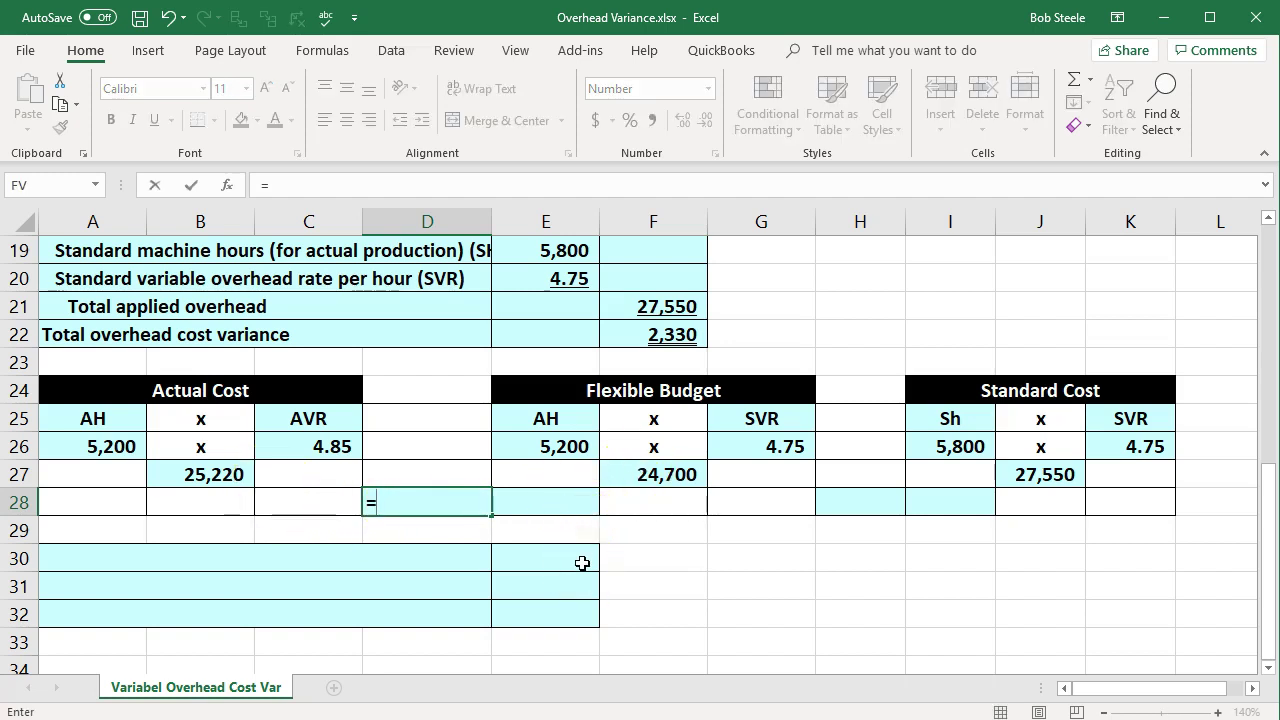
click(196, 474)
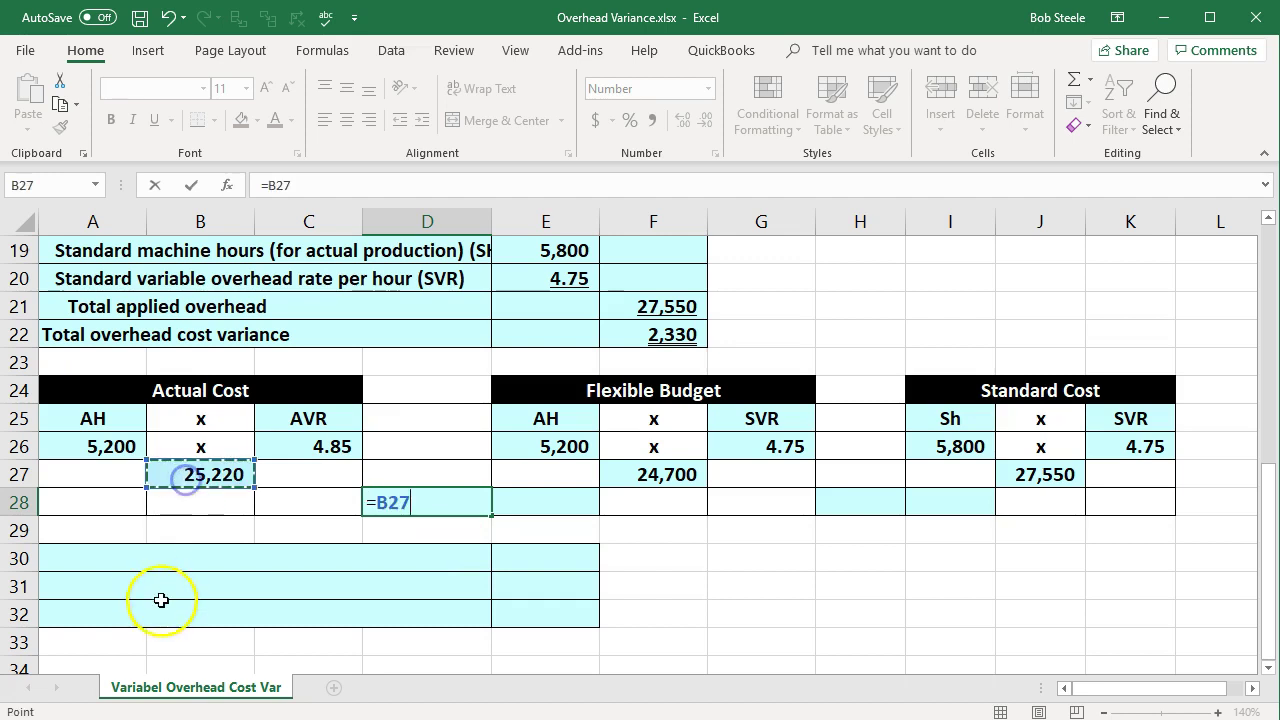
text(-)
click(665, 474)
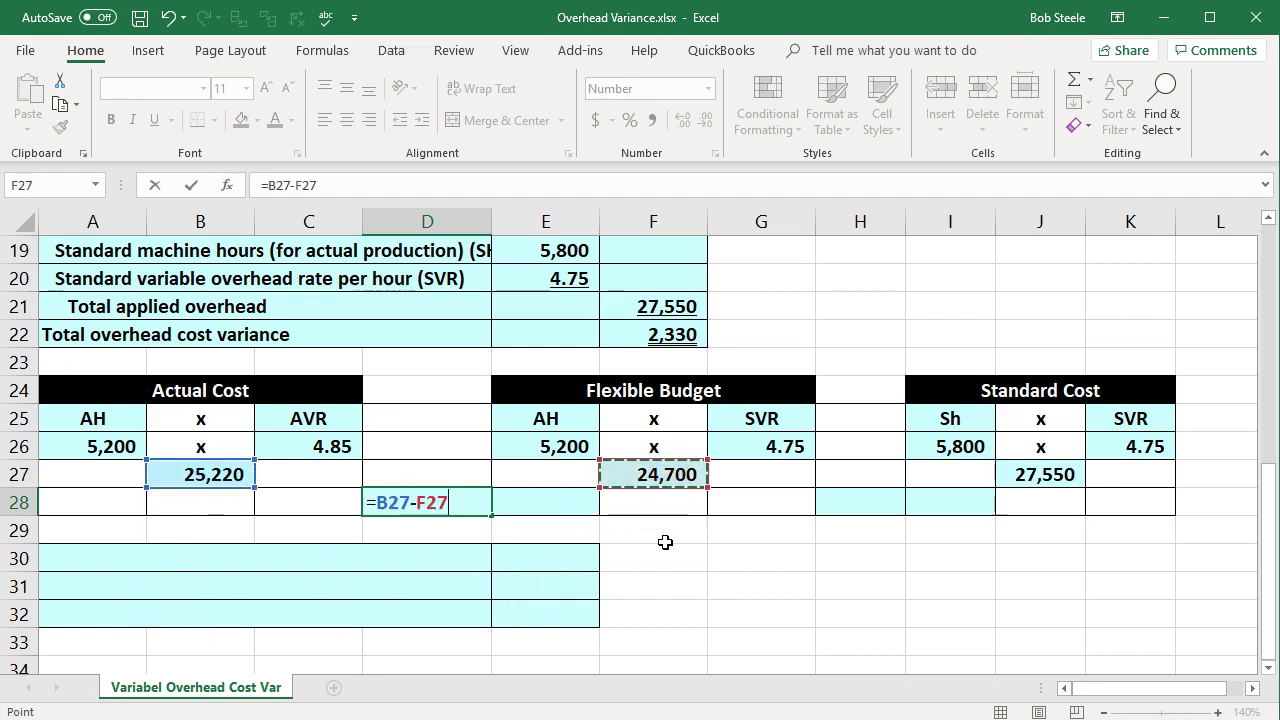
key(Return)
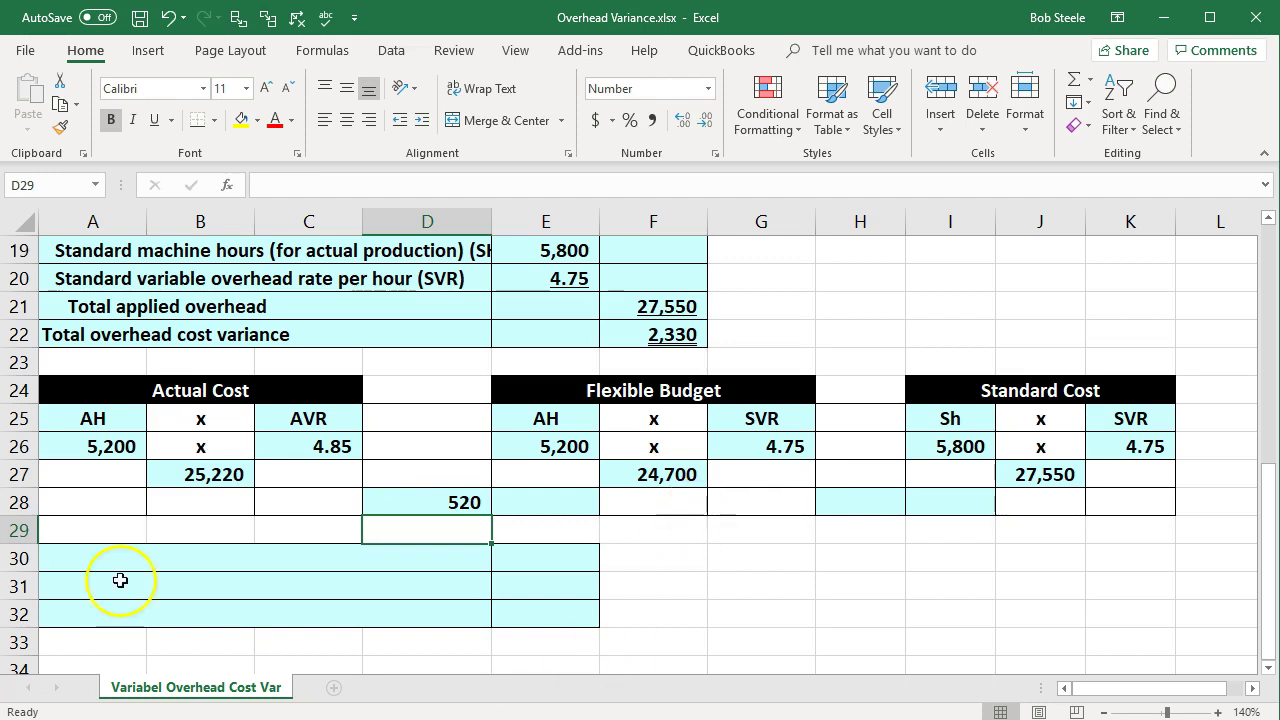
- Compare the hours and rates of the Actual Cost and Flexible Budget blocks, checking them against the given data in rows 2 to 5
key(Up)
key(Right)
key(Right)
key(Right)
key(Right)
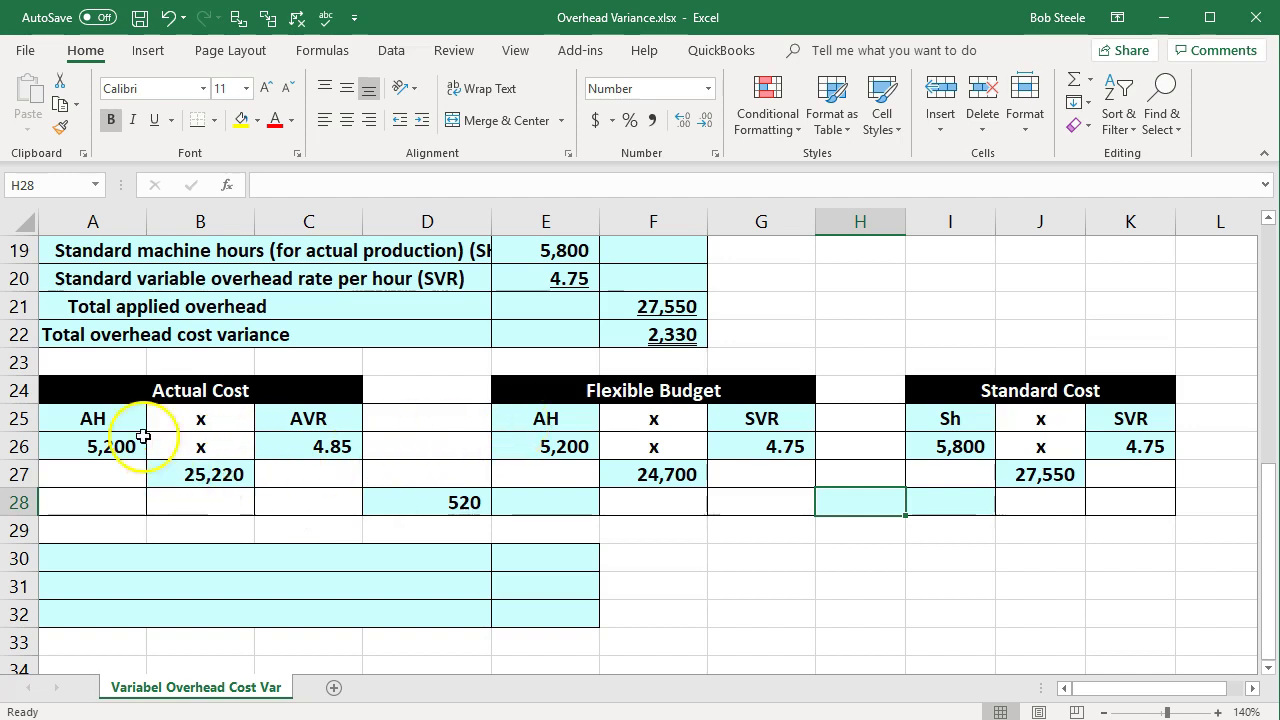
click(118, 418)
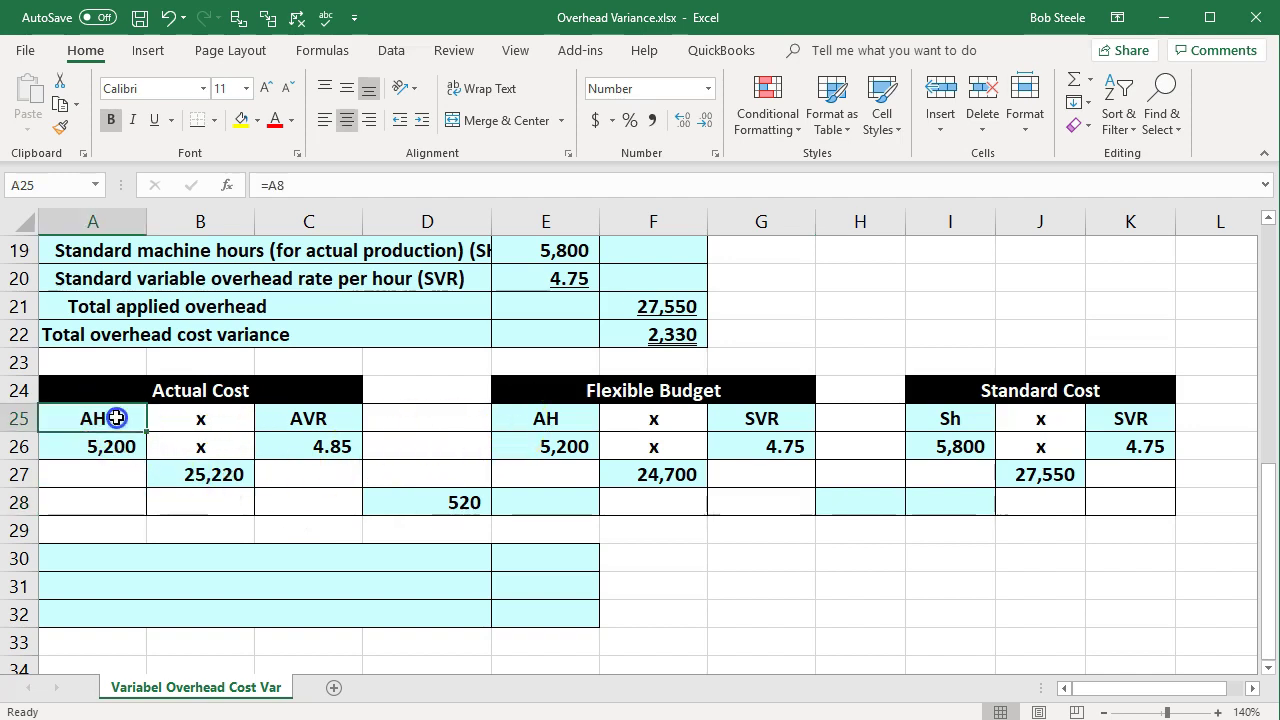
click(527, 420)
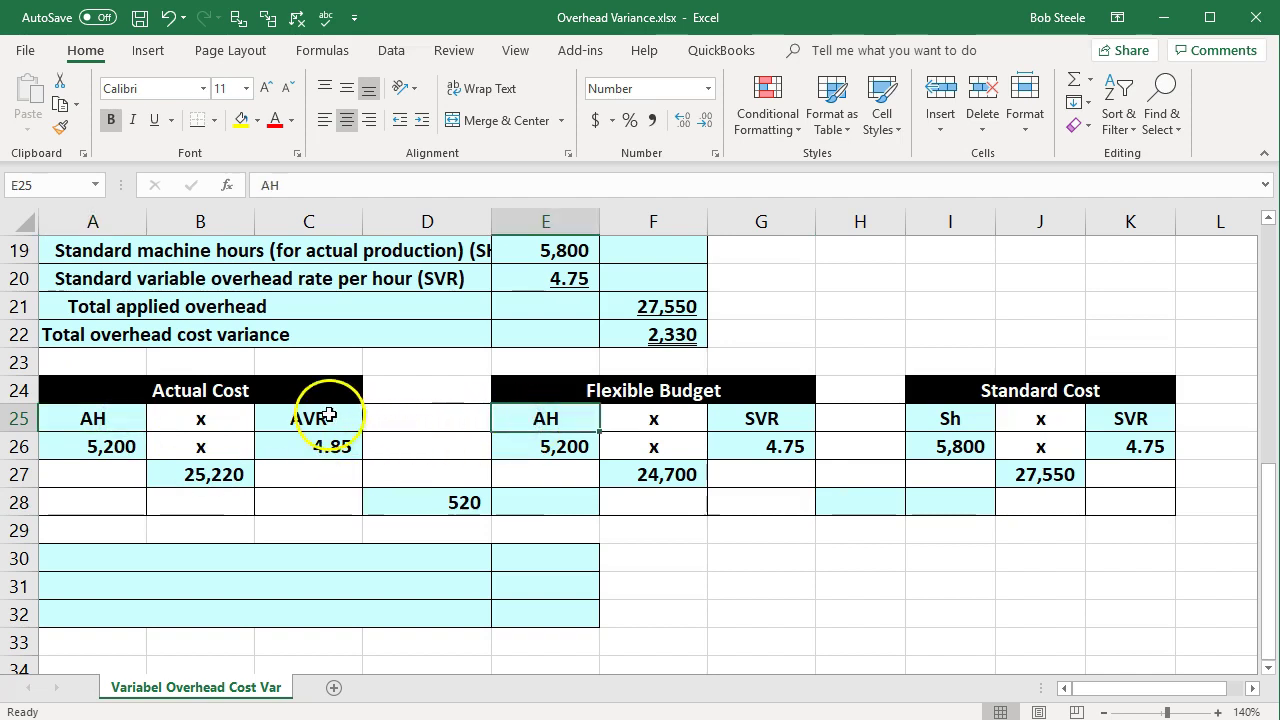
click(330, 415)
click(745, 410)
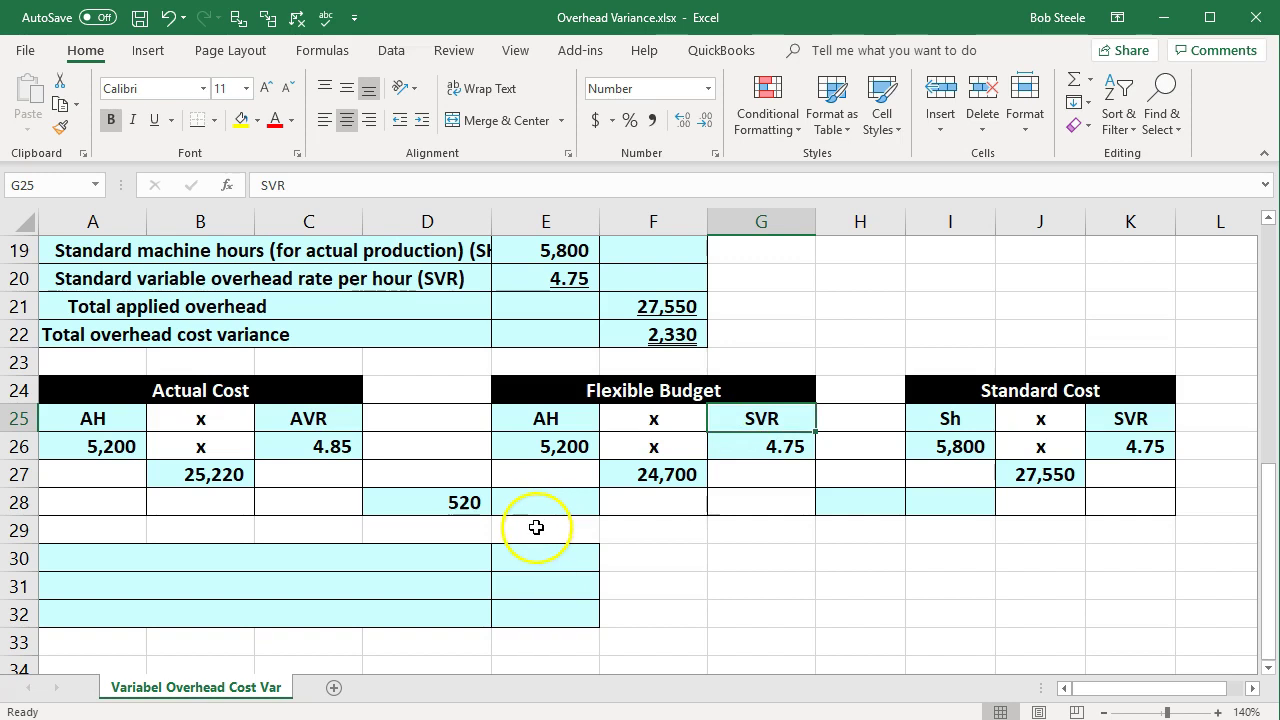
scroll(528, 525, up, 6)
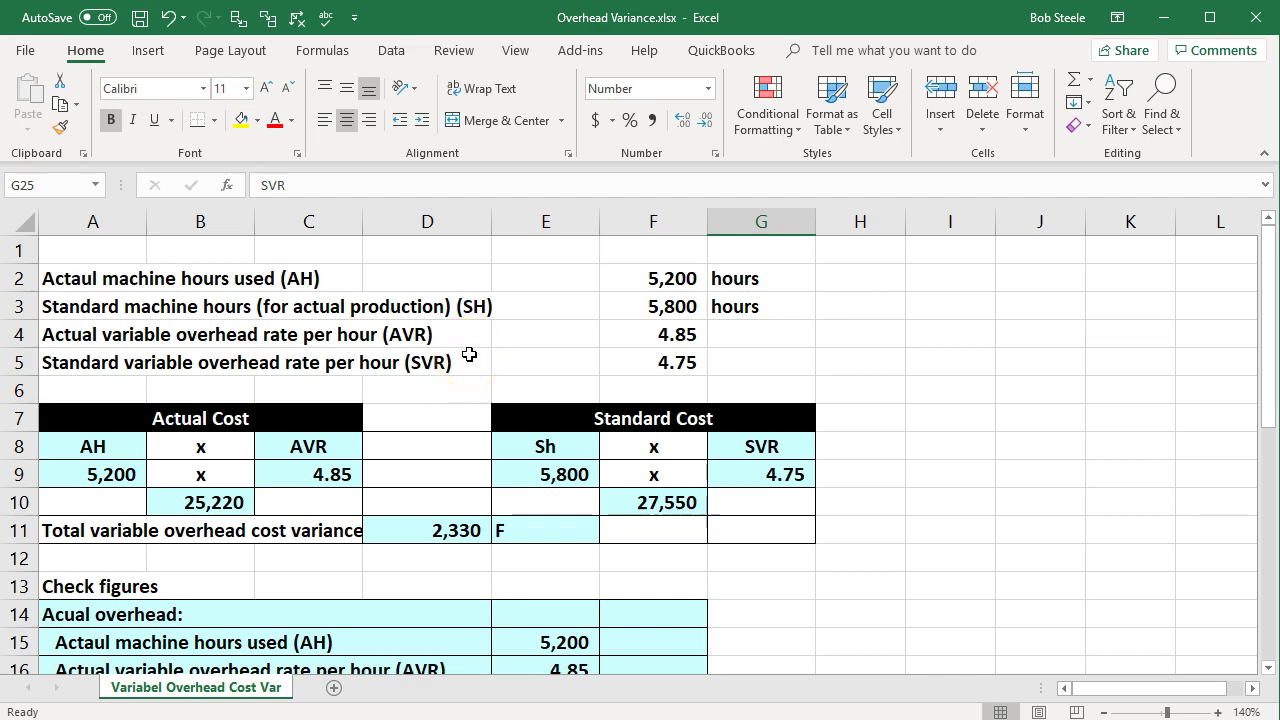
scroll(469, 355, down, 6)
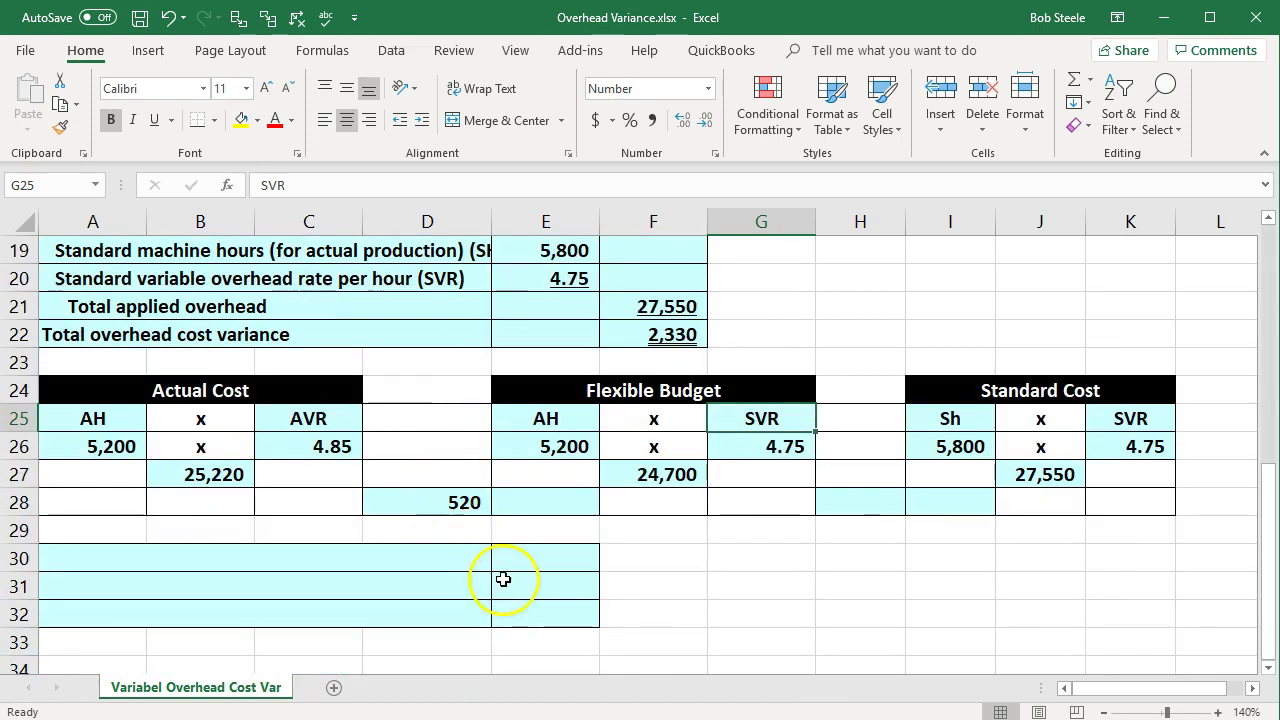
click(340, 447)
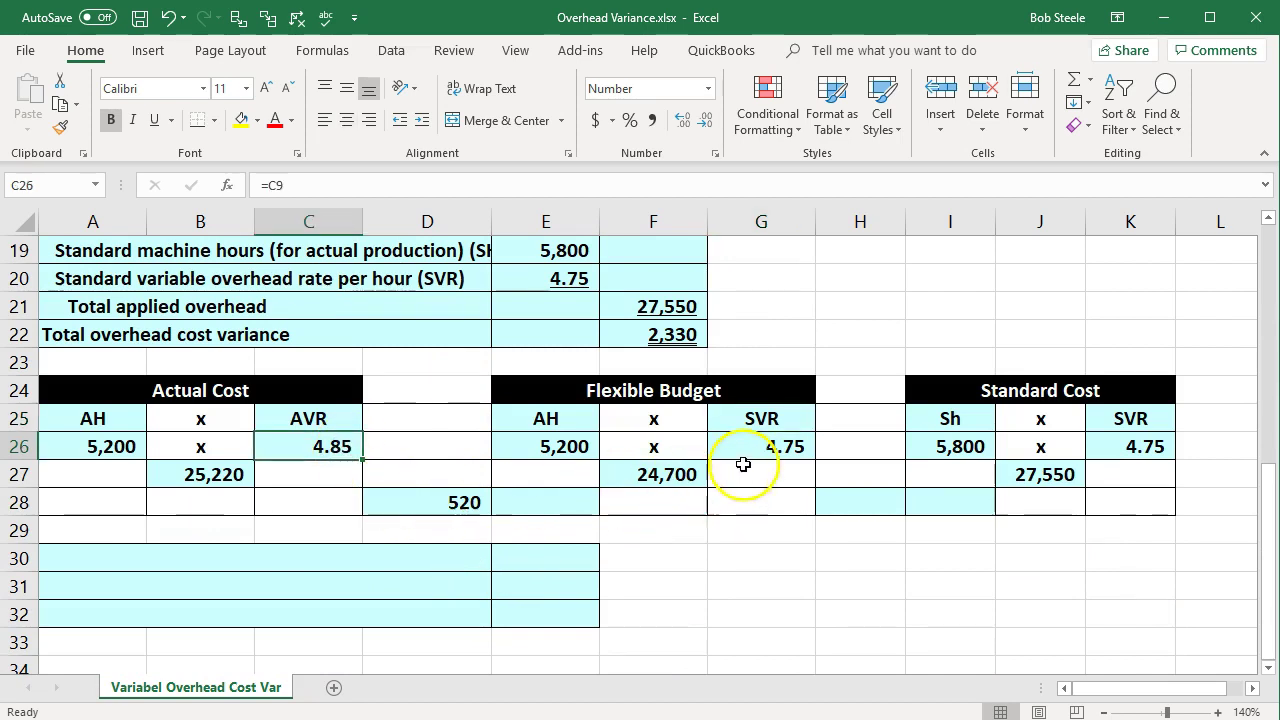
click(780, 449)
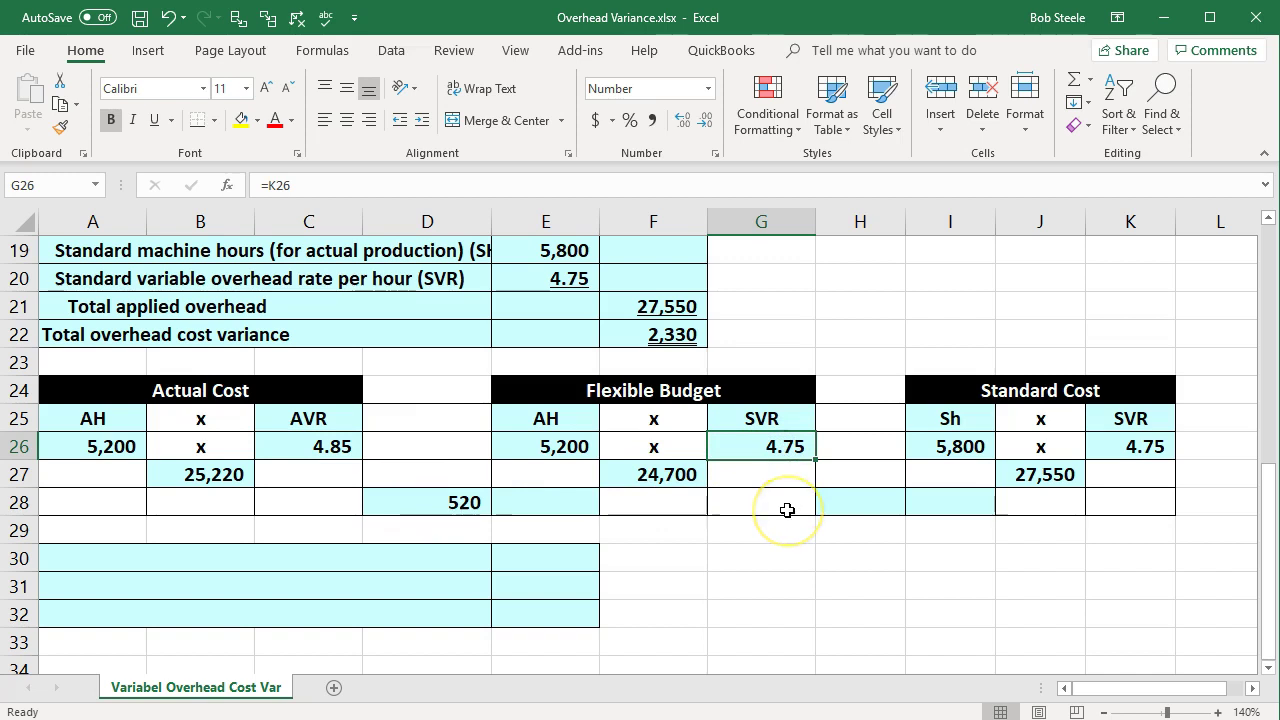
- Mark the variance between actual cost and flexible budget as unfavorable by entering "U" in E28
click(549, 509)
text(U)
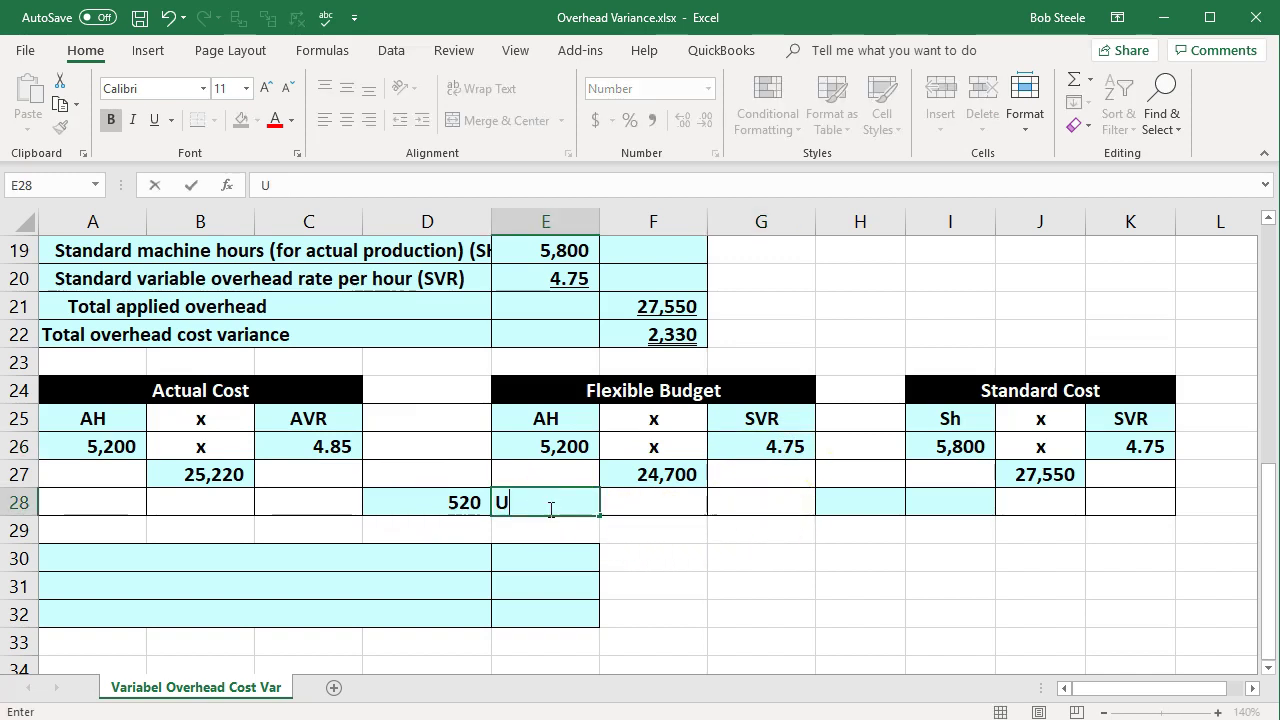
key(Return)
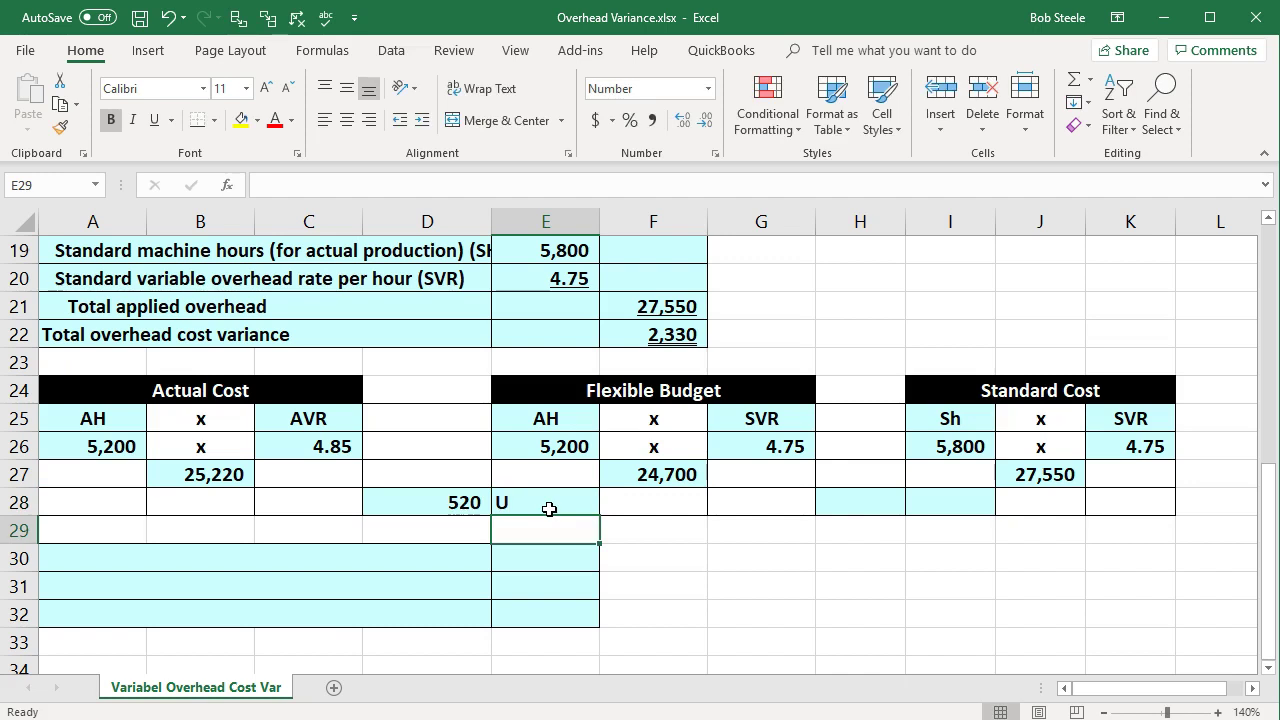
- Calculate the variance in H28 by subtracting the flexible budget amount in F27 from the standard cost in J27
click(949, 500)
click(878, 515)
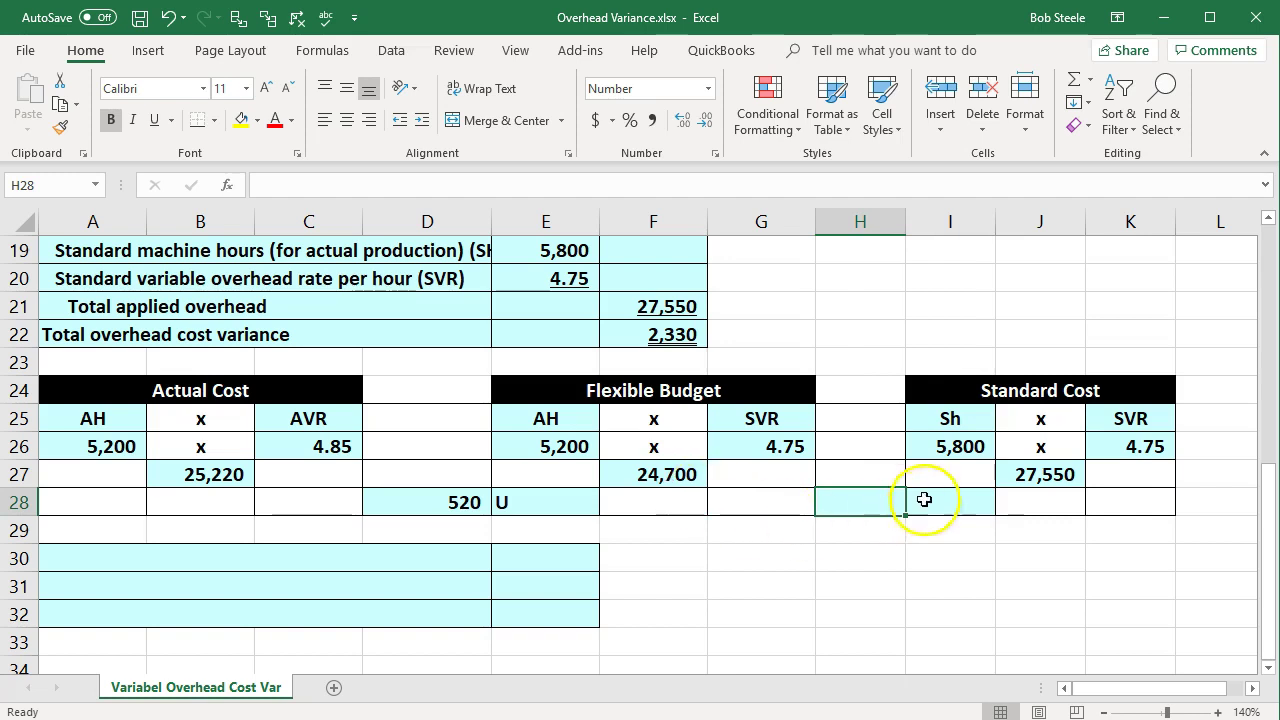
text(=)
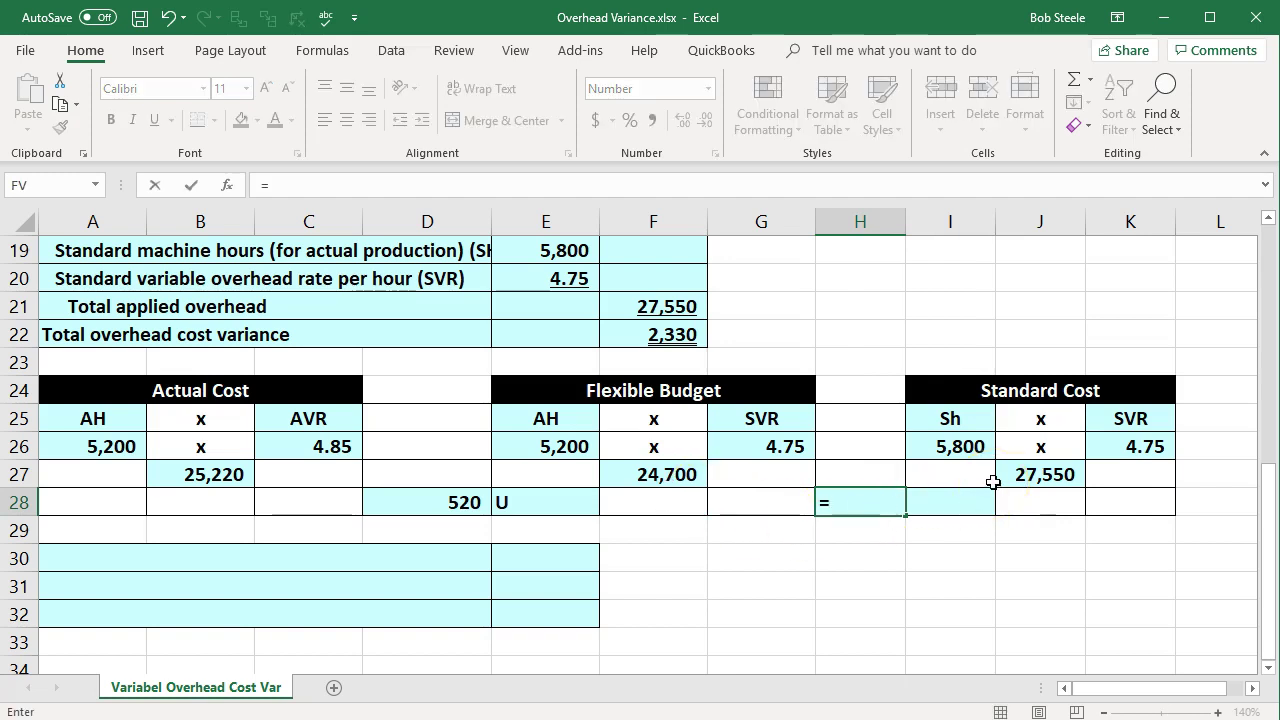
click(1038, 476)
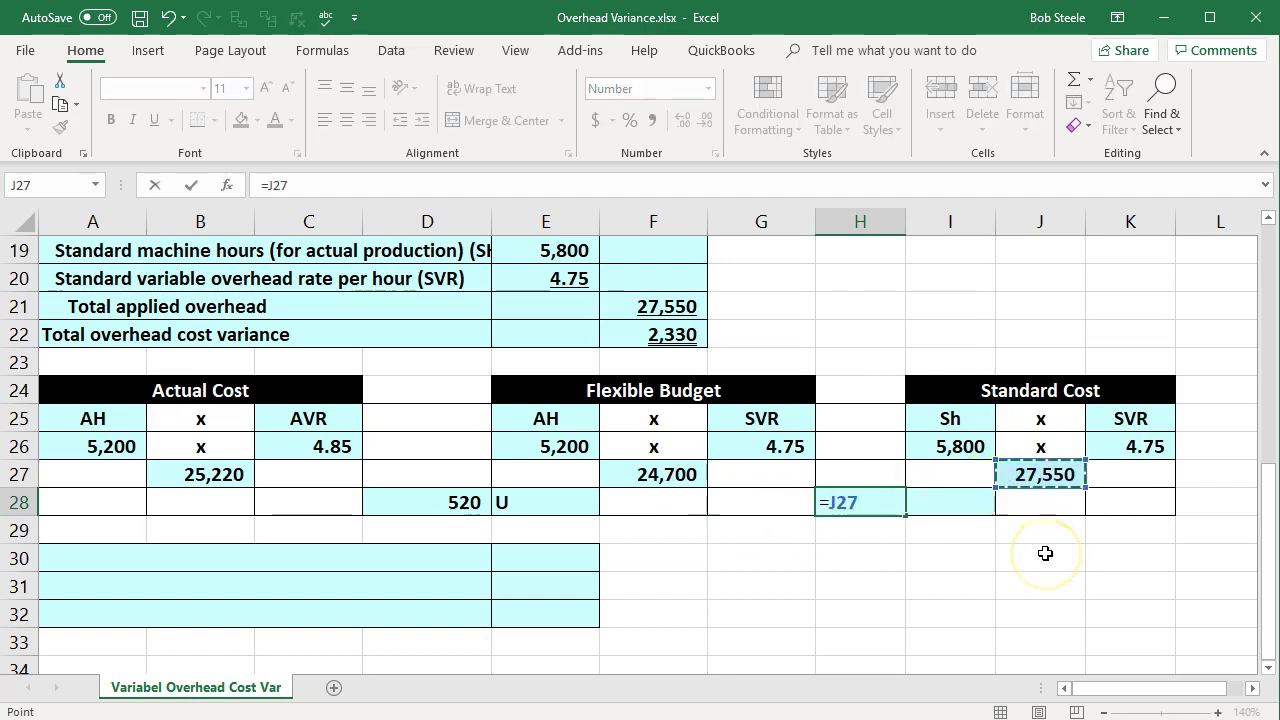
text(-)
click(662, 478)
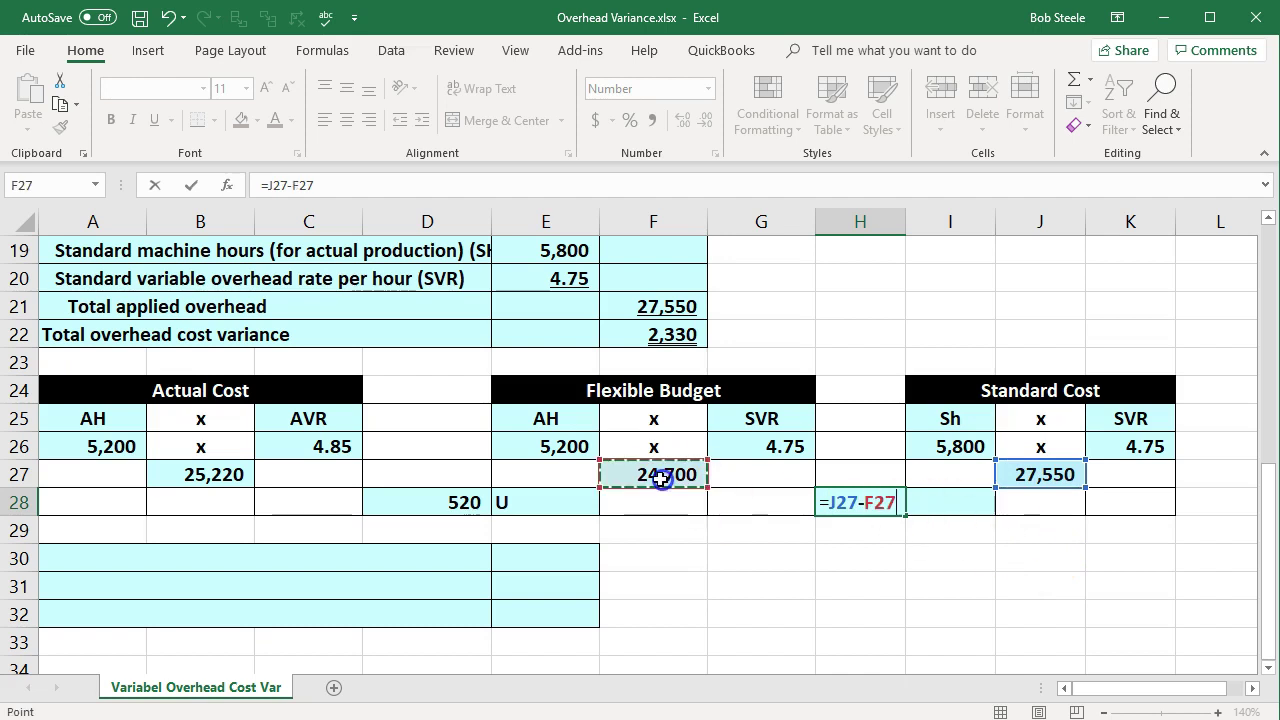
key(Return)
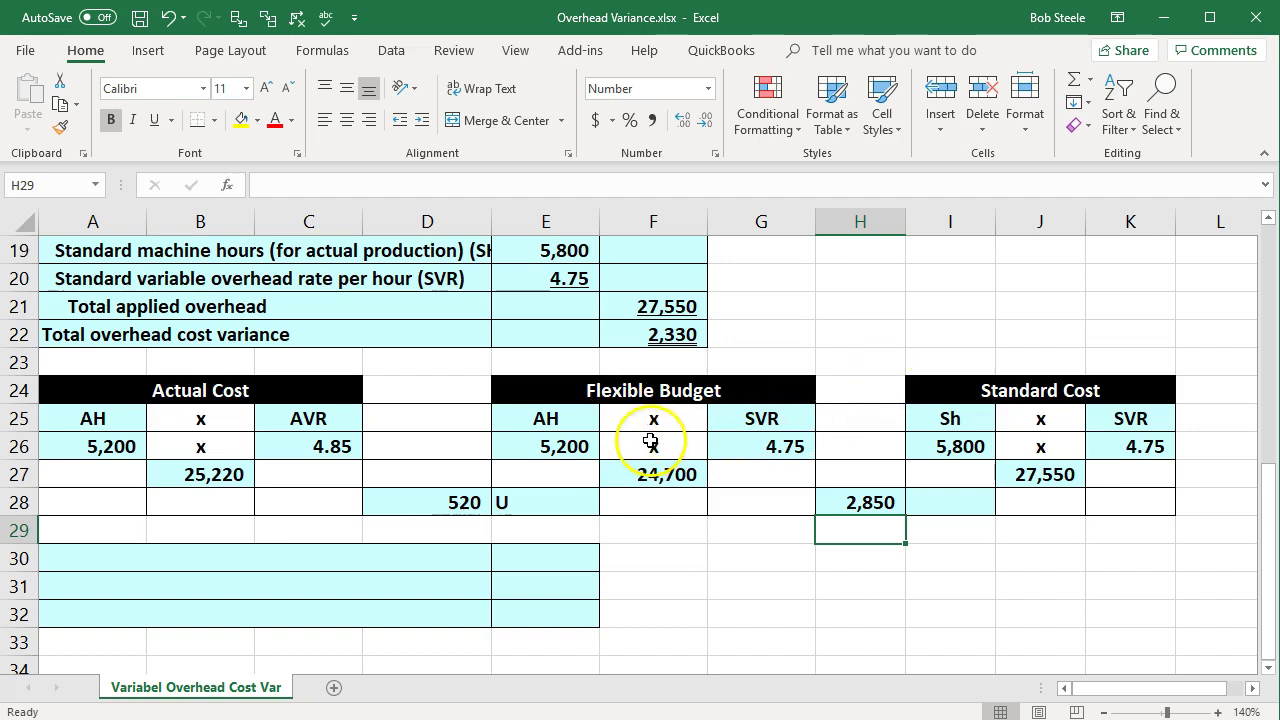
- Compare the hours and rates of the Flexible Budget and Standard Cost blocks, and mark their variance as favorable with "F" in I28
click(760, 418)
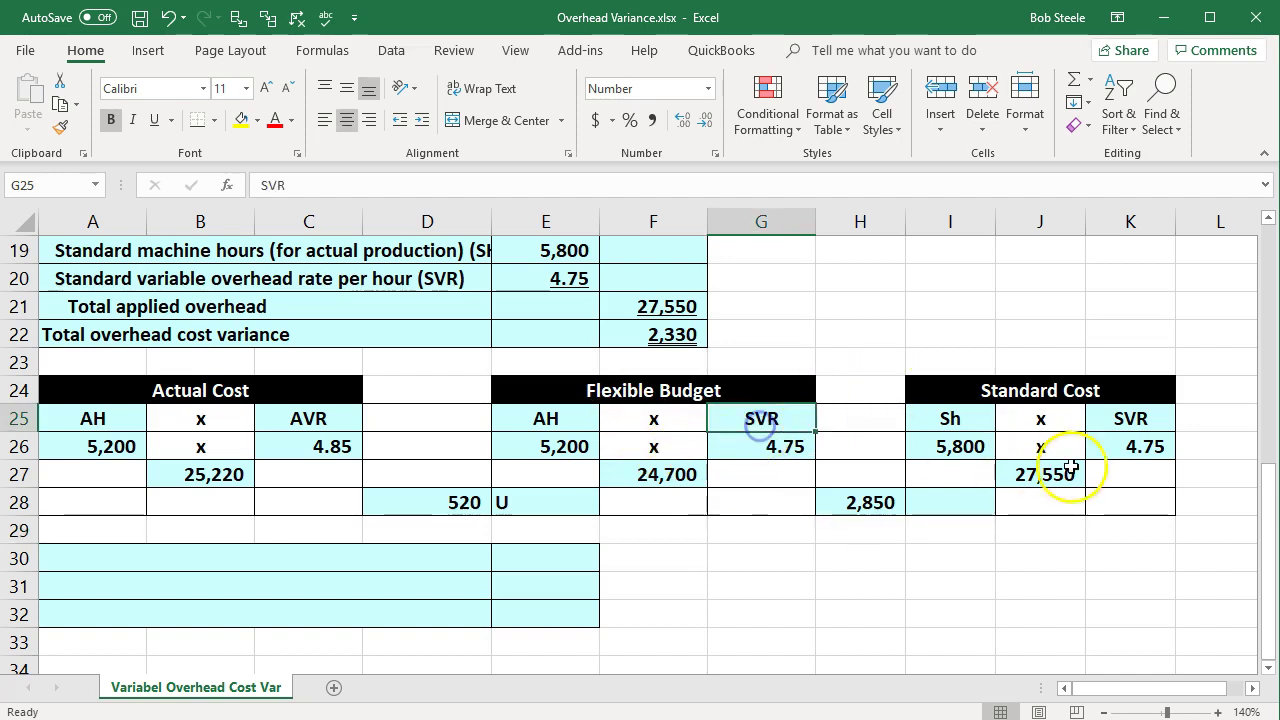
click(1142, 418)
click(574, 421)
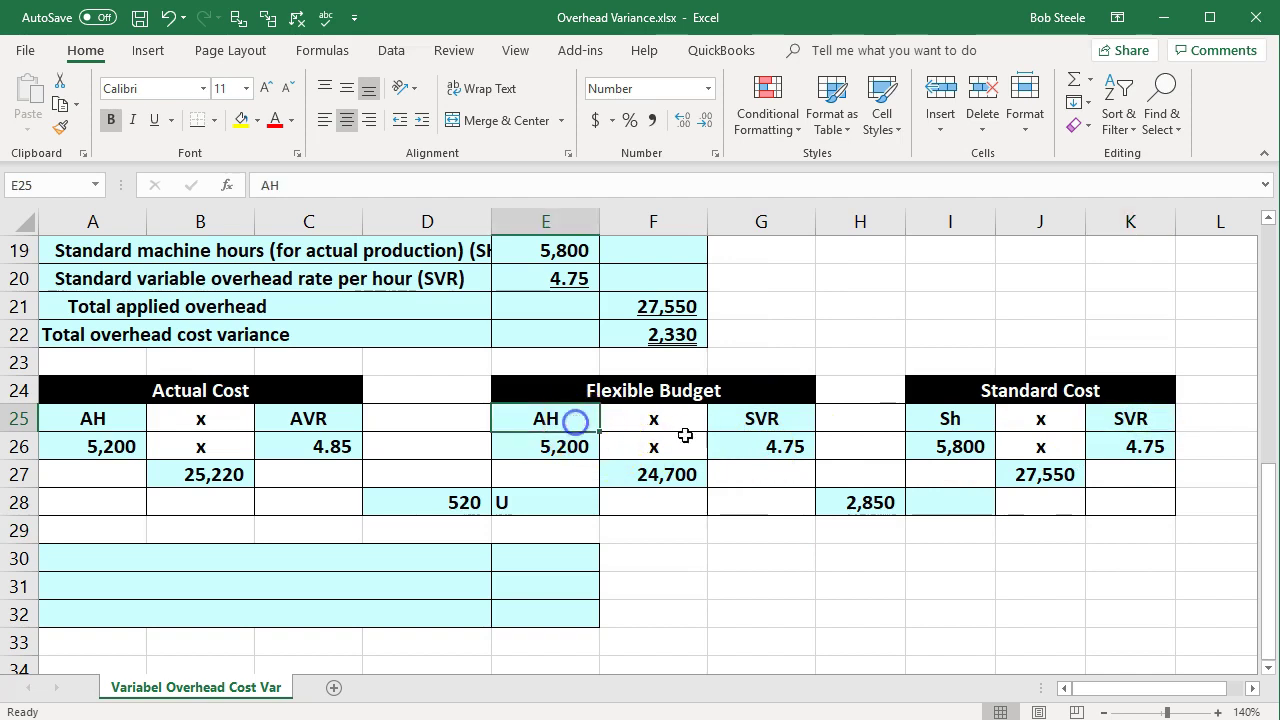
click(943, 421)
scroll(770, 515, up, 6)
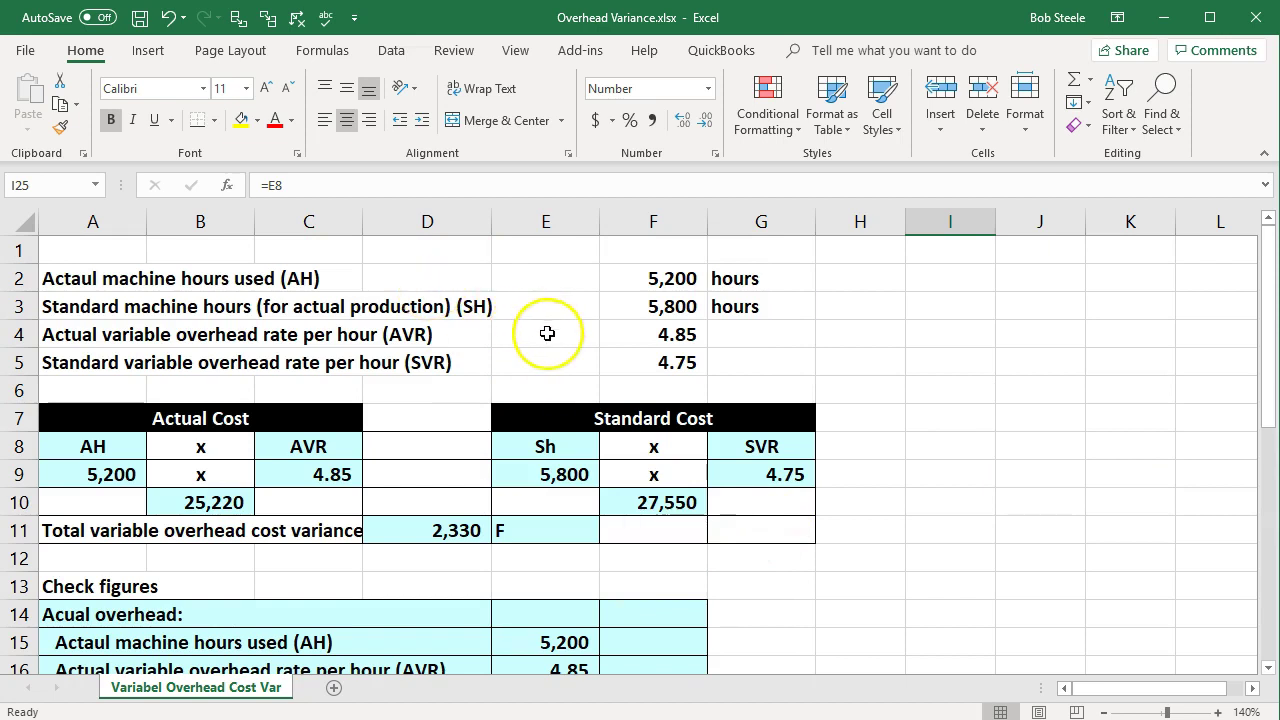
scroll(779, 481, down, 3)
scroll(779, 481, down, 3)
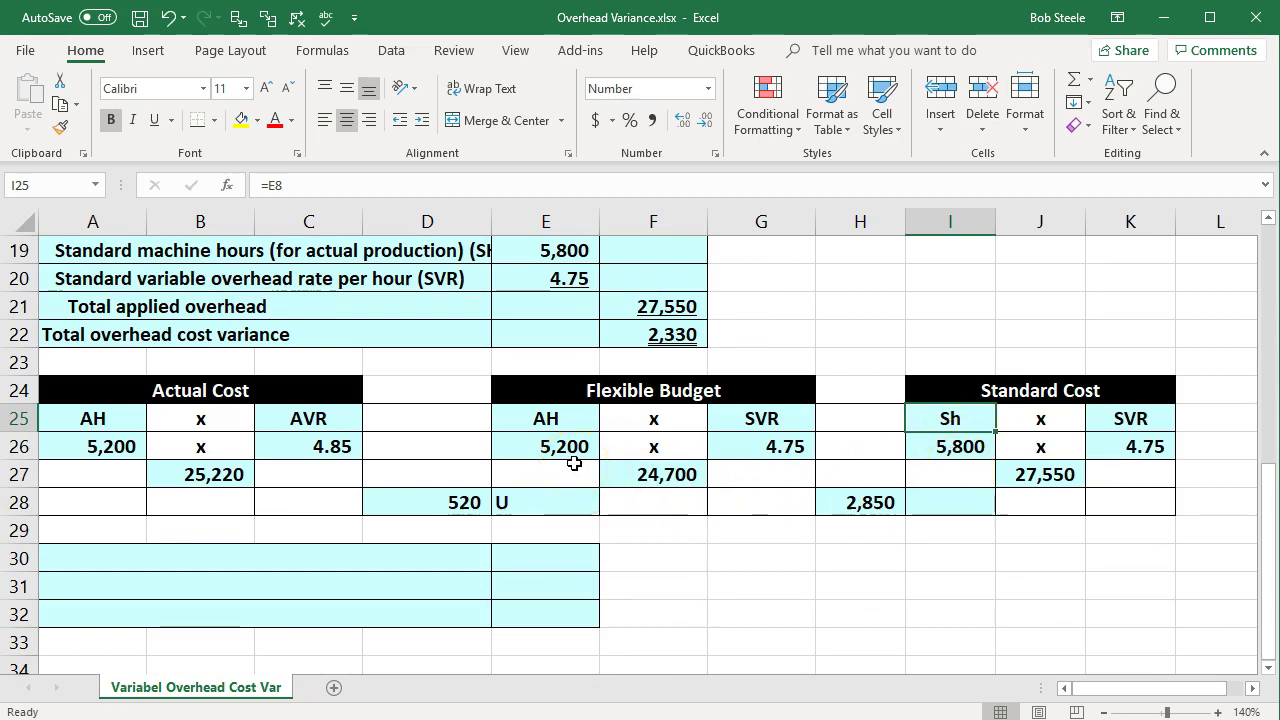
click(959, 505)
text(F)
key(Return)
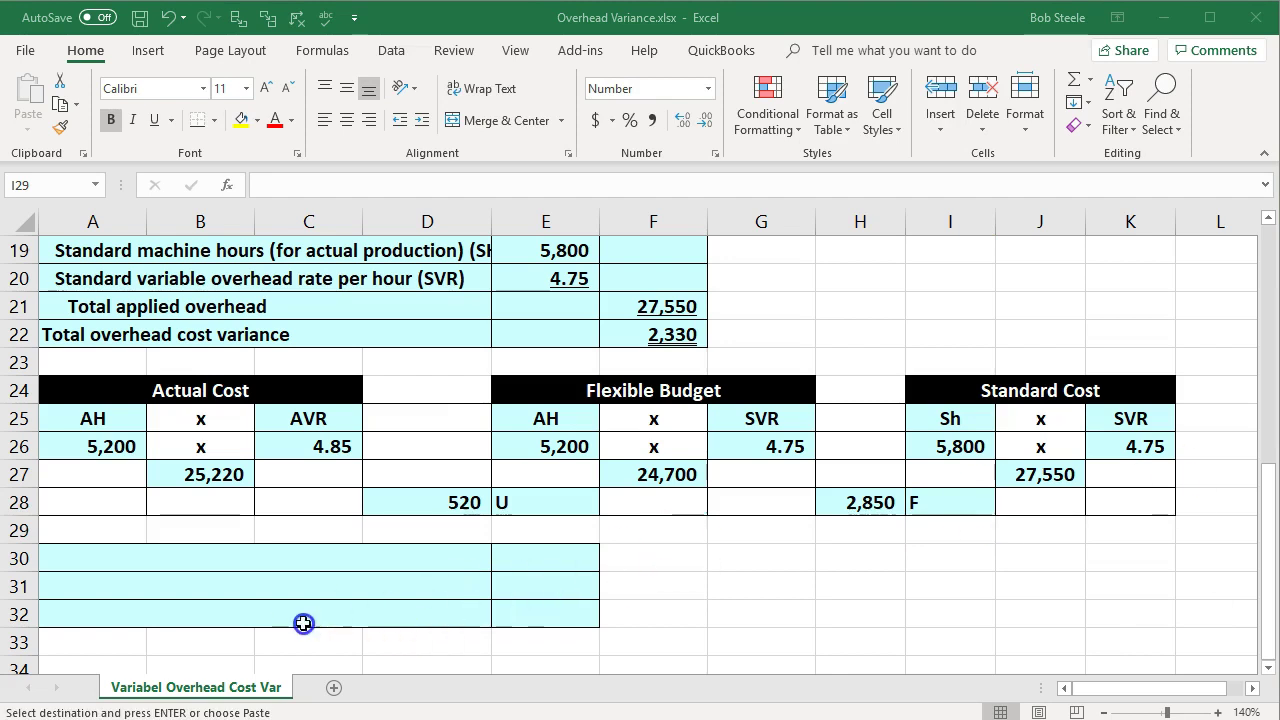
- Label A30 "Variable overhead spending variance" and link E30 to the variance in D28
click(109, 557)
key(ctrl+v)
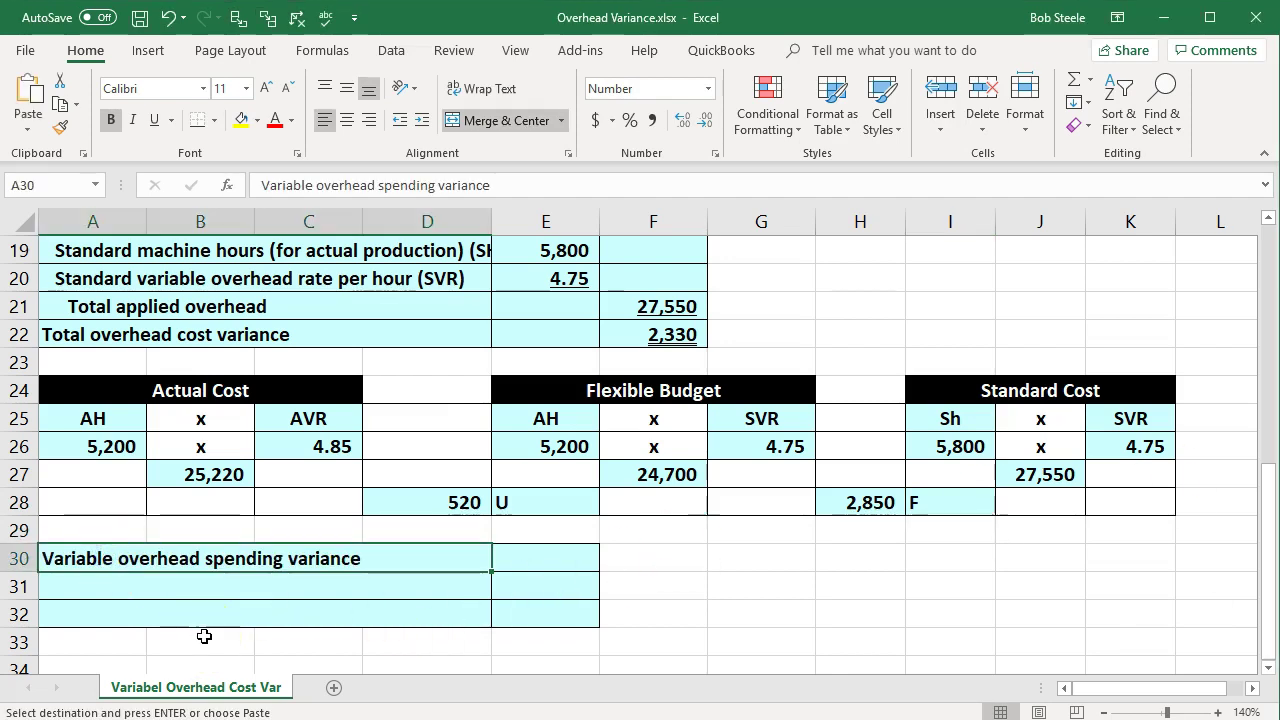
click(538, 565)
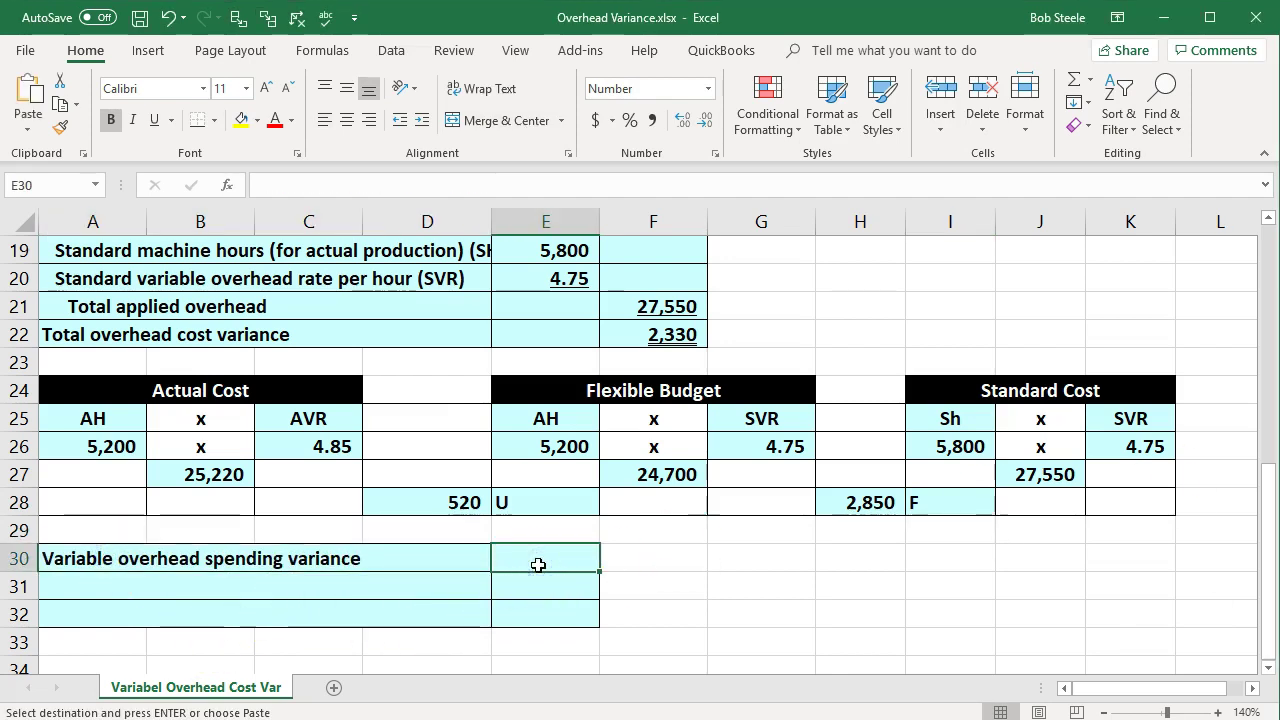
text(=)
click(408, 500)
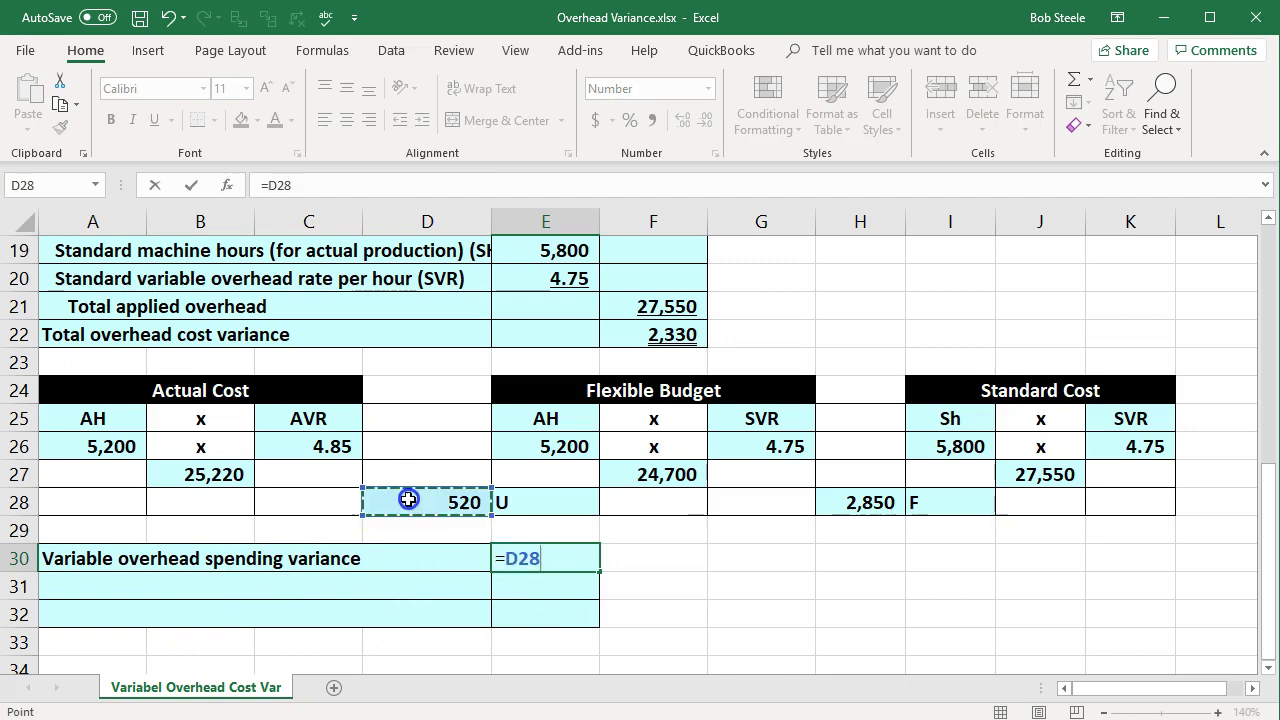
key(Return)
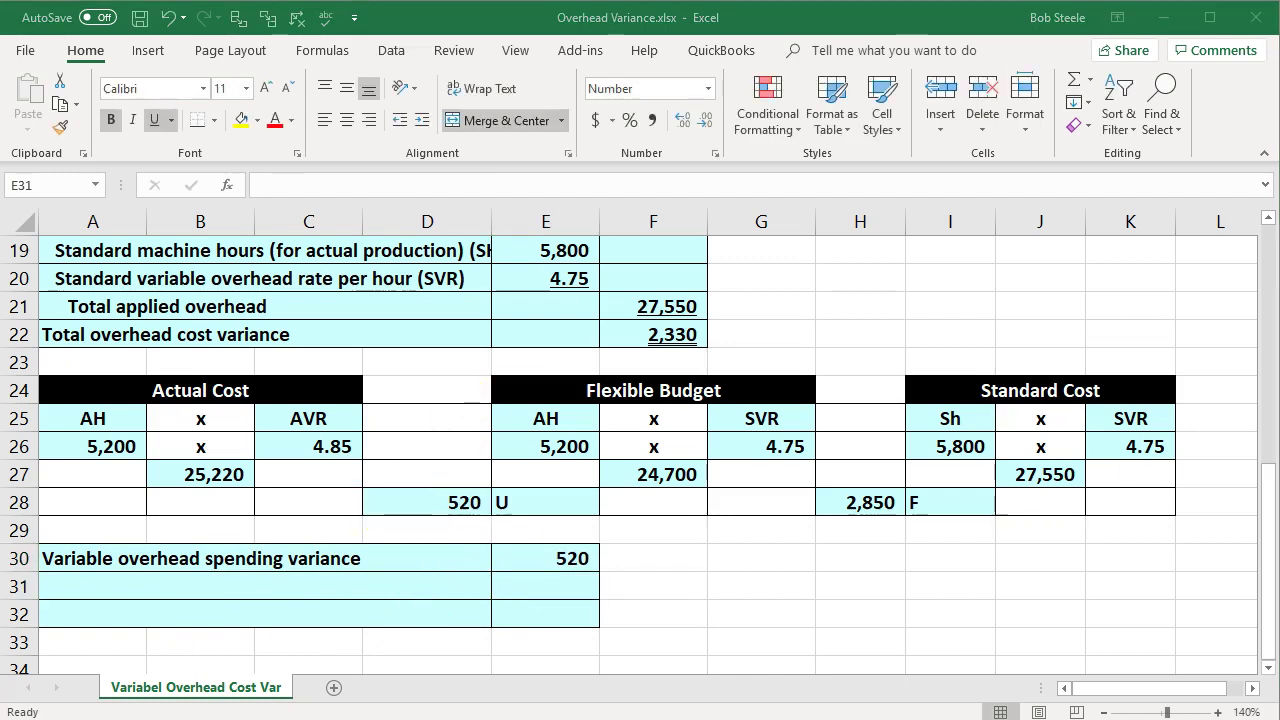
- Label A31 "Variable overhead efficiency variance" and link E31 to the variance in H28
click(100, 580)
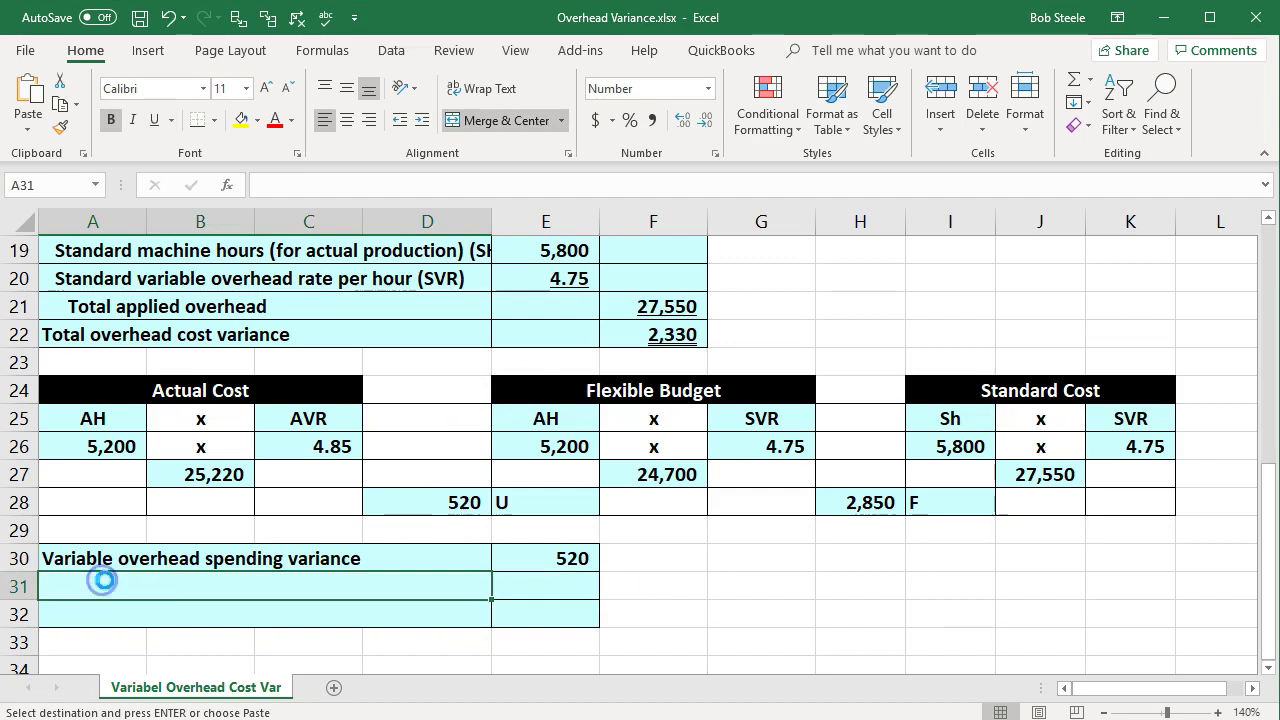
text(Variable overhead efficiency variance)
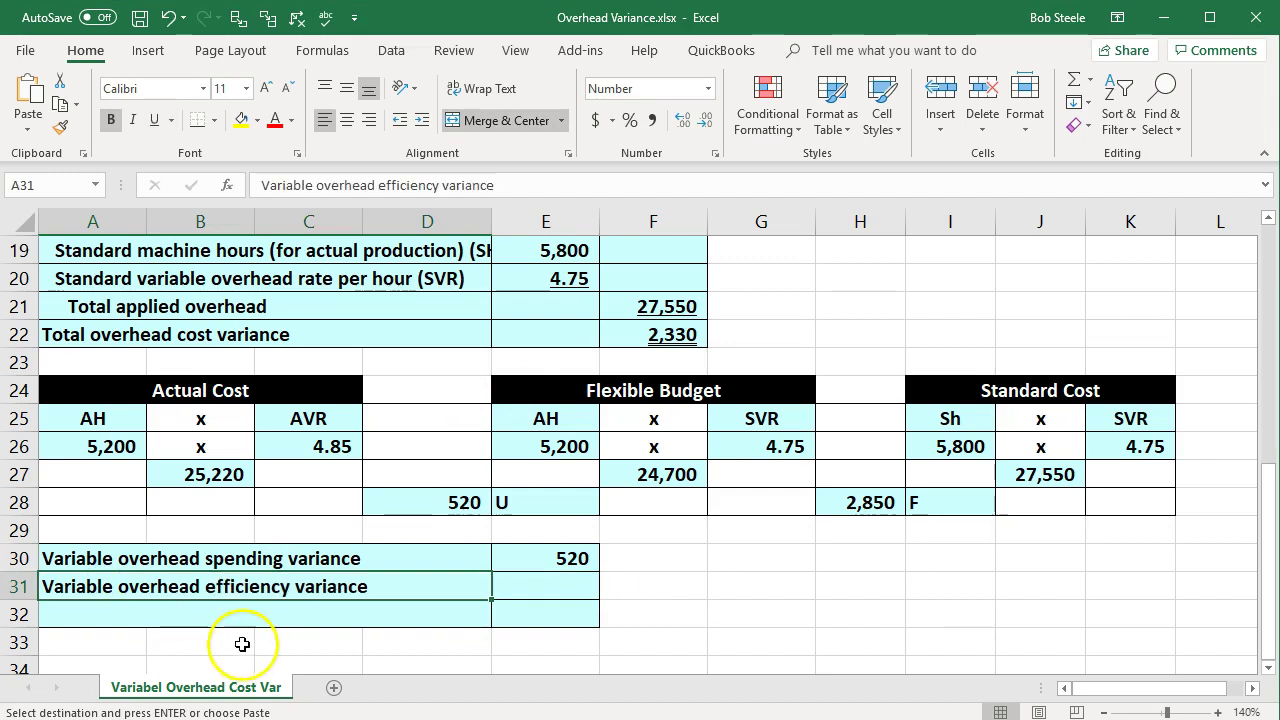
click(529, 592)
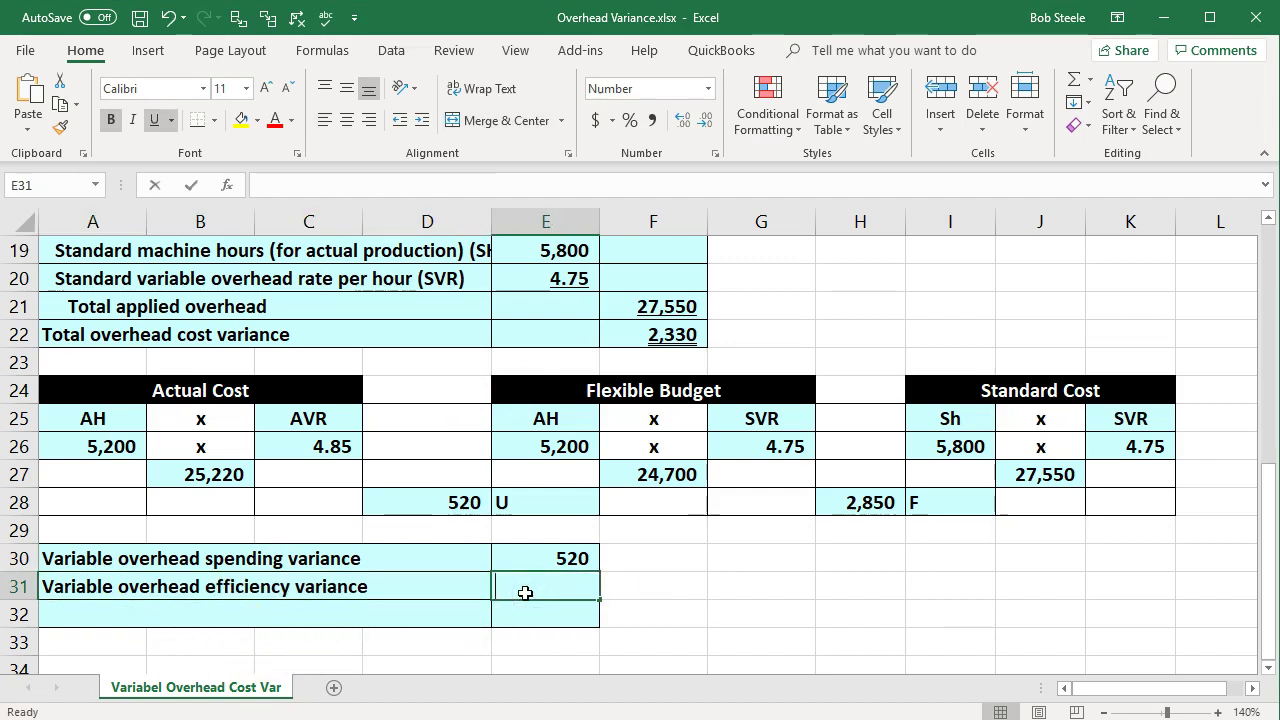
text(=)
click(845, 497)
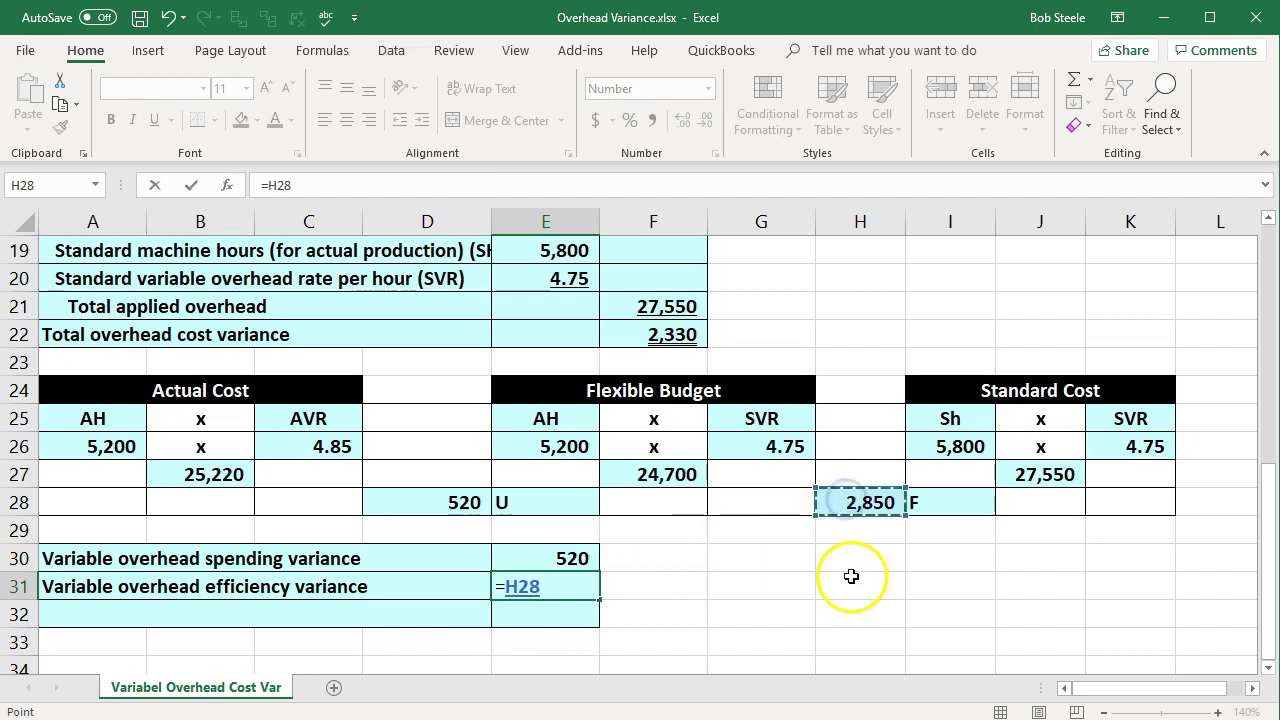
key(Return)
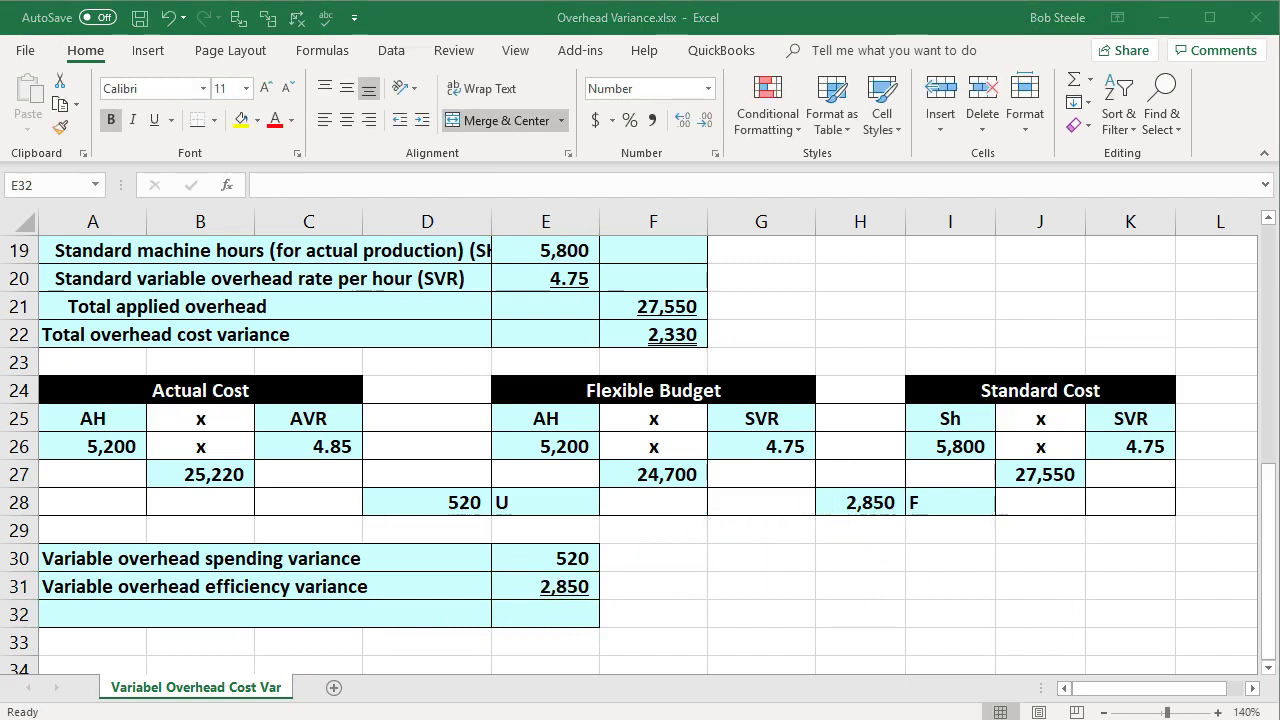
- Label A32 "Total variable overhead cost variance" and calculate it in E32 by subtracting the spending variance in E30 from the efficiency variance in E31
click(110, 611)
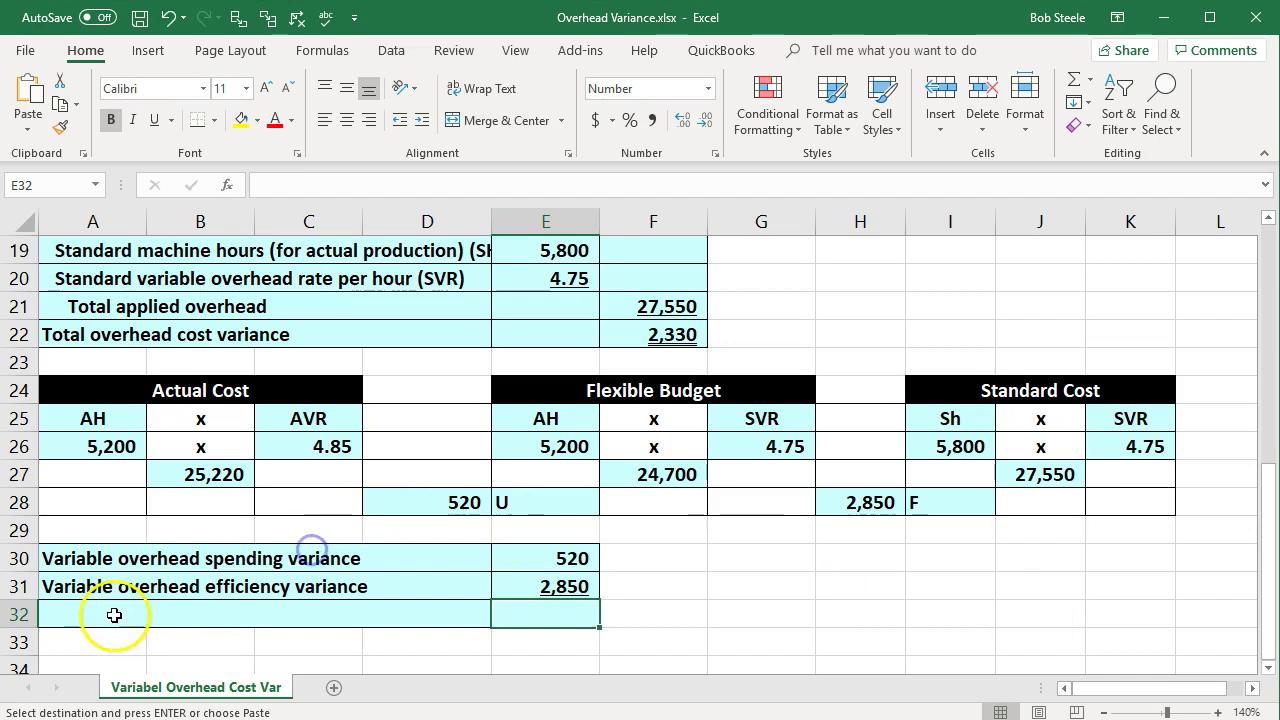
key(ctrl+v)
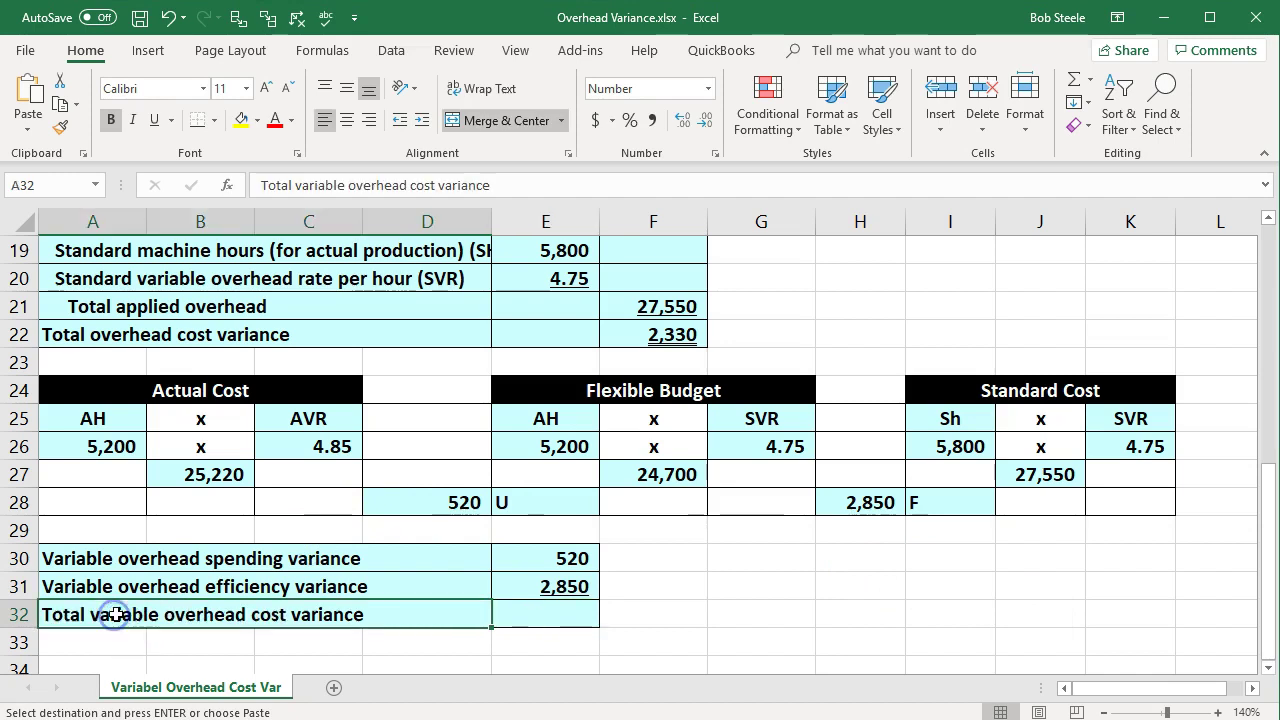
click(535, 615)
text(=)
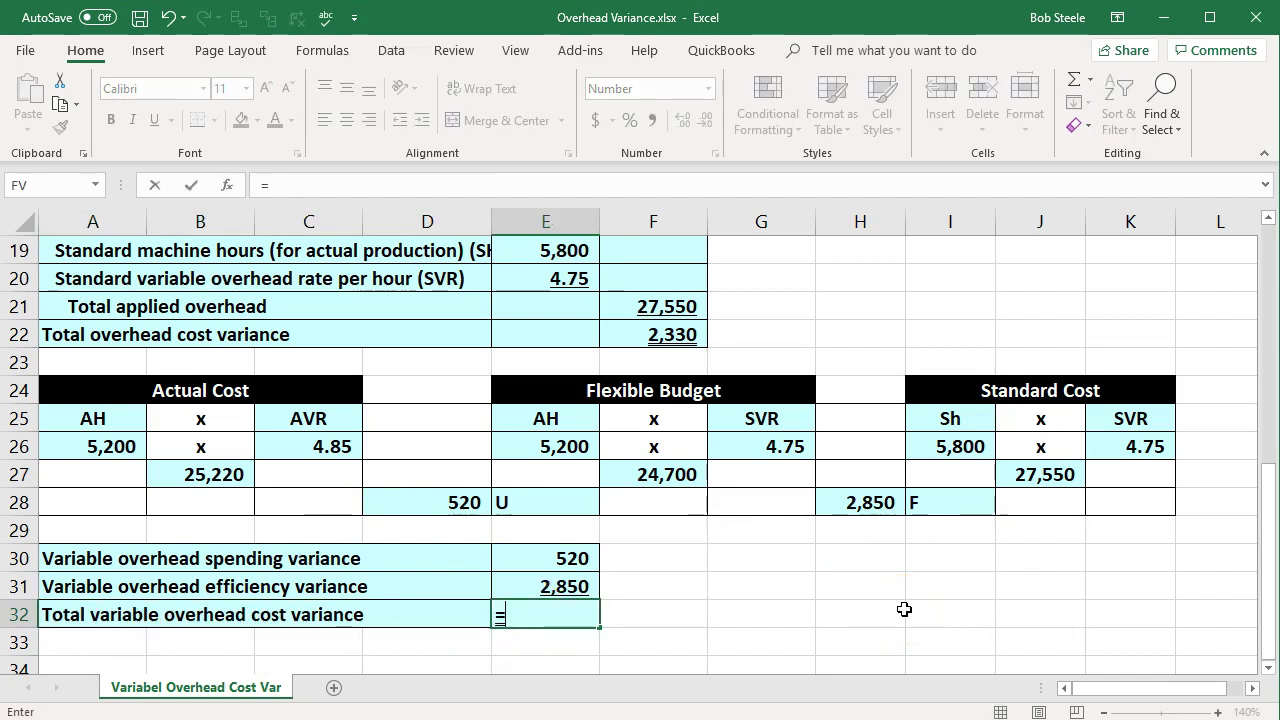
click(535, 586)
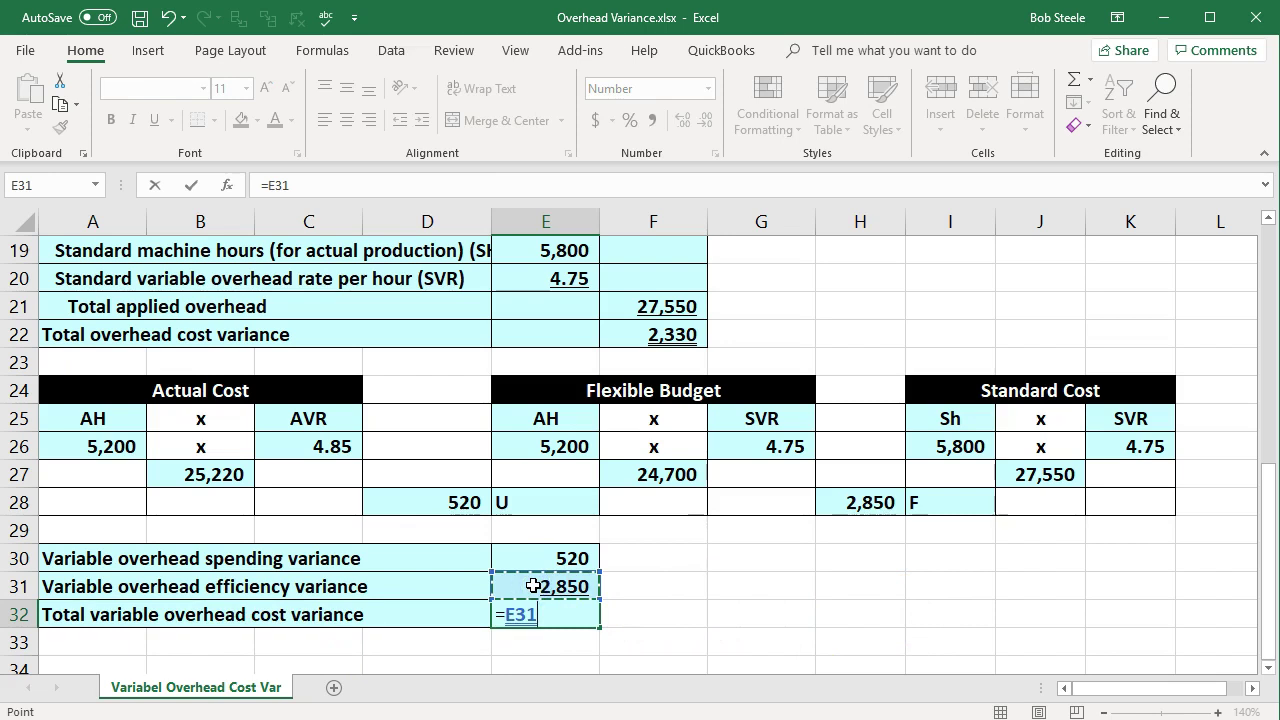
text(-)
click(541, 558)
key(Return)
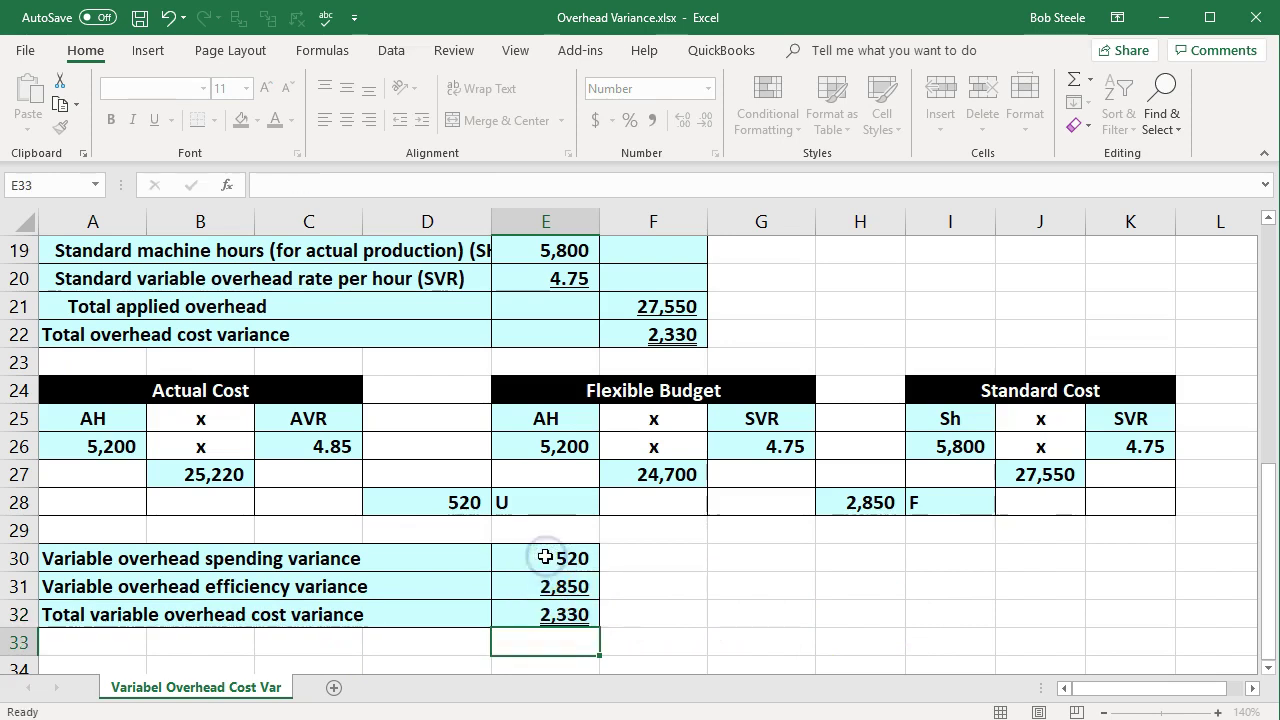
- Check the total variable overhead cost variance in E32 against the earlier totals in F22 and D11
click(545, 612)
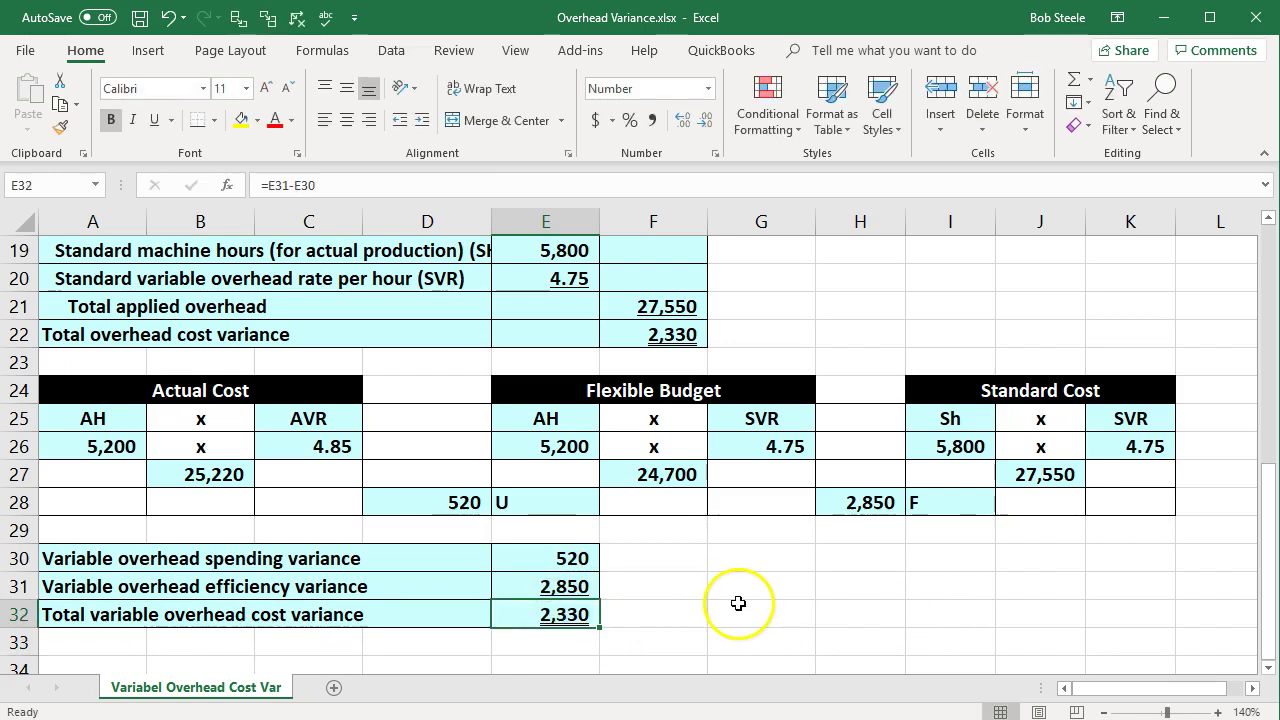
scroll(737, 603, up, 1)
scroll(737, 603, up, 1)
click(668, 503)
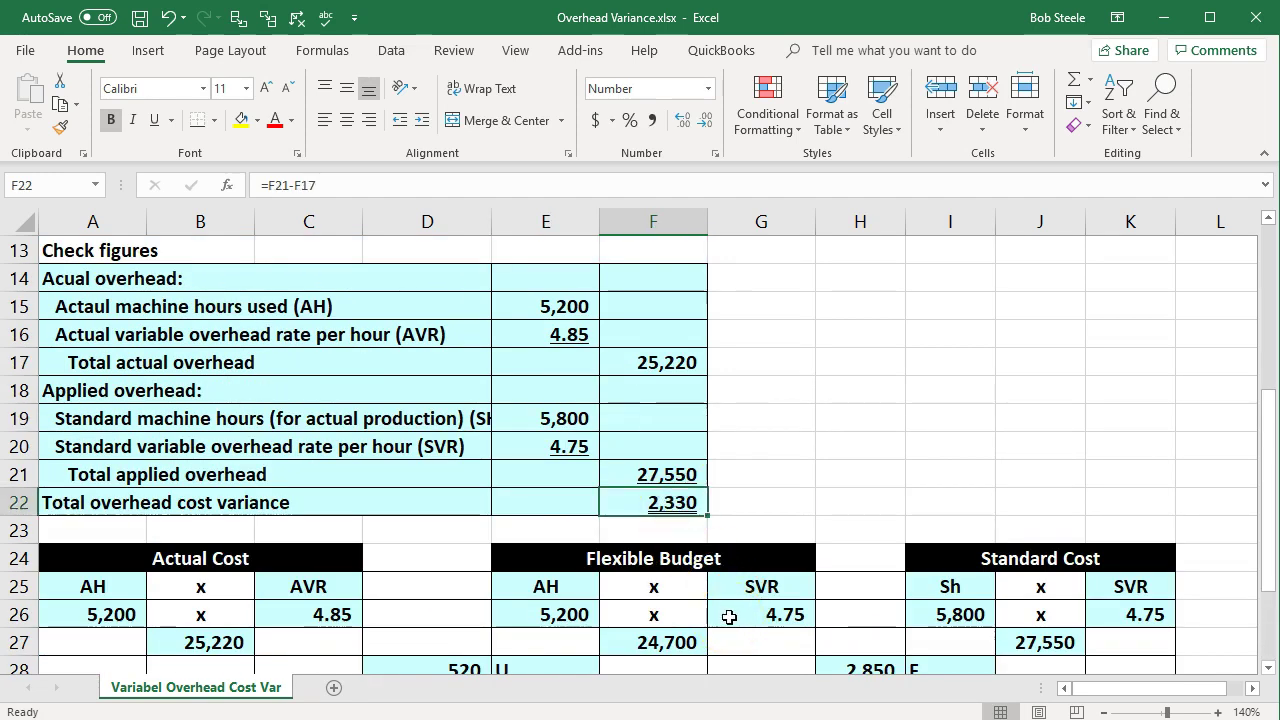
scroll(731, 617, up, 3)
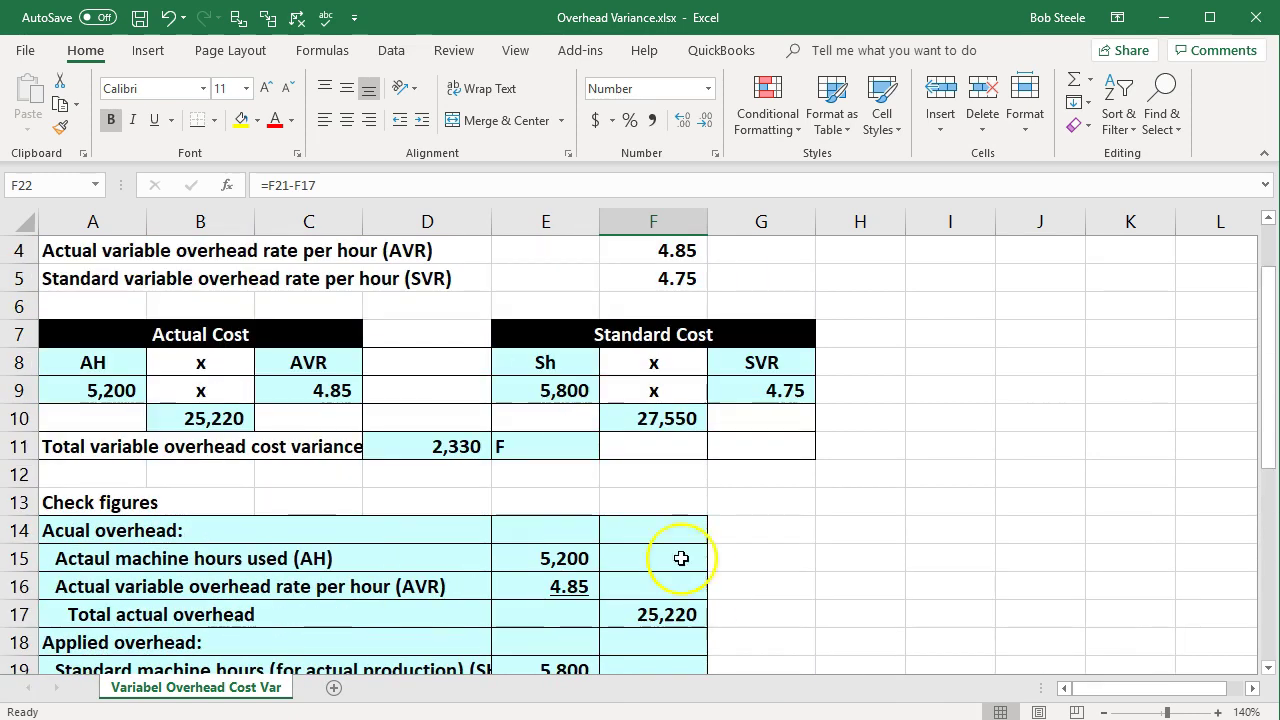
click(463, 452)
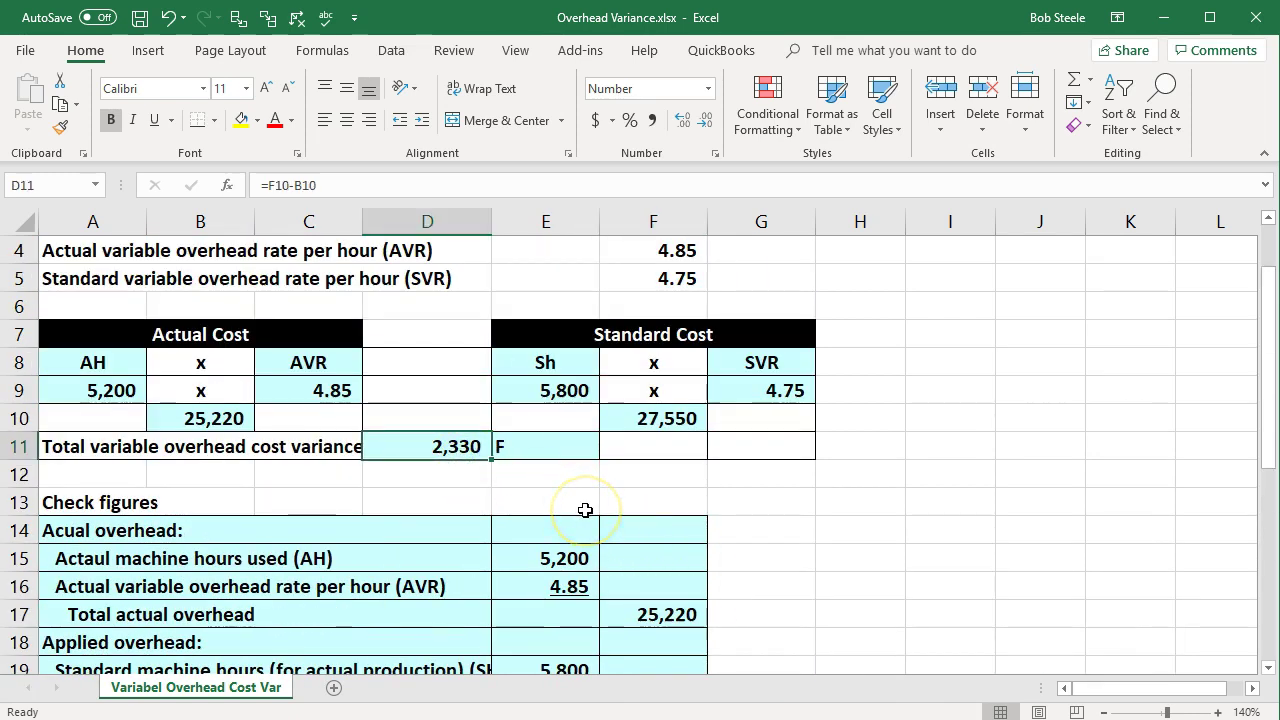